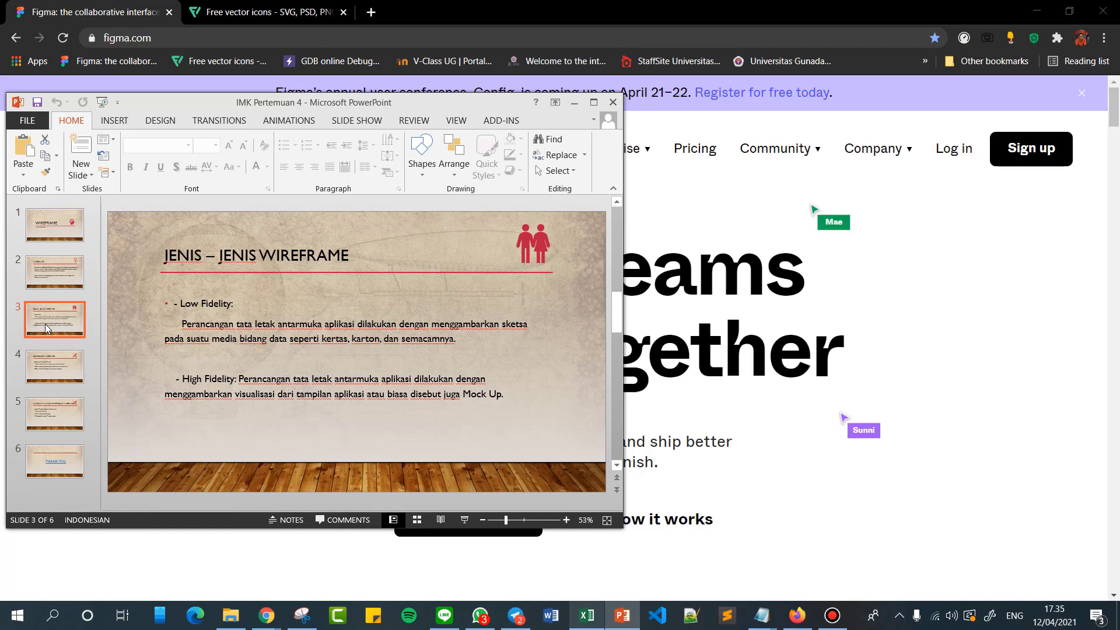
# Review the slides on wireframe components, wireframe creation steps and the wireframe definition, and minimize the presentation.
pyautogui.click(42, 371)
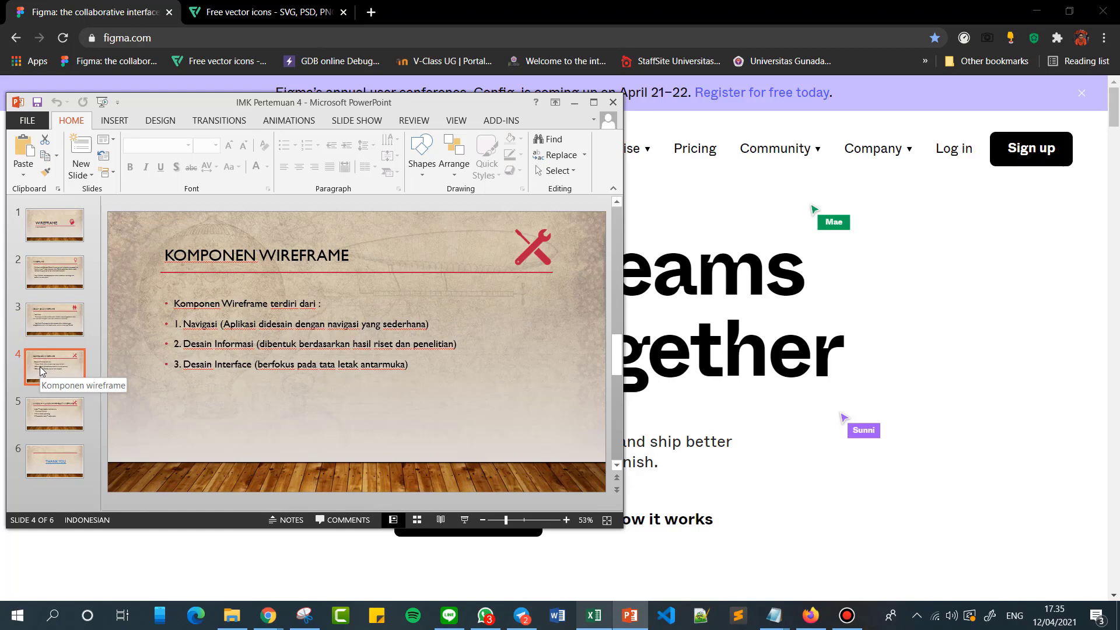
pyautogui.click(52, 398)
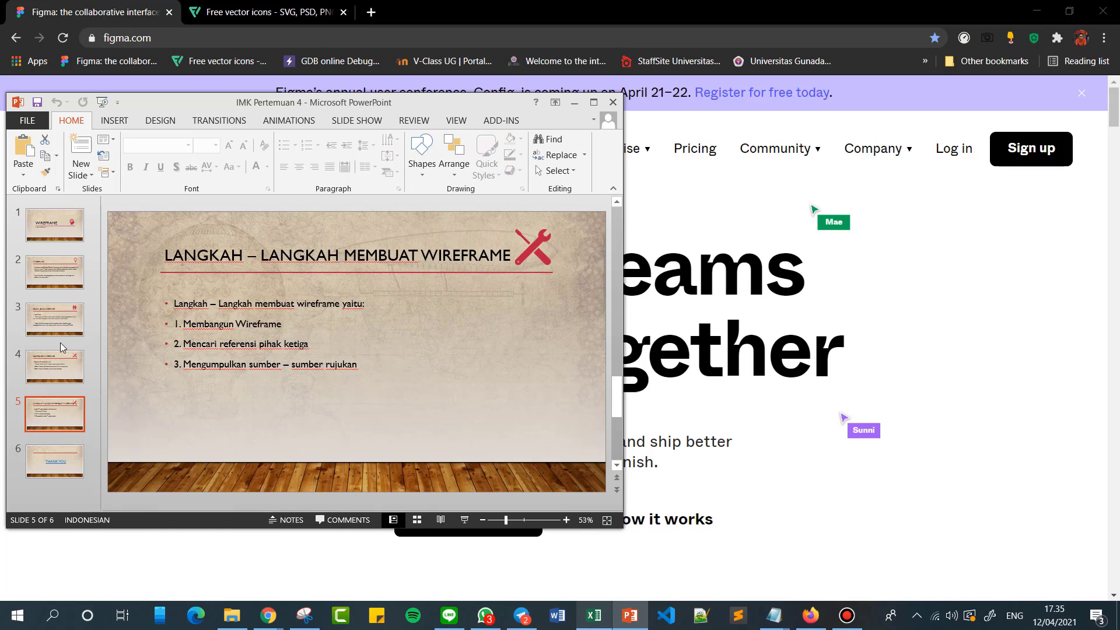
pyautogui.click(70, 279)
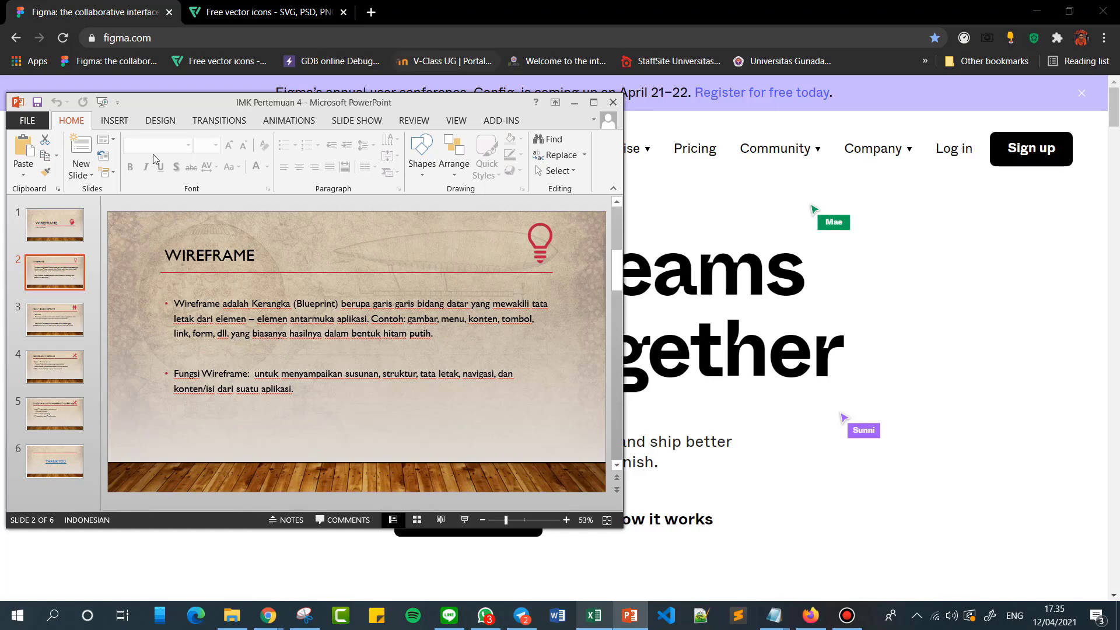
pyautogui.click(574, 103)
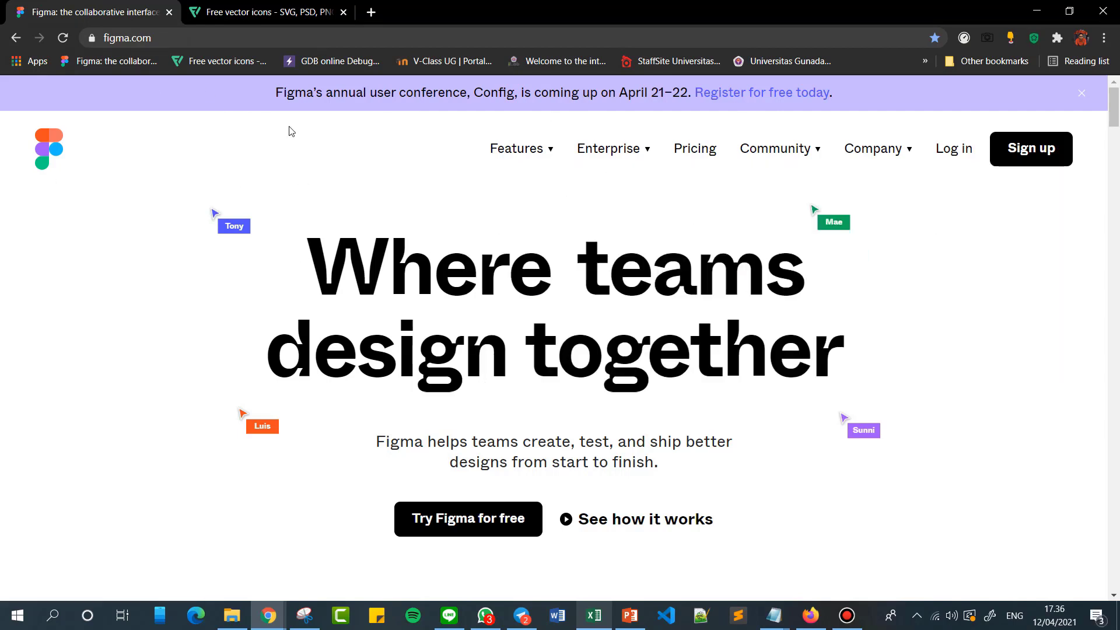
# Log in to Figma with the existing personal Google account.
pyautogui.click(940, 153)
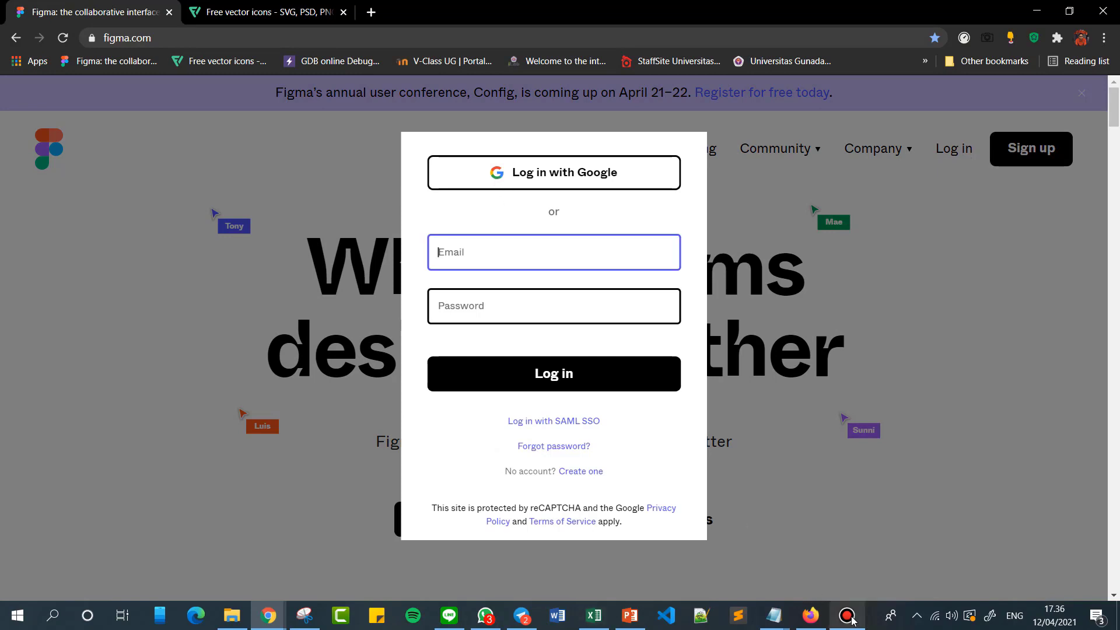
pyautogui.click(545, 176)
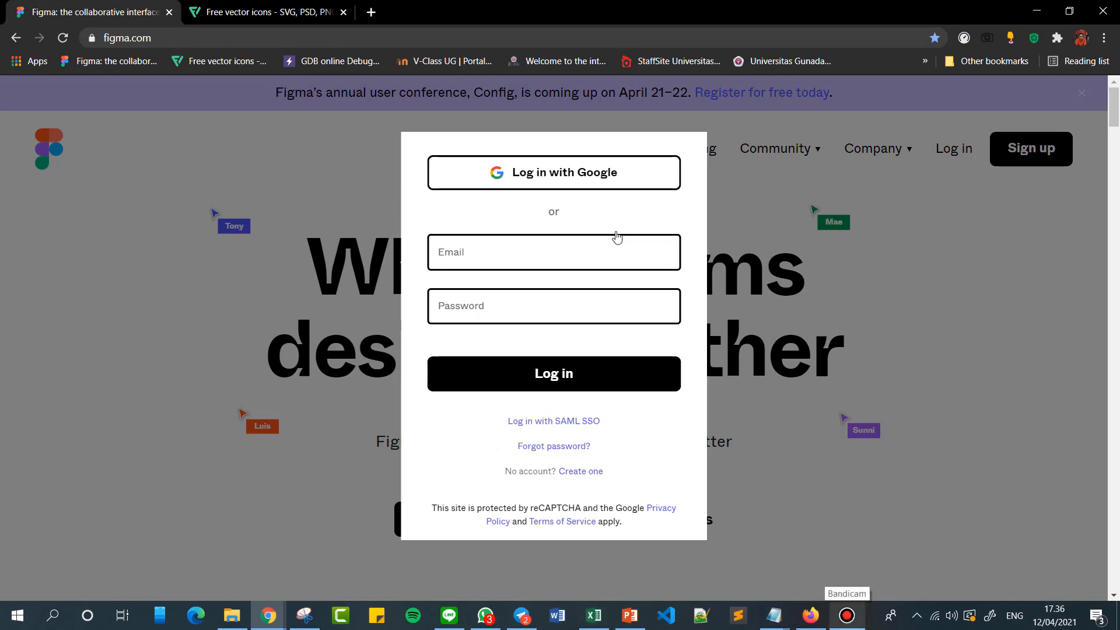
pyautogui.click(574, 186)
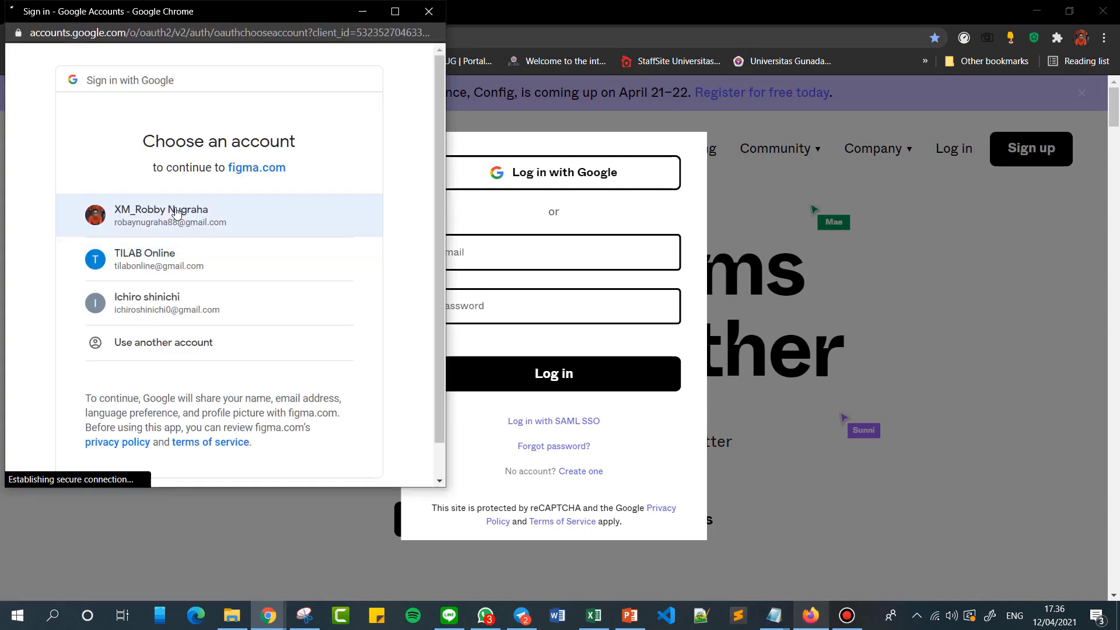
pyautogui.click(176, 211)
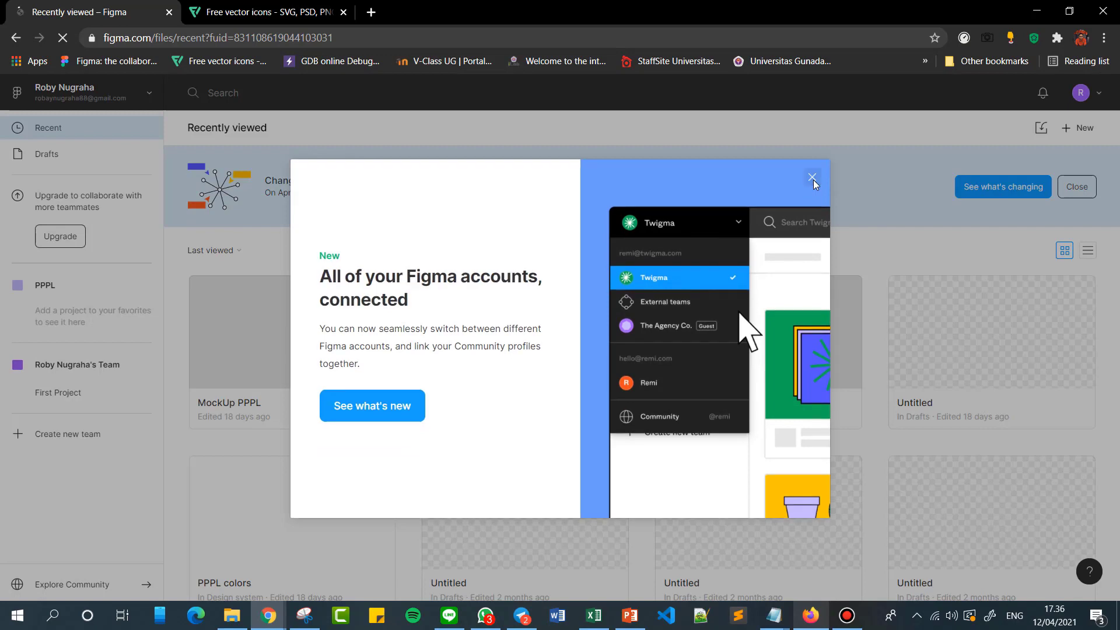
# Dismiss the linked-accounts announcement and the Starter teams banner, and open the MockUp PI LabTI-ku file from the recent files.
pyautogui.click(812, 179)
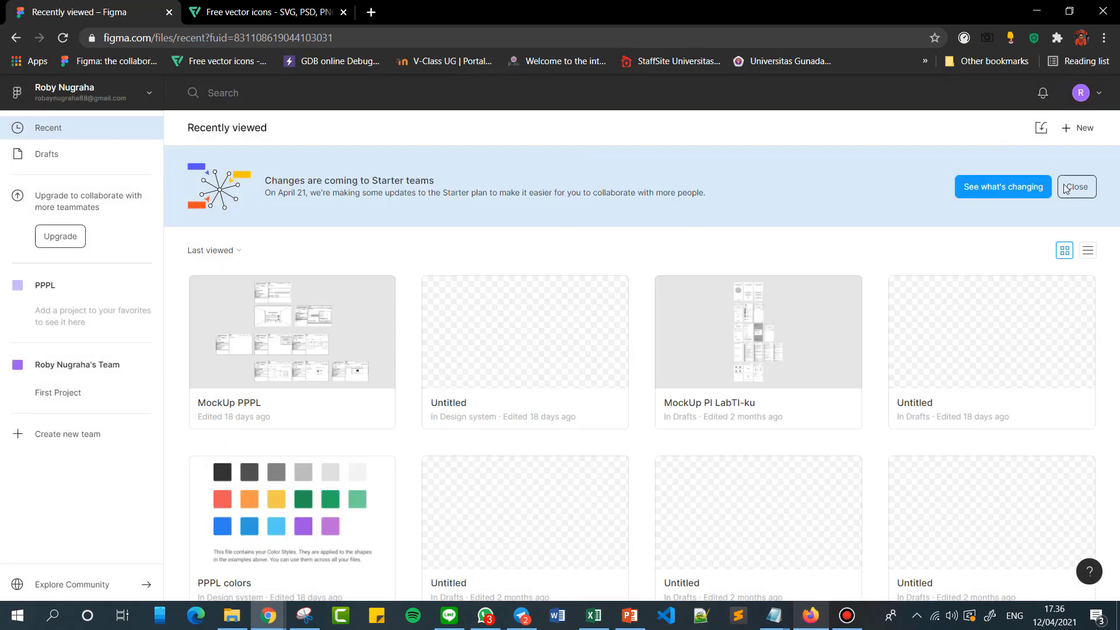
pyautogui.click(1065, 187)
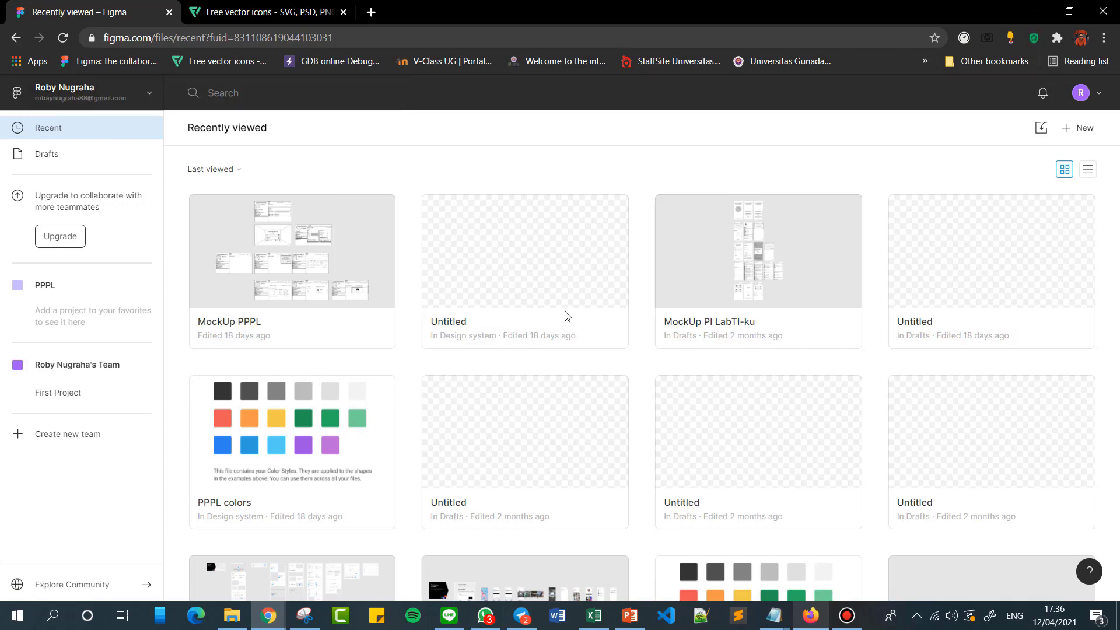
pyautogui.scroll(-2, 618, 304)
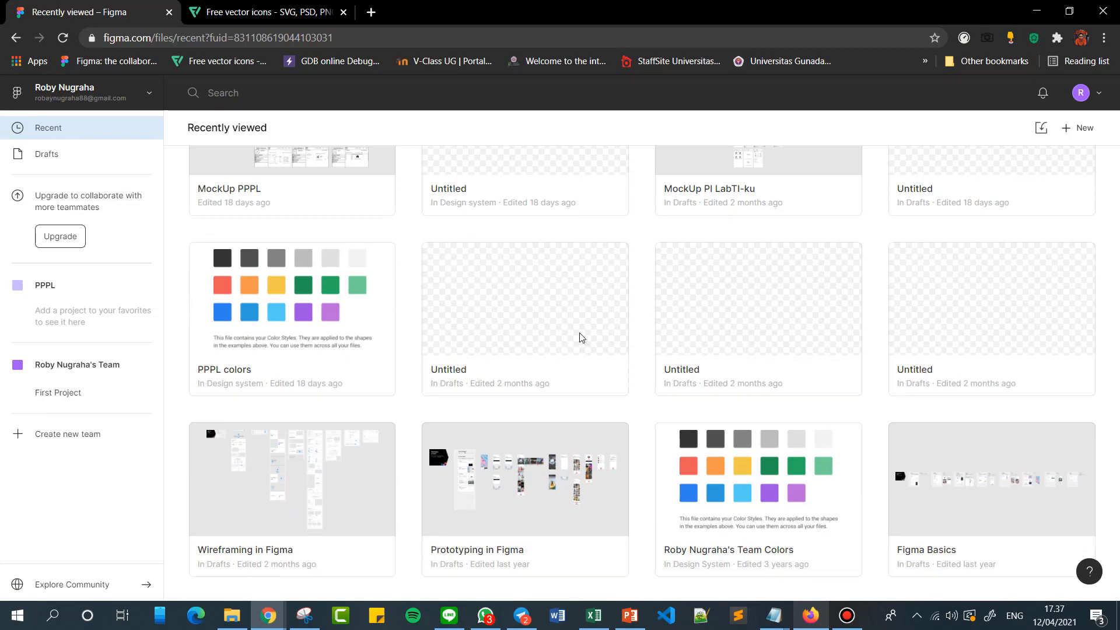
pyautogui.scroll(2, 580, 338)
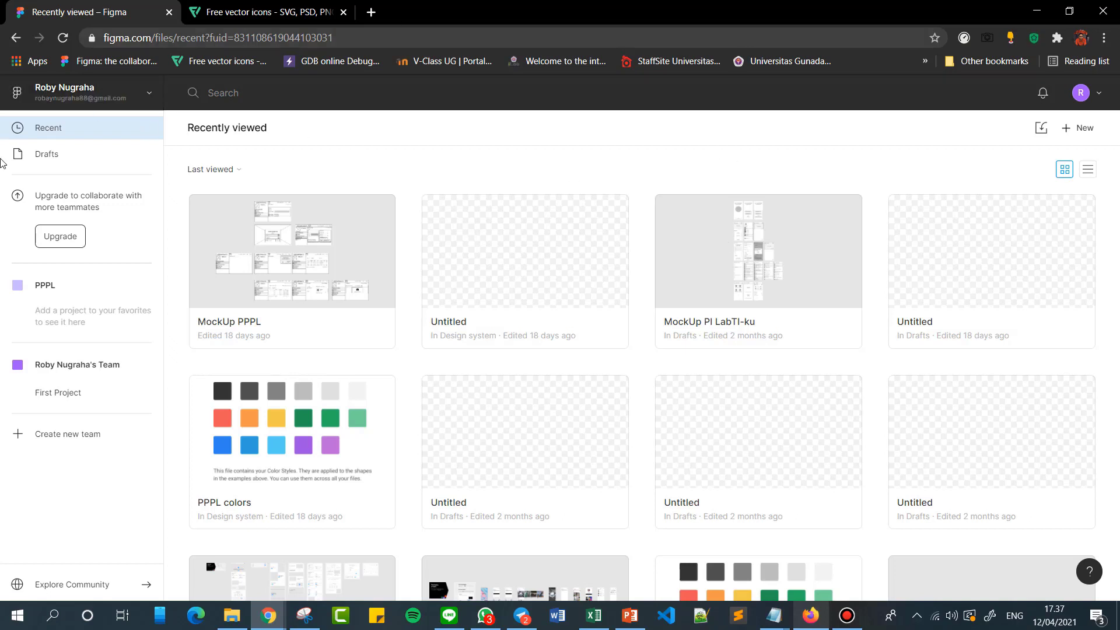
pyautogui.click(207, 232)
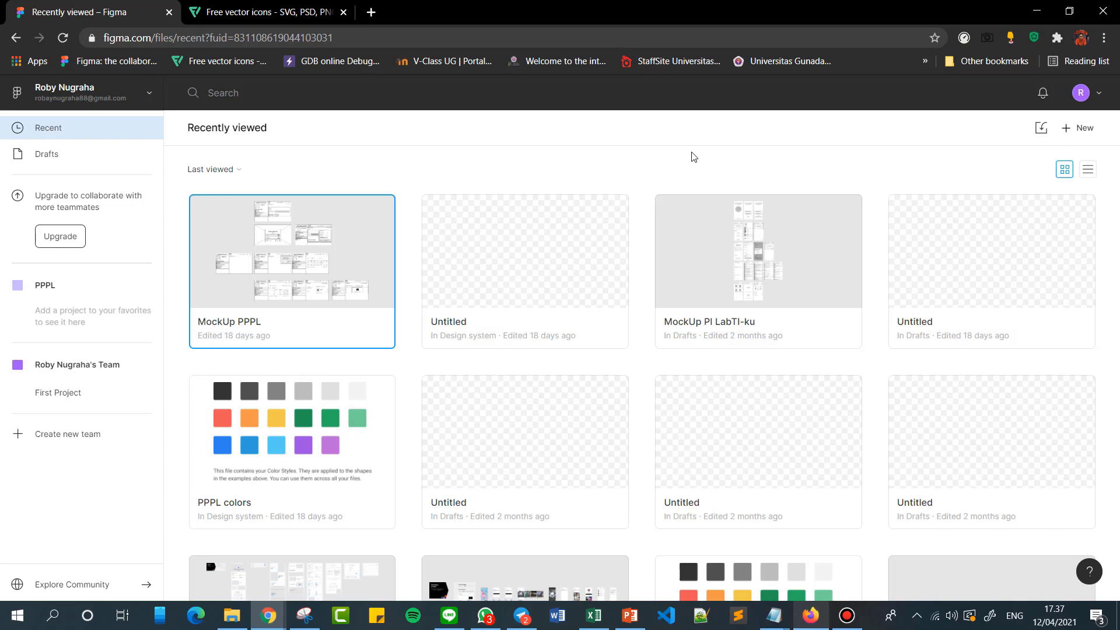
pyautogui.doubleClick(742, 252)
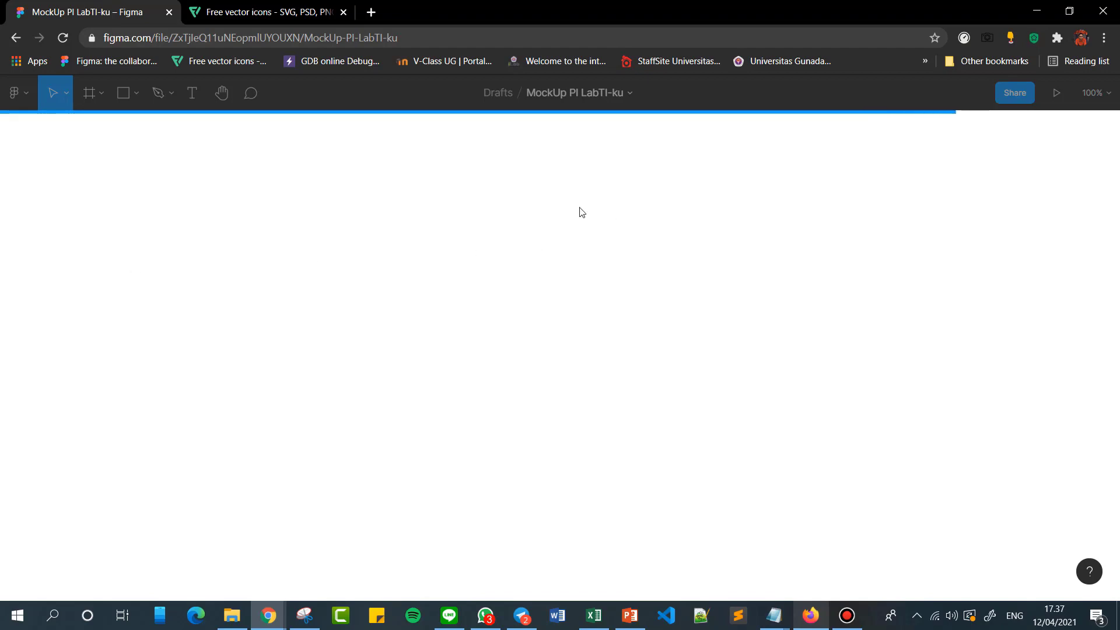
# Switch to the PowerPoint presentation, review the slide on low- and high-fidelity wireframe types, and minimize it.
pyautogui.click(630, 615)
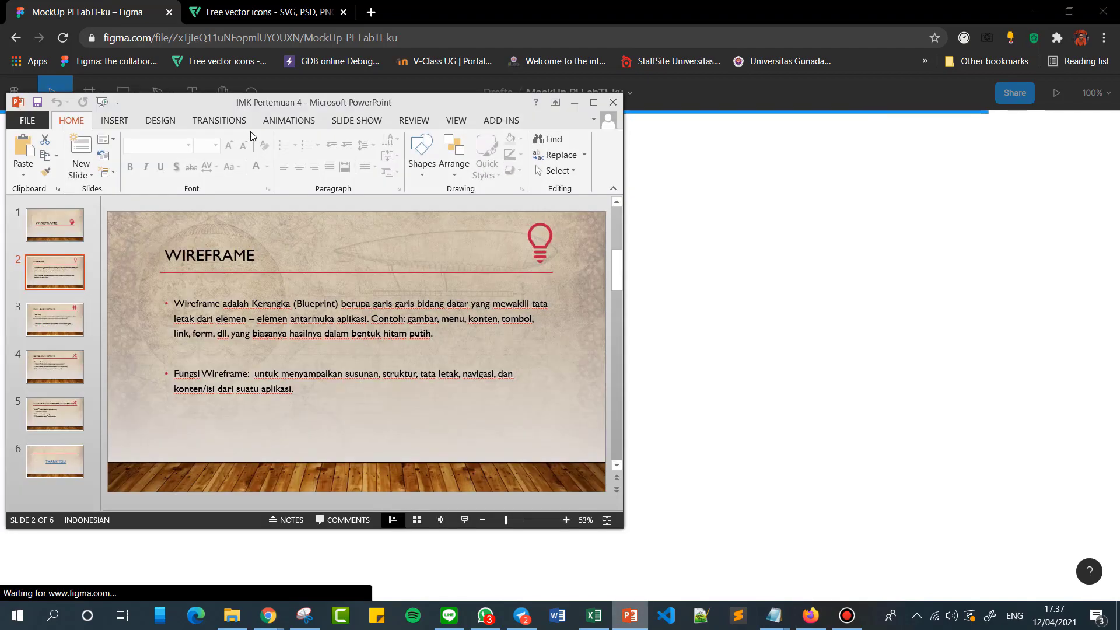
pyautogui.click(43, 331)
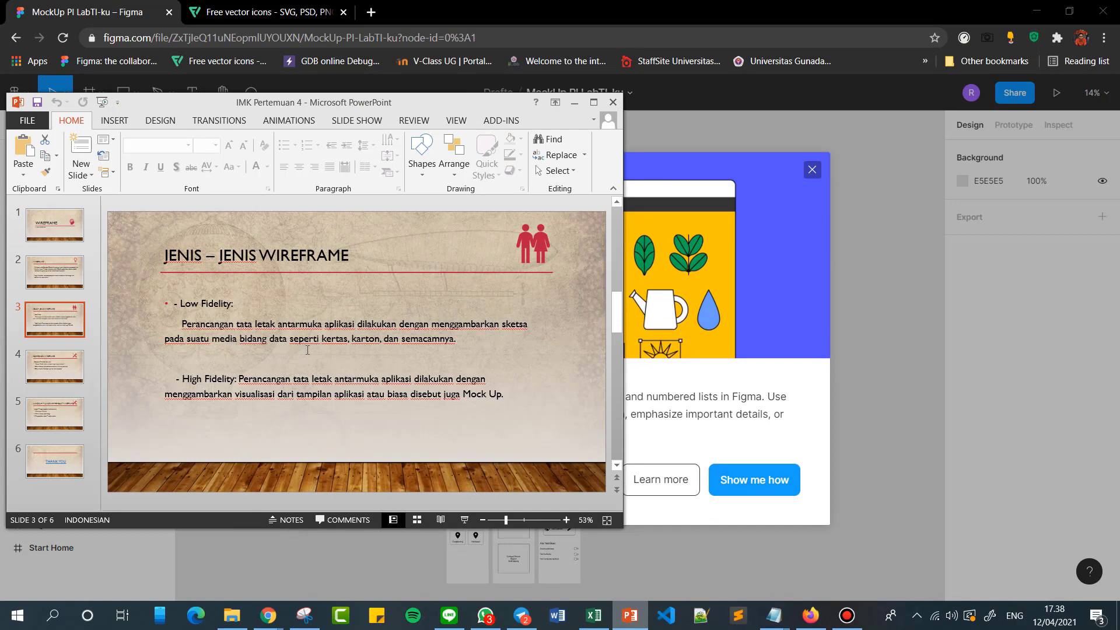
pyautogui.click(571, 103)
# Close the list-feature announcement in Figma and examine the mockup's Start Home, Login, Register, Beranda and Menu Drawer screens.
pyautogui.click(808, 169)
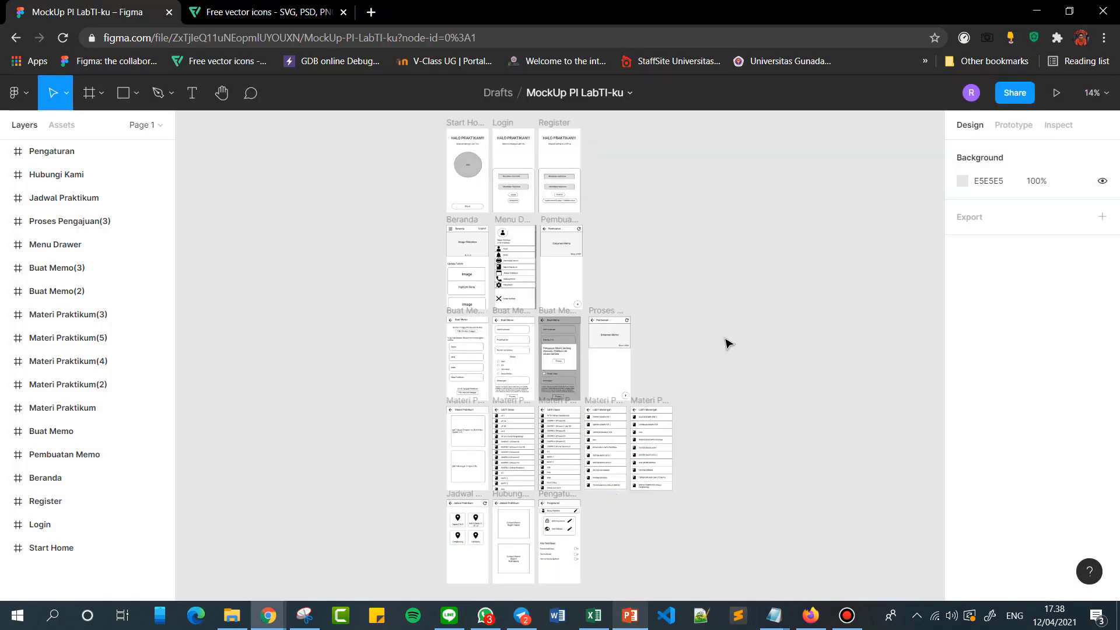
pyautogui.scroll(5, 726, 344)
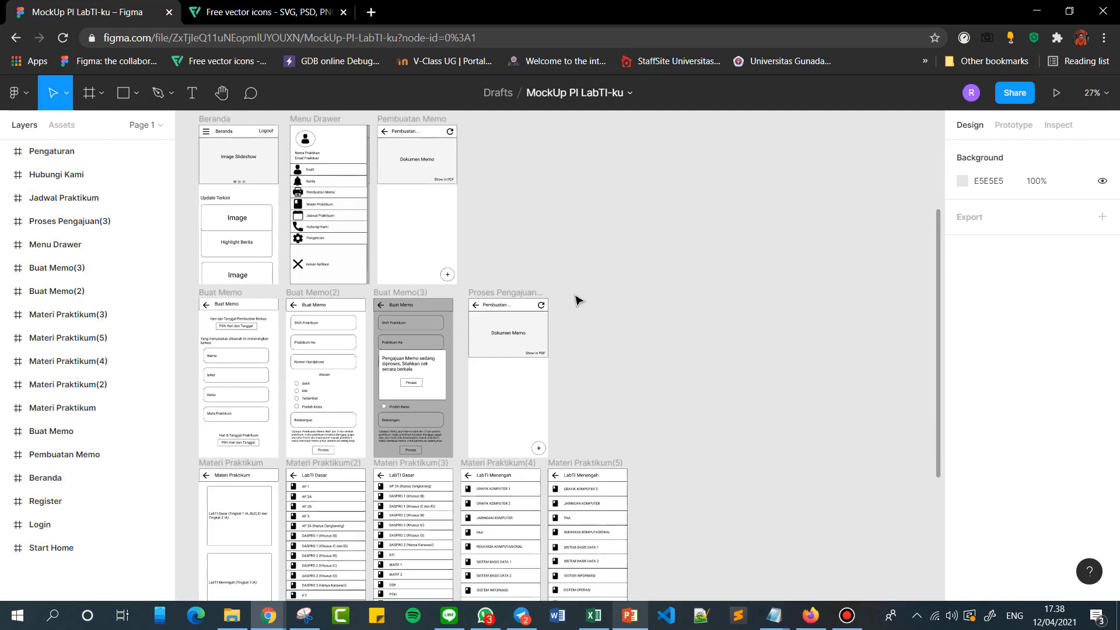
pyautogui.moveTo(541, 223); pyautogui.dragTo(833, 324)
pyautogui.scroll(3, 933, 252)
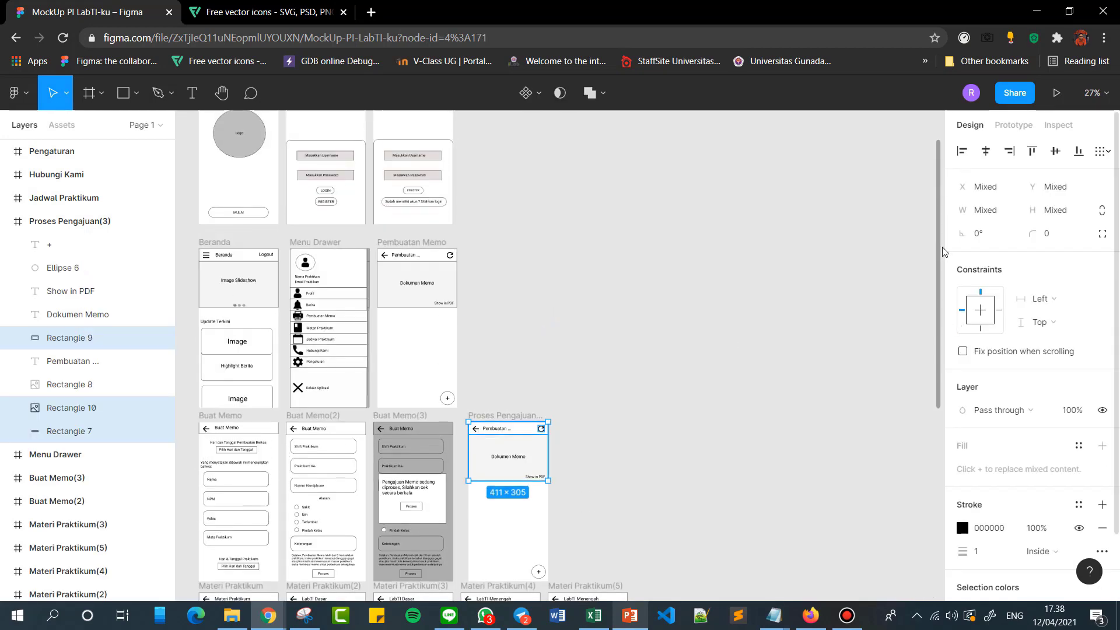
pyautogui.scroll(1, 943, 252)
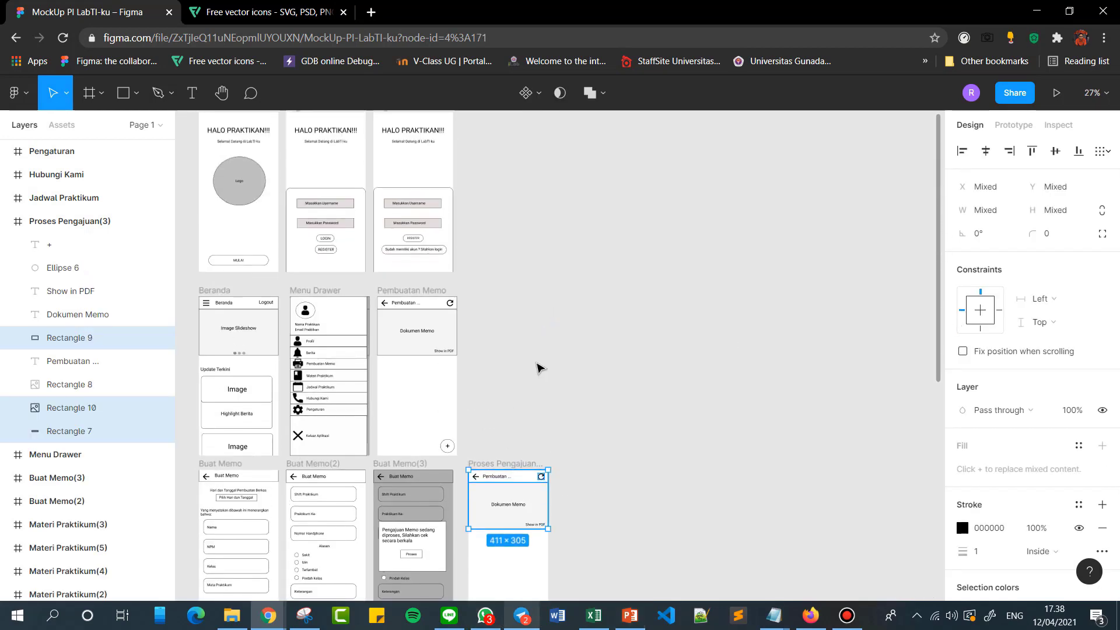
pyautogui.scroll(2, 537, 368)
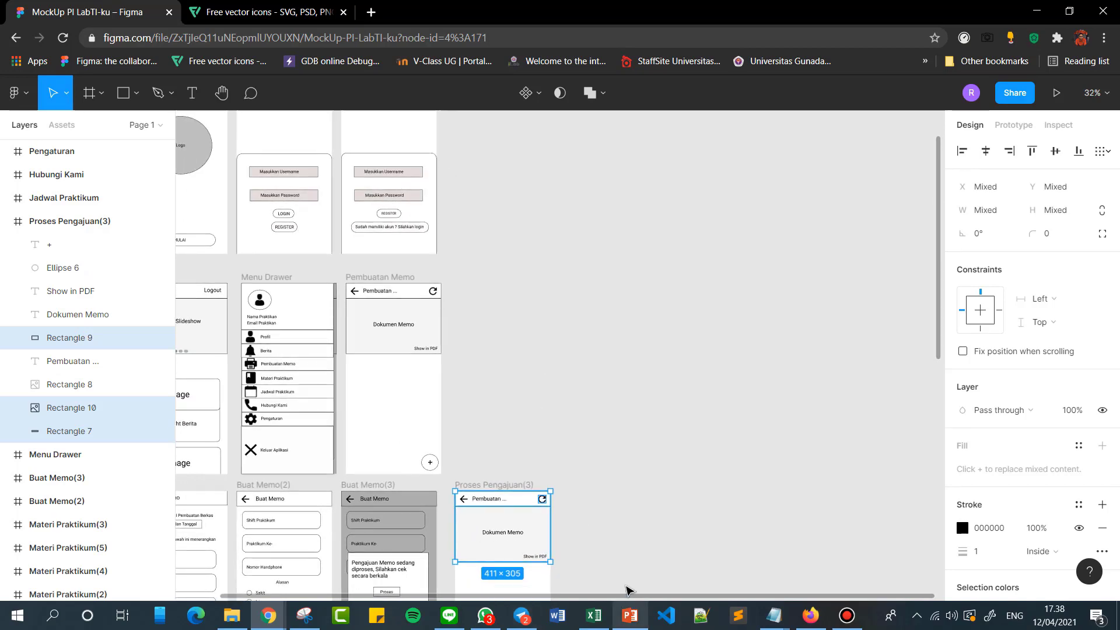
pyautogui.moveTo(625, 595); pyautogui.dragTo(432, 595)
pyautogui.scroll(6, 480, 430)
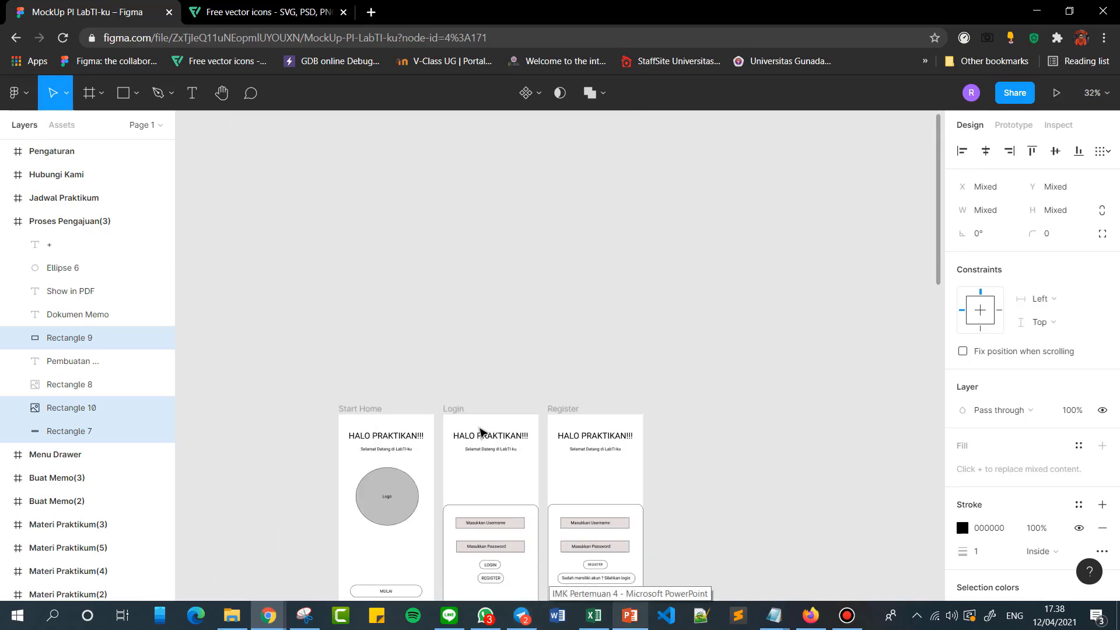
pyautogui.scroll(-5, 480, 431)
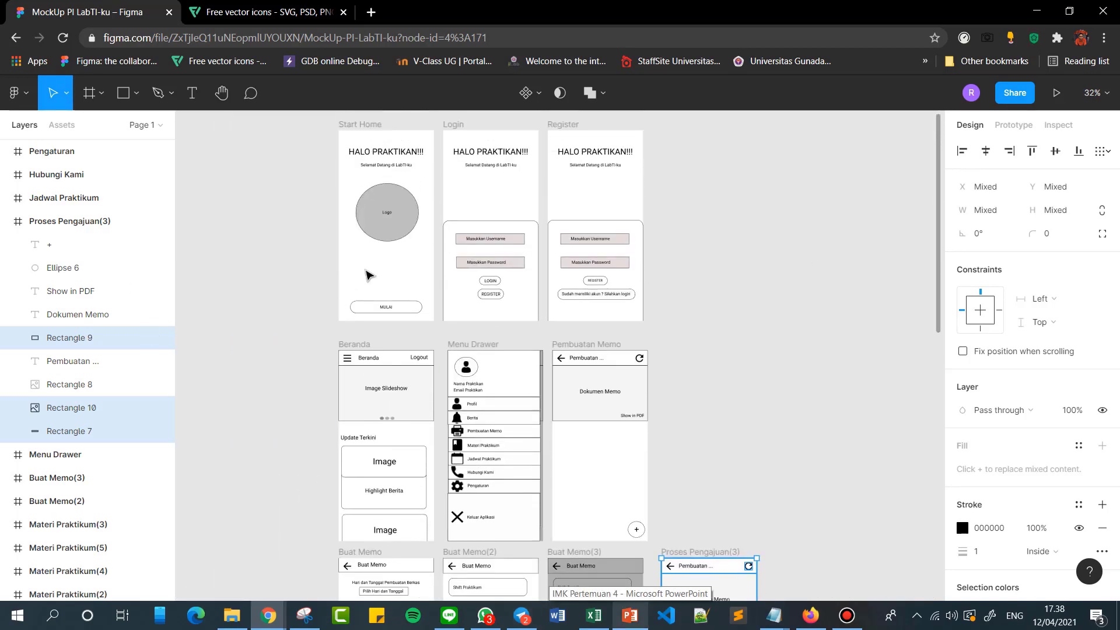
# Examine the remaining mockup screens down to Jadwal Praktikum, Hubungi Kami and Pengaturan, keeping the frames' layer lists collapsed.
pyautogui.click(5, 221)
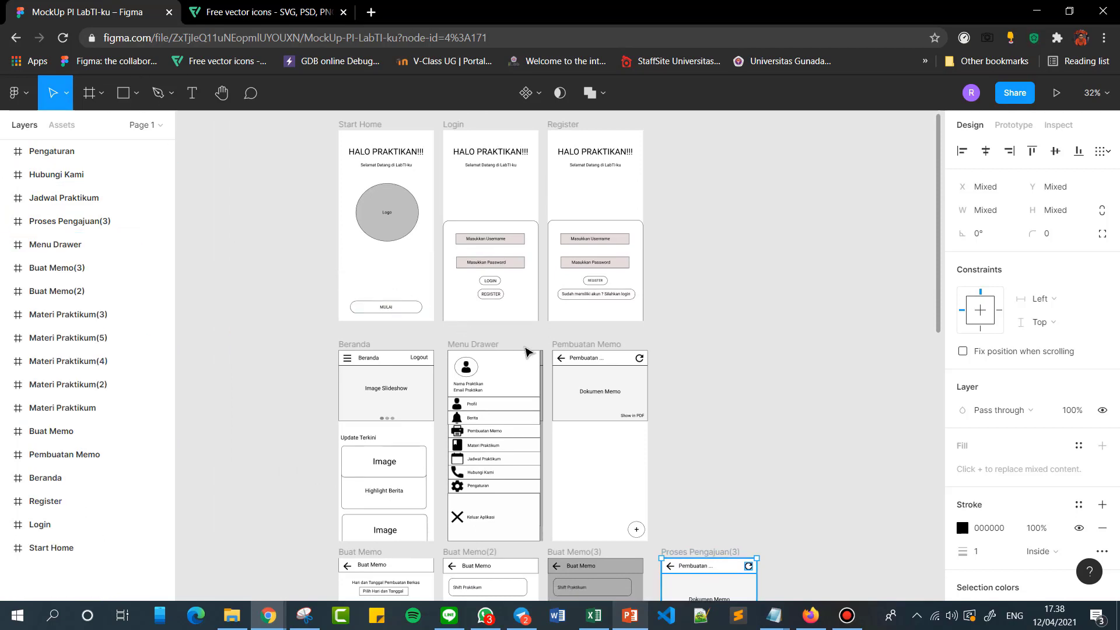
pyautogui.scroll(2, 528, 352)
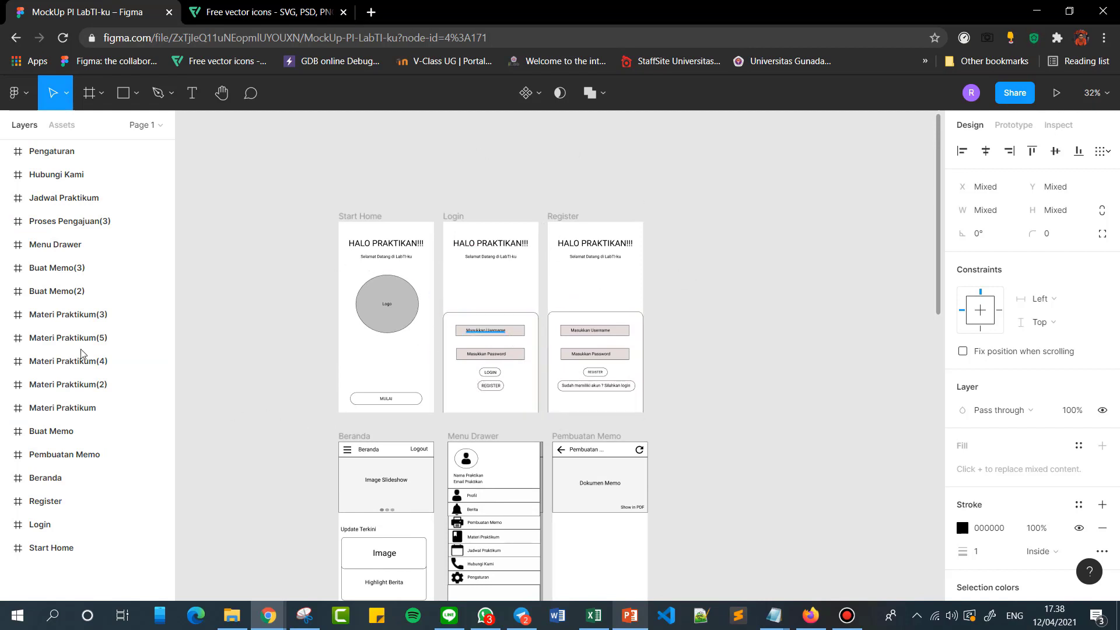
pyautogui.scroll(-6, 627, 308)
pyautogui.scroll(-9, 627, 310)
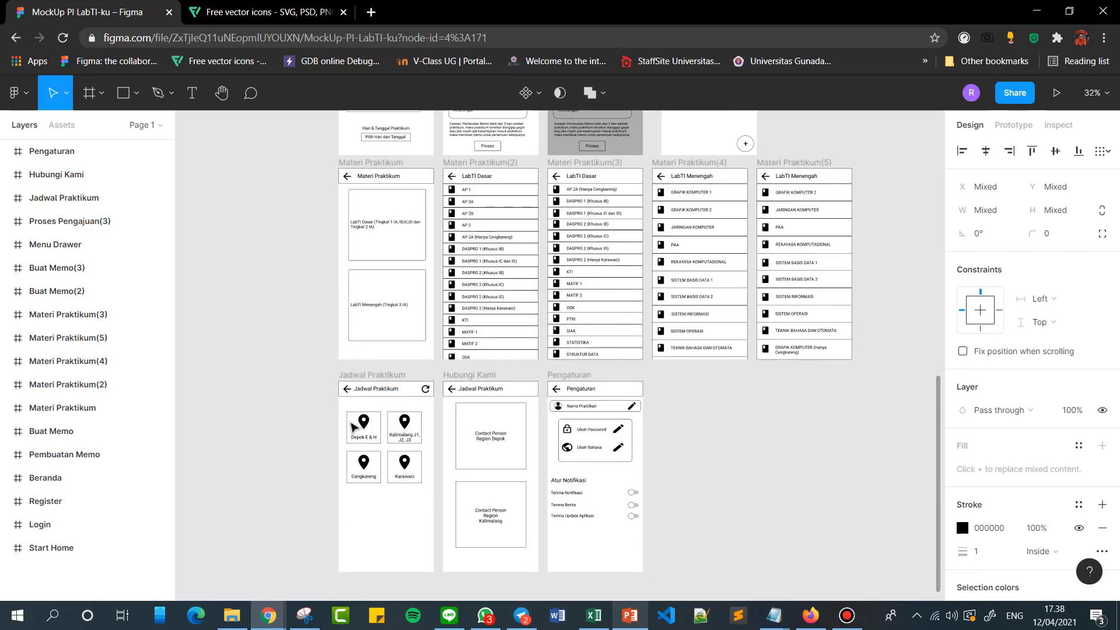
pyautogui.click(362, 423)
pyautogui.click(686, 437)
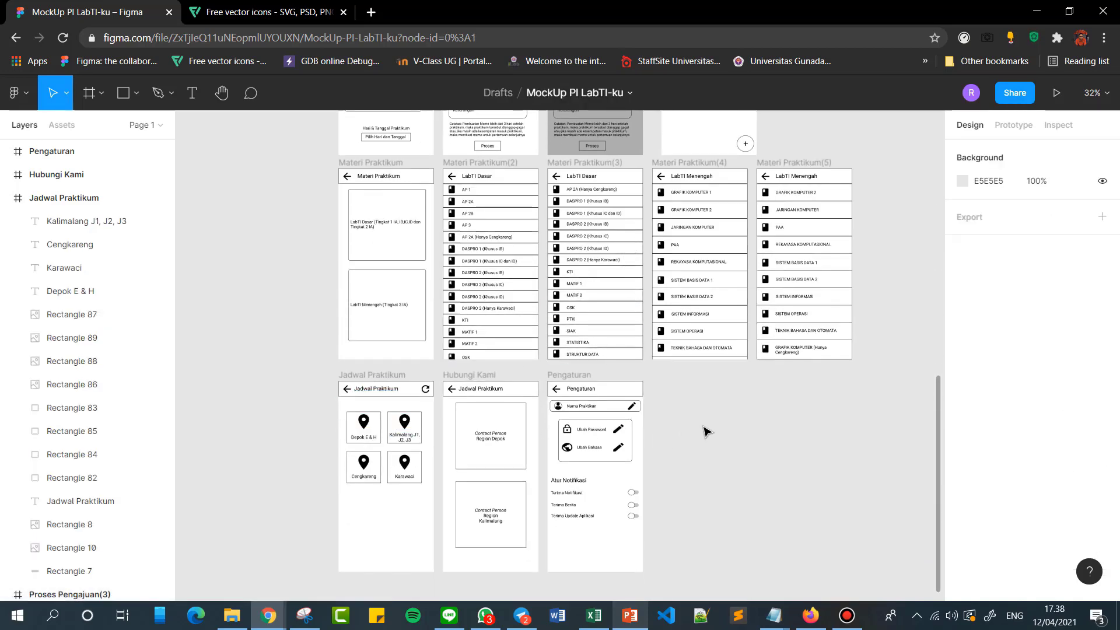
pyautogui.scroll(10, 650, 409)
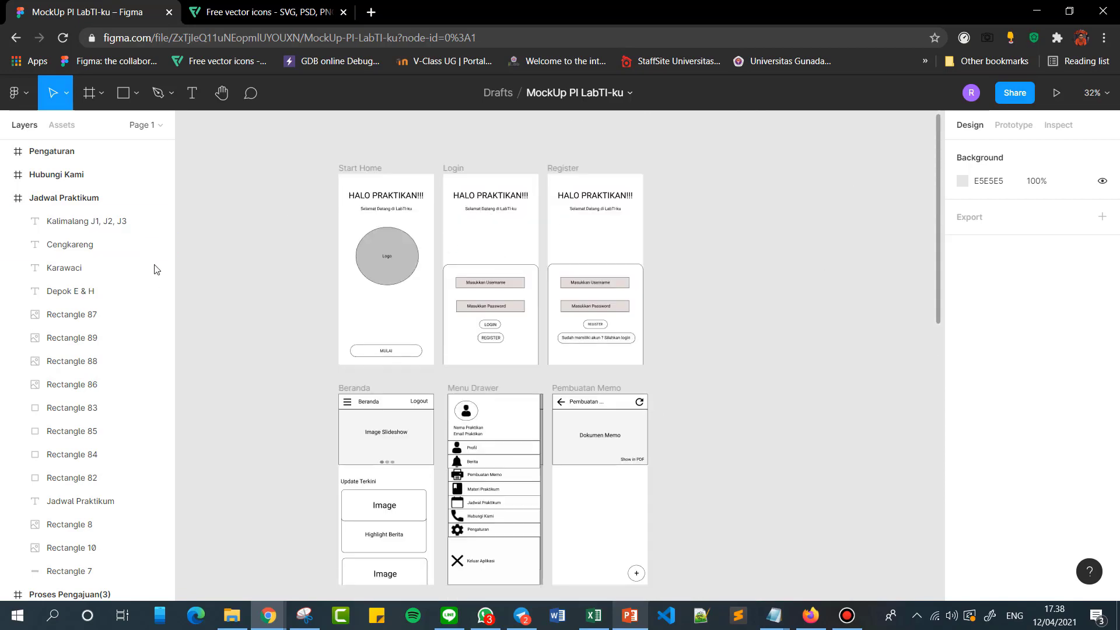
pyautogui.click(6, 200)
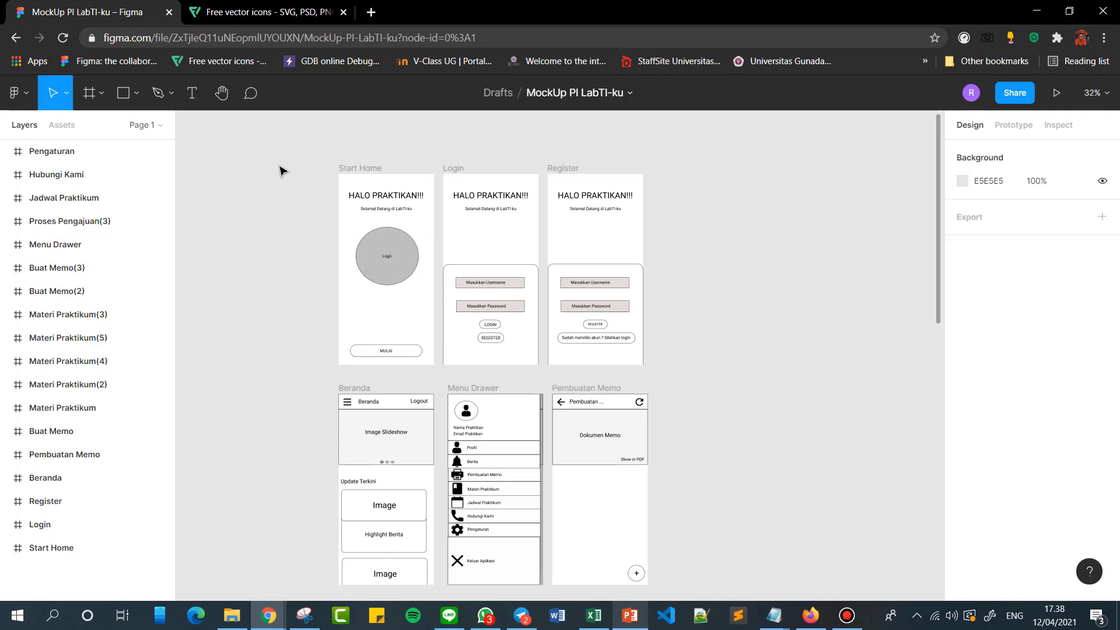
# Switch to the Flaticon site and set its search type to Icons.
pyautogui.click(234, 12)
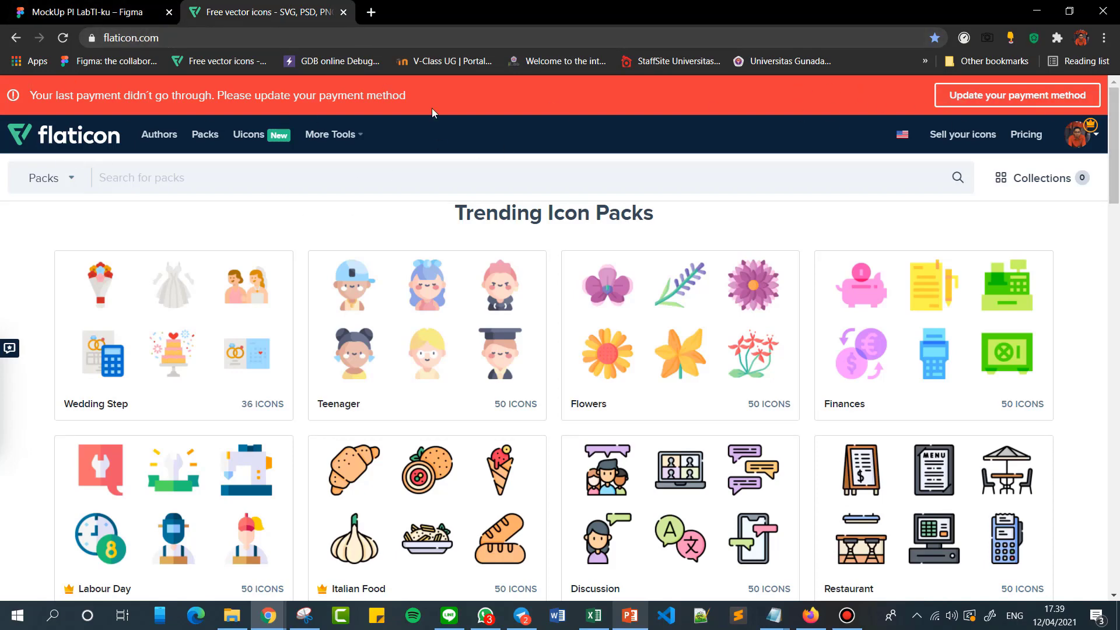
pyautogui.click(87, 12)
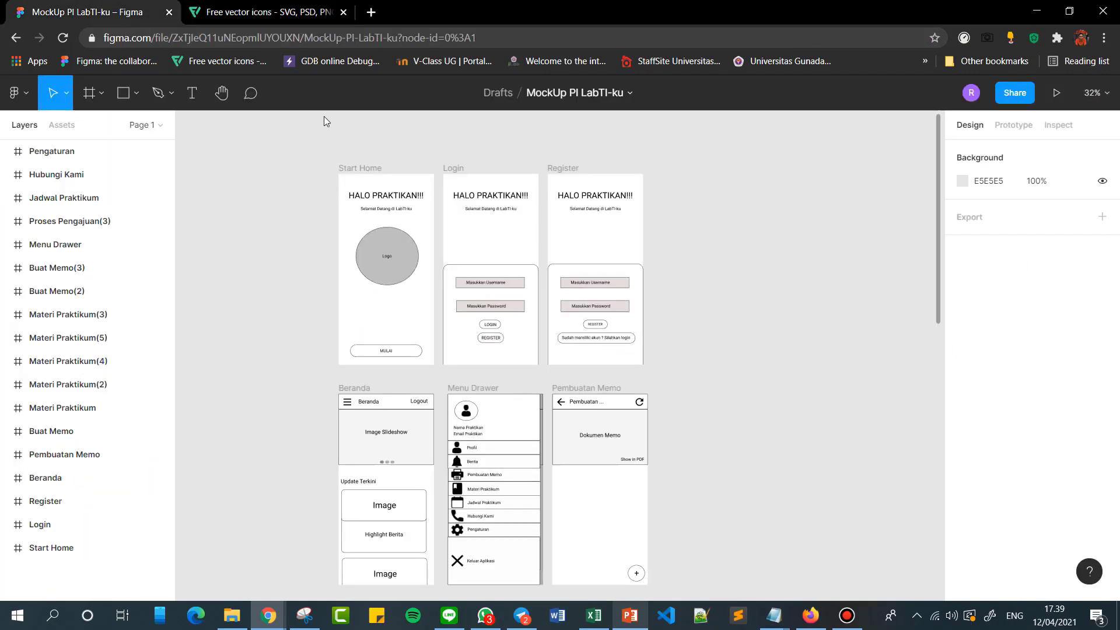
pyautogui.scroll(-3, 611, 383)
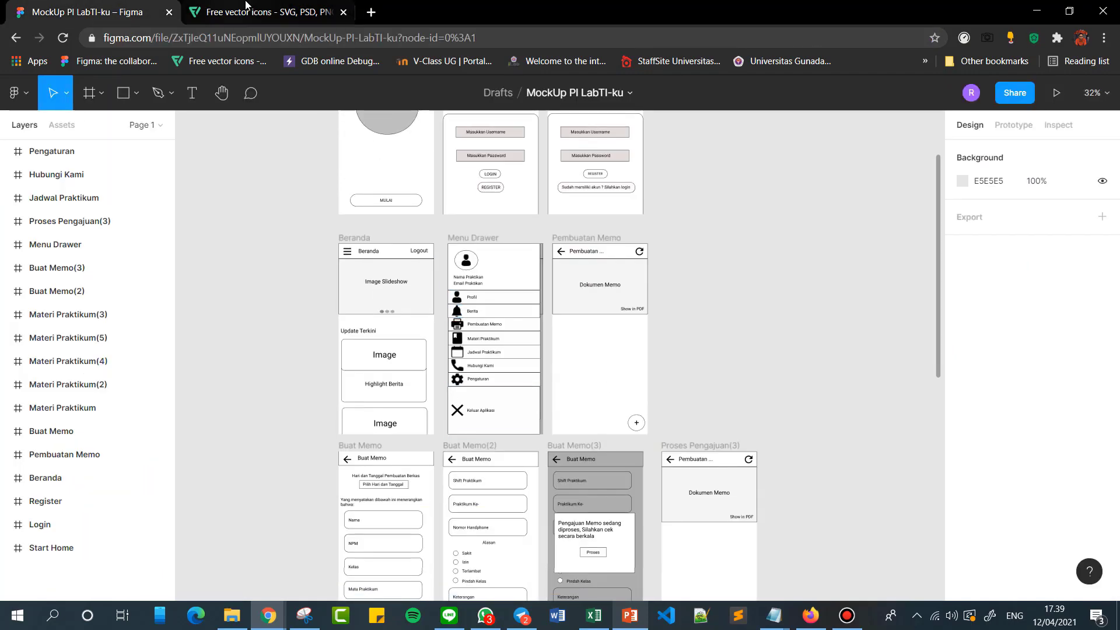
pyautogui.click(268, 11)
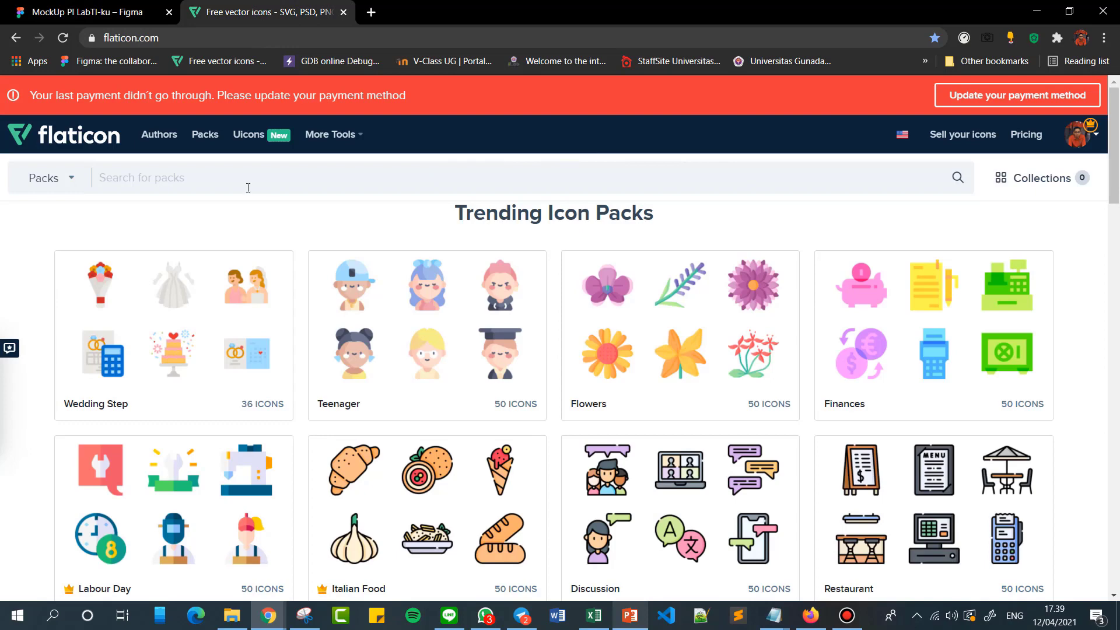
pyautogui.click(68, 177)
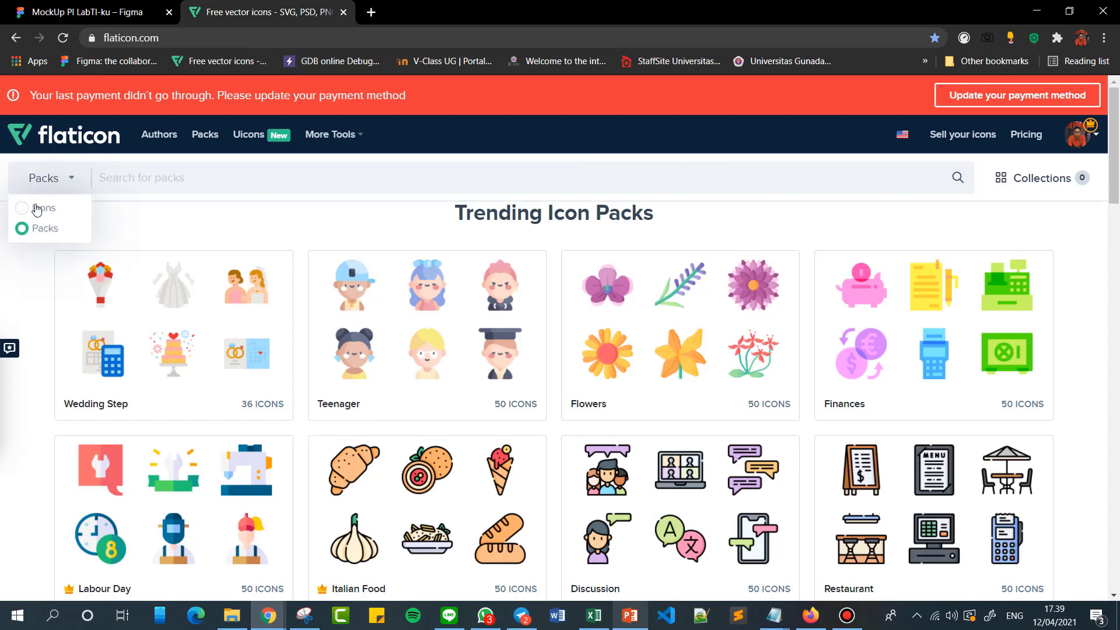
pyautogui.click(36, 209)
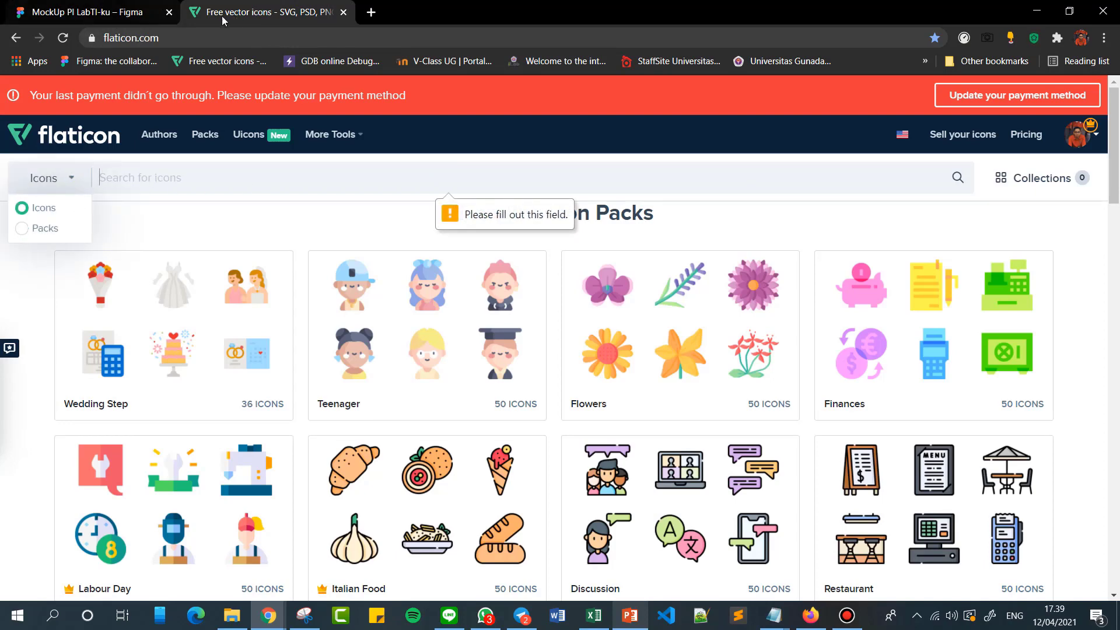
# Glance back at the Figma mockup and compare Flaticon's Packs and Icons search types, leaving the search set to Icons.
pyautogui.click(105, 19)
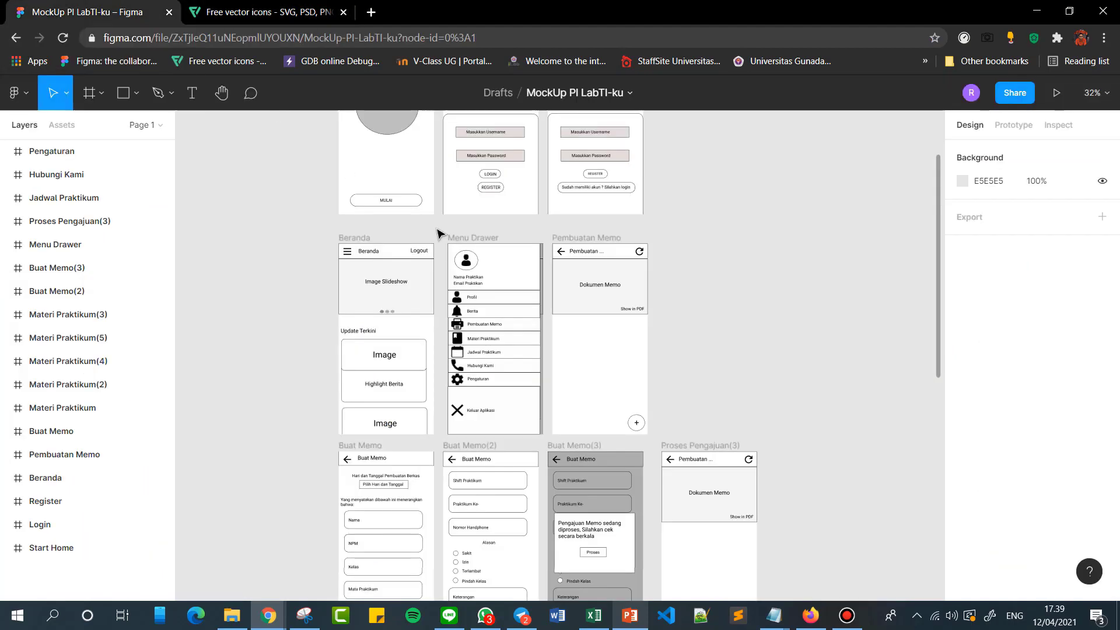
pyautogui.hotkey('ctrl', 'Tab')
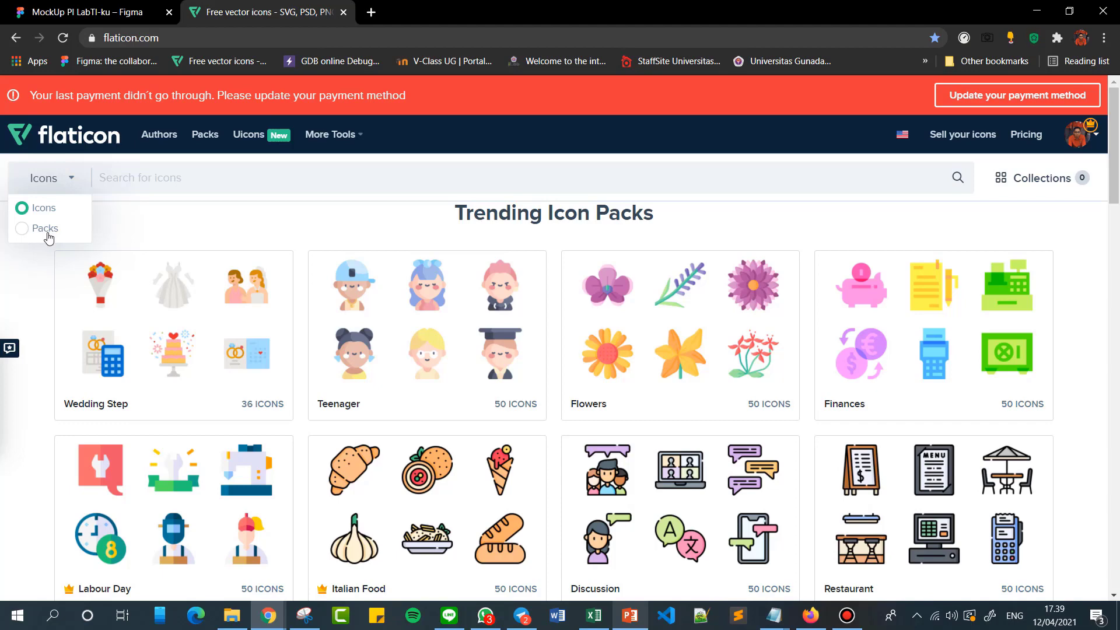
pyautogui.click(47, 229)
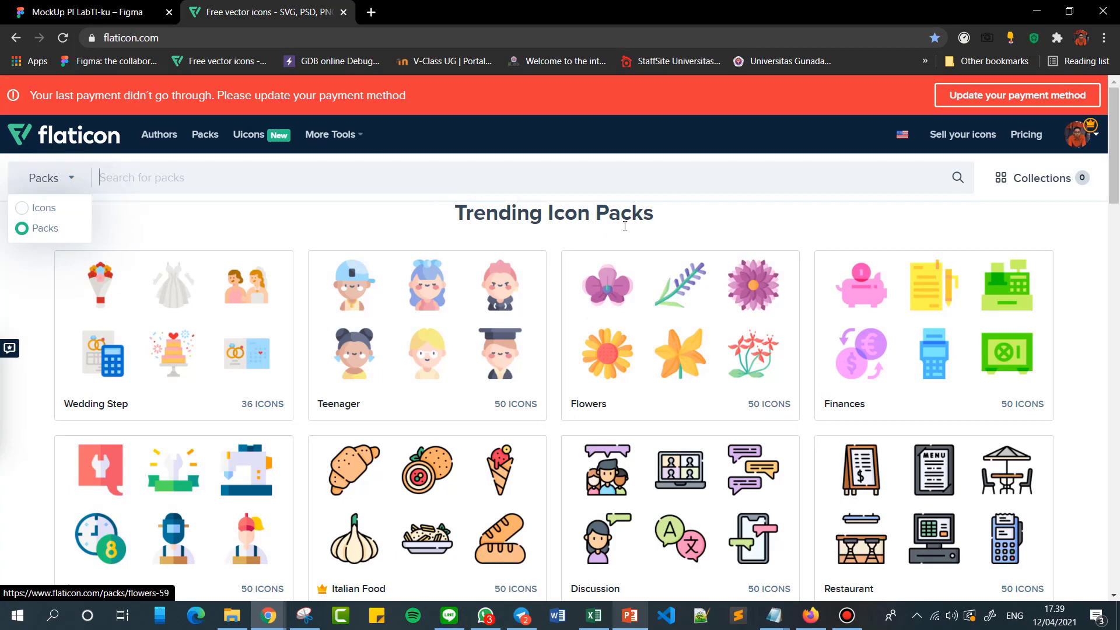
pyautogui.click(36, 210)
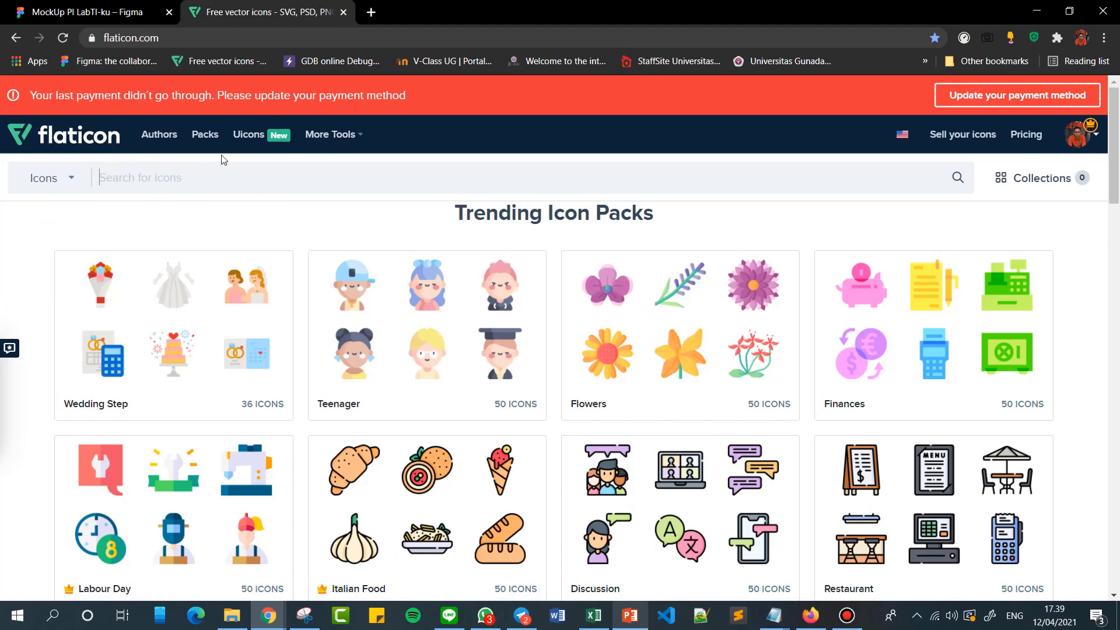
pyautogui.click(67, 187)
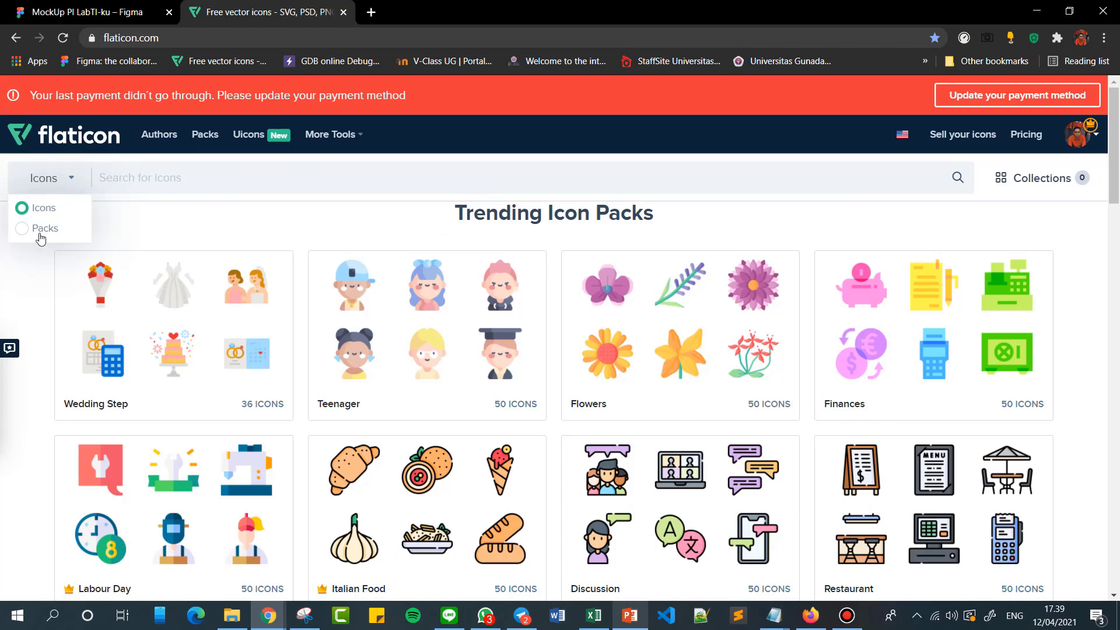
pyautogui.click(21, 229)
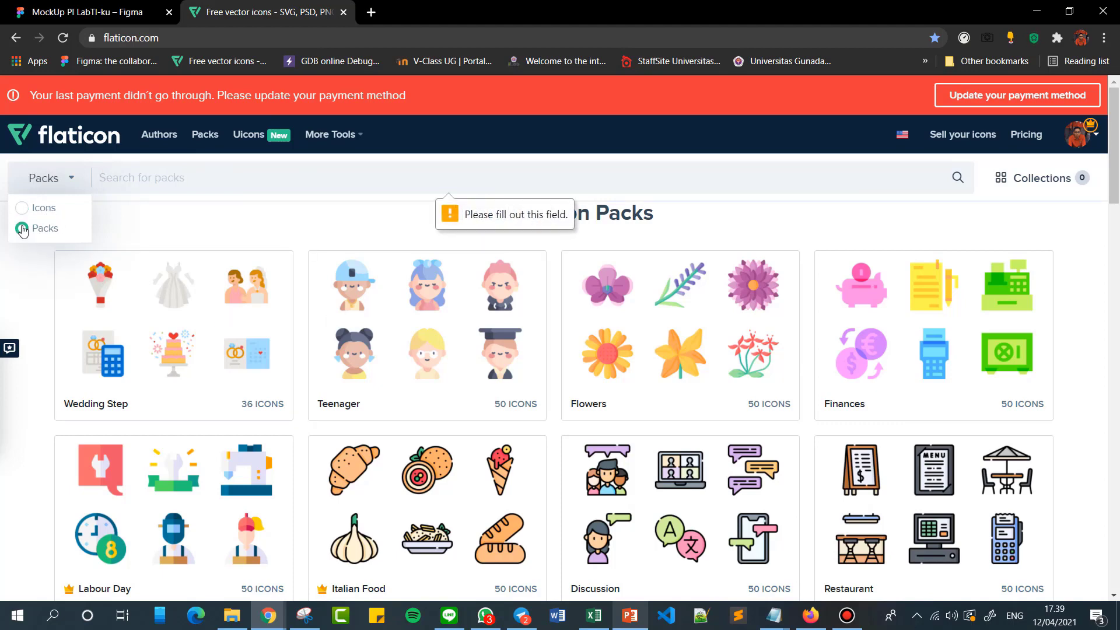
pyautogui.click(36, 208)
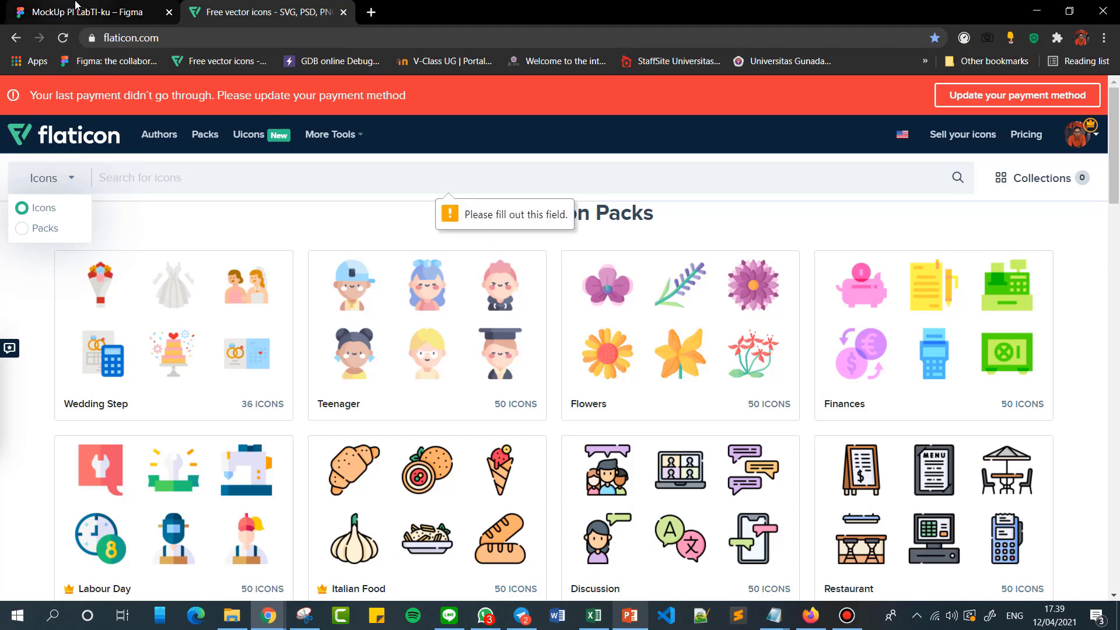
# Switch to the Figma mockup and examine its screens from Start Home, Login and Register down to Jadwal Praktikum, Hubungi Kami and Pengaturan.
pyautogui.click(70, 10)
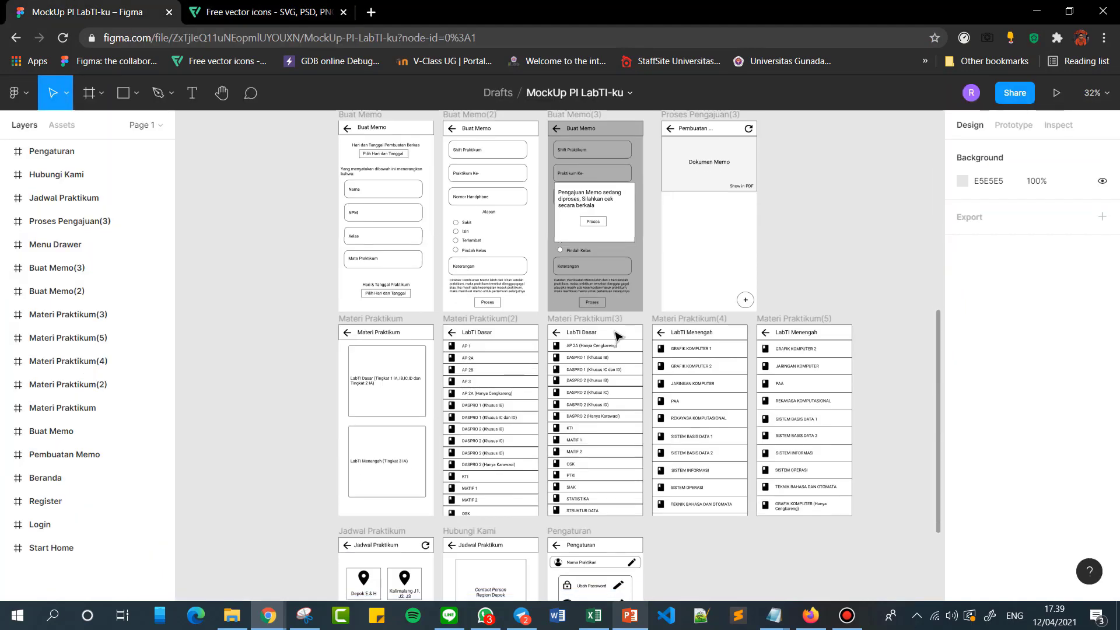
pyautogui.scroll(10, 612, 326)
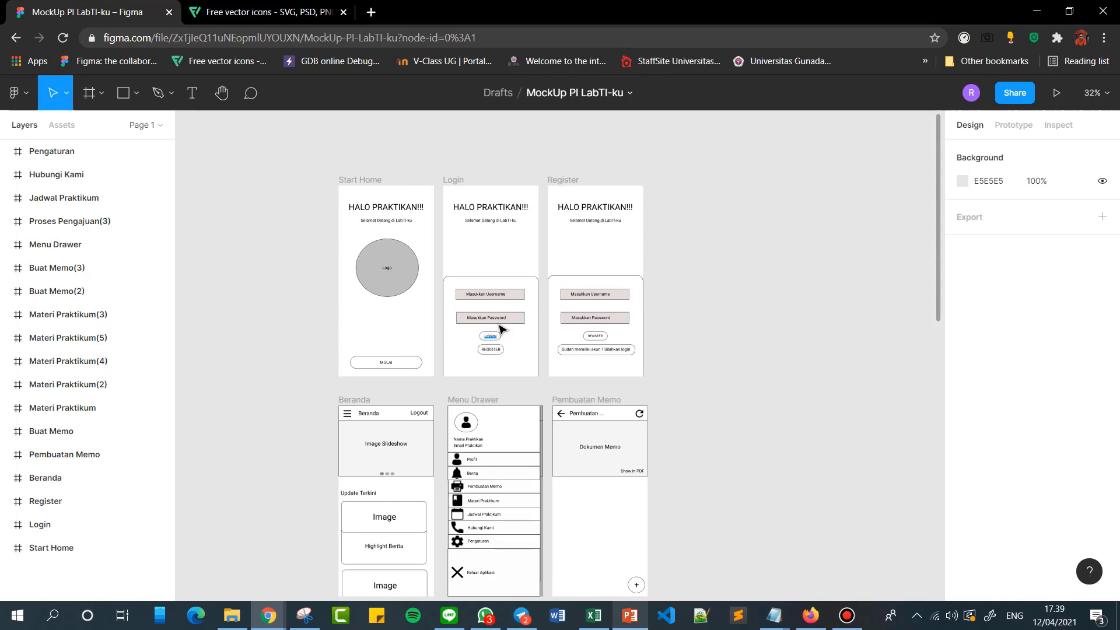
pyautogui.scroll(-2, 665, 309)
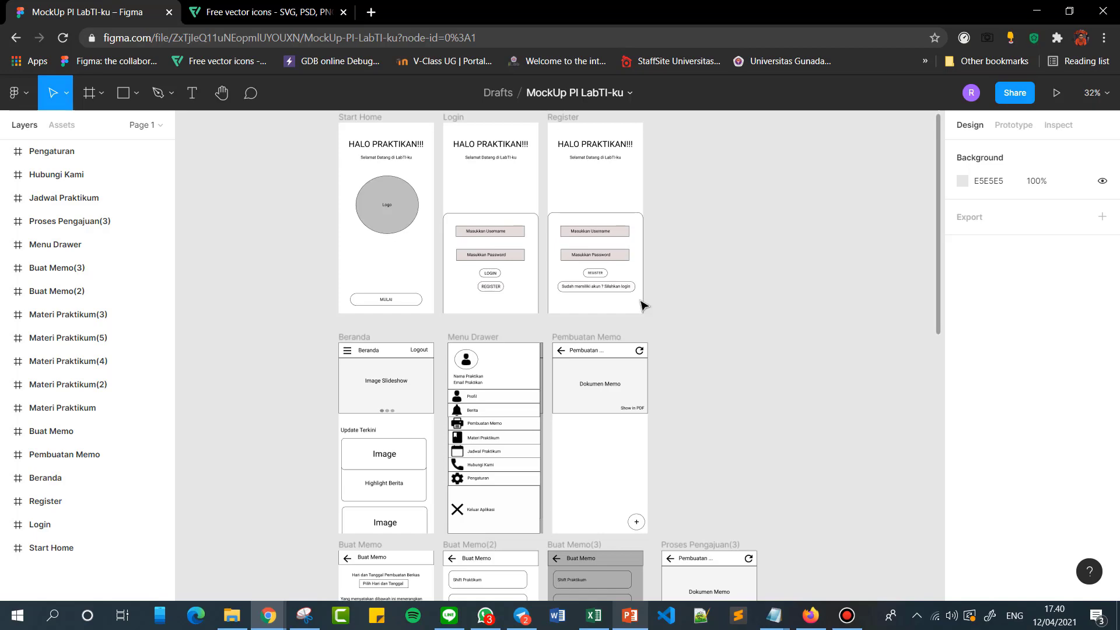
pyautogui.scroll(-5, 642, 306)
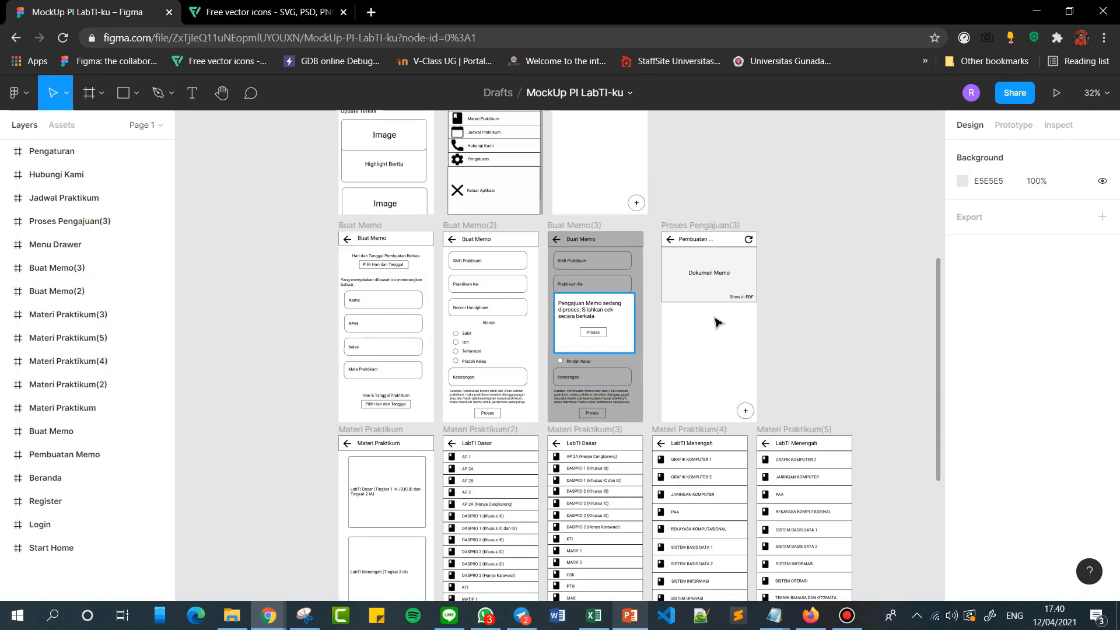
pyautogui.scroll(5, 583, 376)
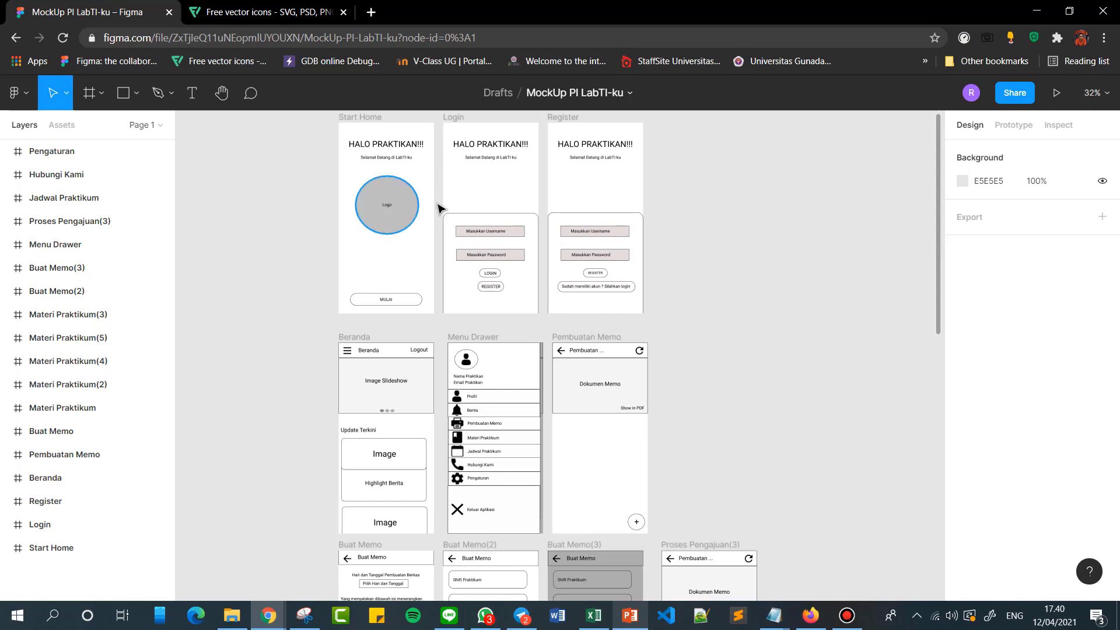
pyautogui.scroll(-1, 491, 303)
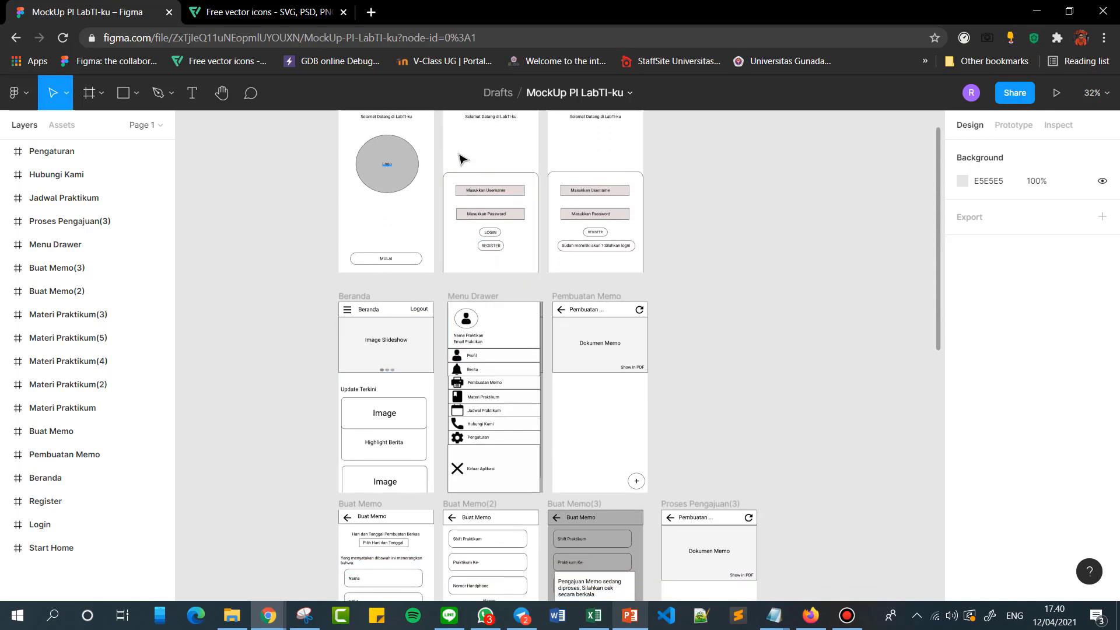
pyautogui.scroll(-10, 634, 329)
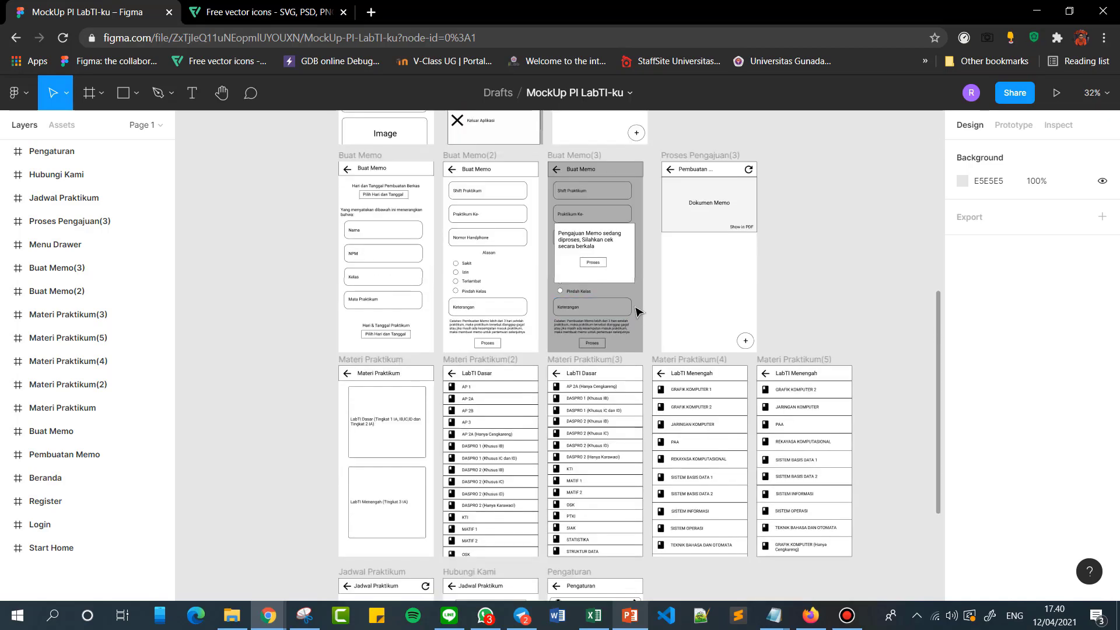
pyautogui.scroll(-5, 538, 439)
pyautogui.scroll(2, 537, 432)
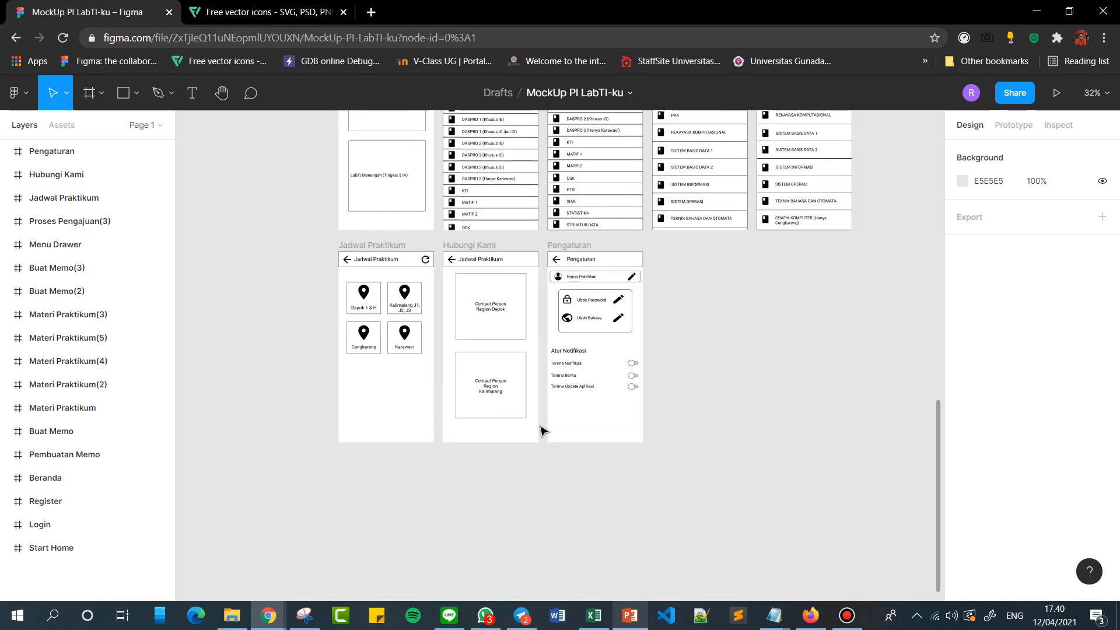
pyautogui.scroll(15, 539, 432)
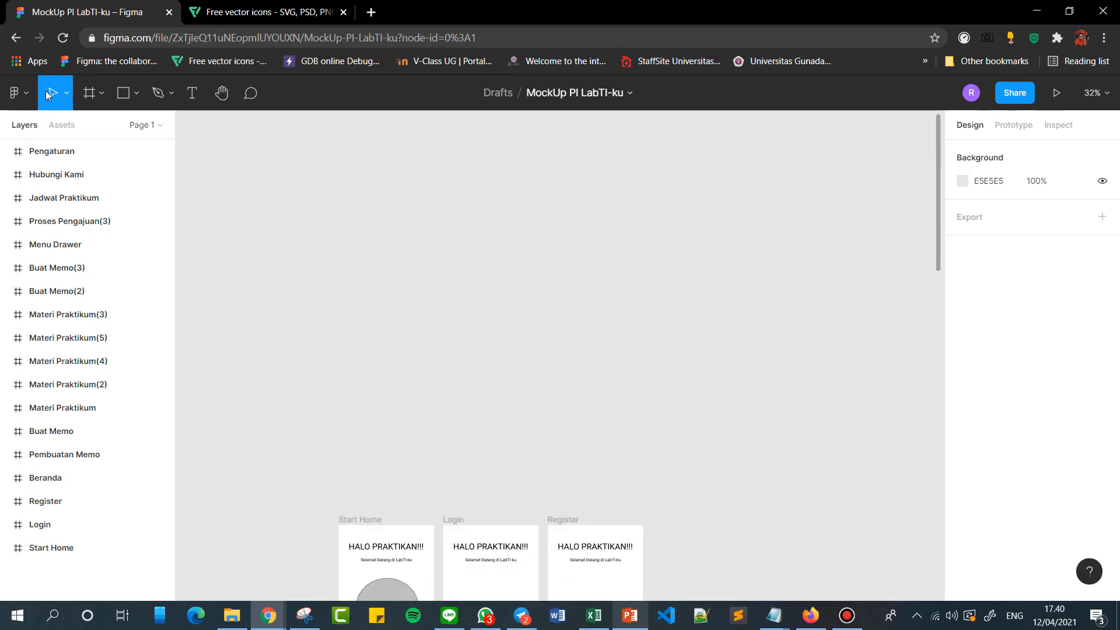
# Create a new blank design file and close the offer to open it in the desktop app.
pyautogui.click(67, 95)
pyautogui.click(67, 96)
pyautogui.scroll(-2, 237, 187)
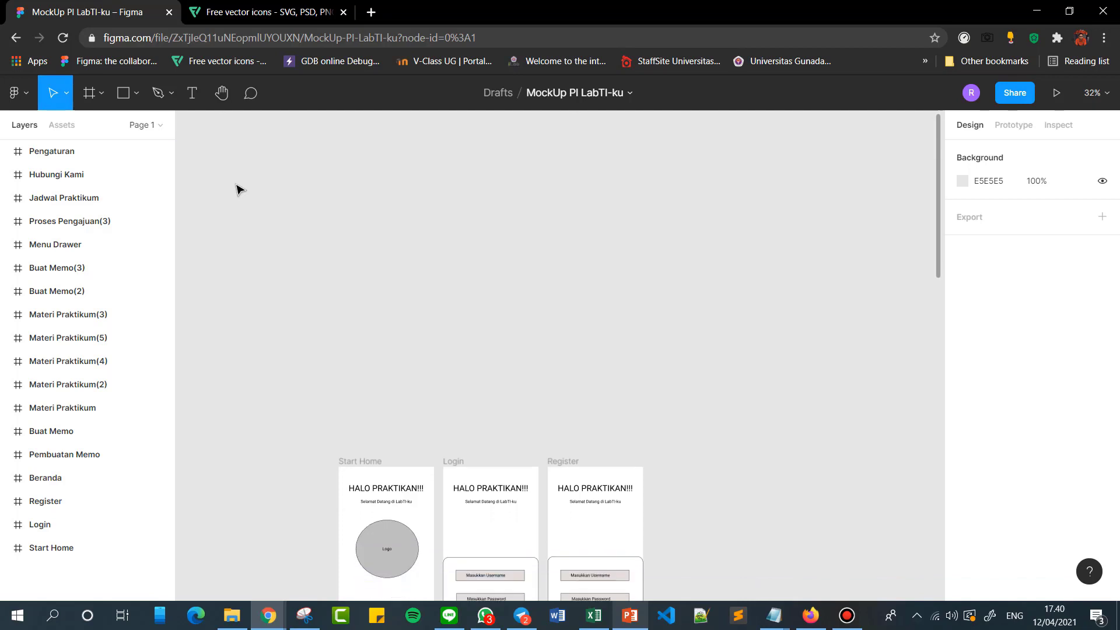
pyautogui.click(28, 92)
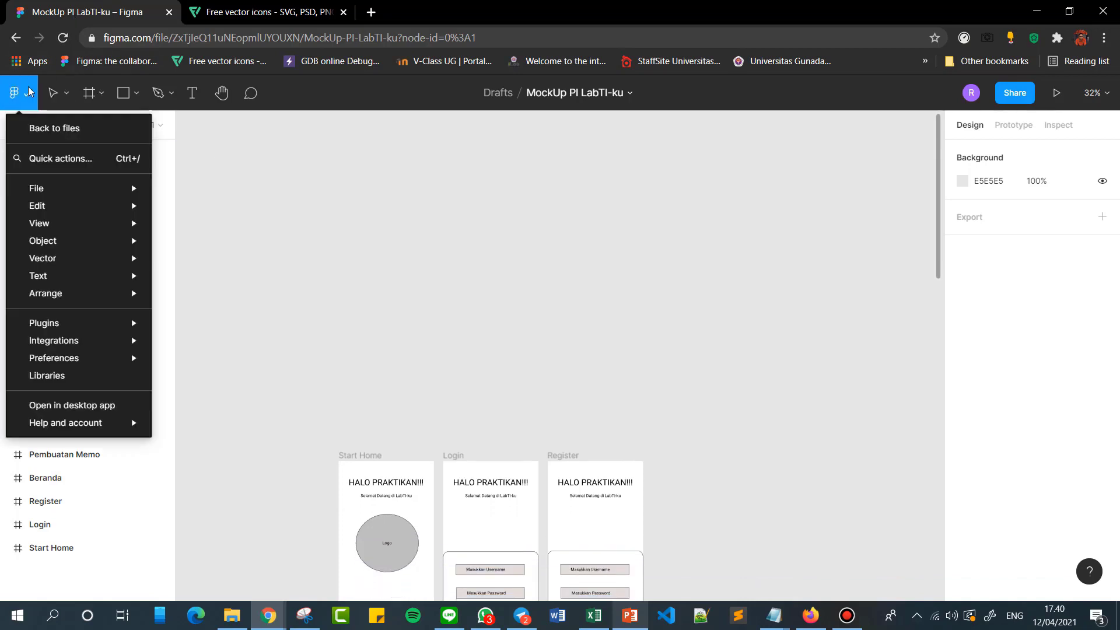
pyautogui.moveTo(53, 188)
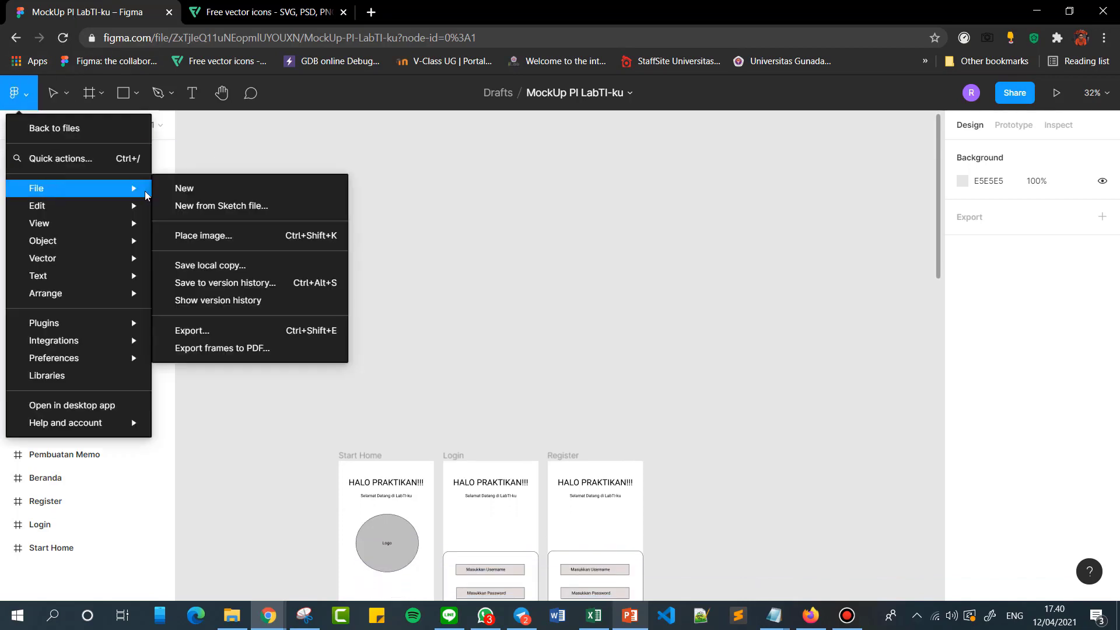
pyautogui.click(210, 190)
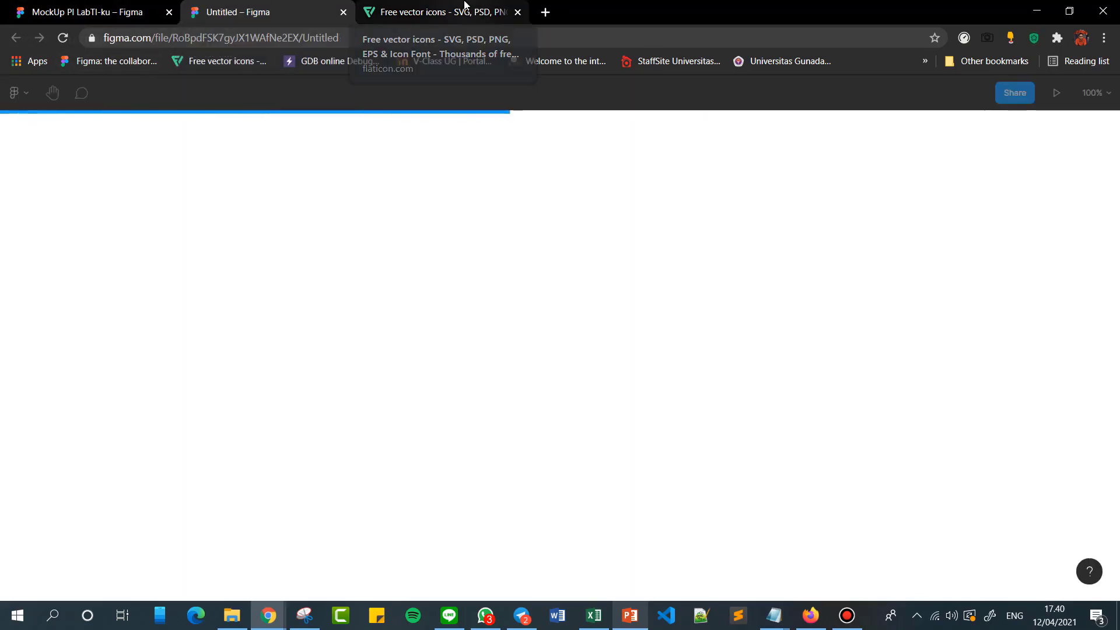
pyautogui.click(449, 10)
pyautogui.click(73, 7)
pyautogui.click(251, 11)
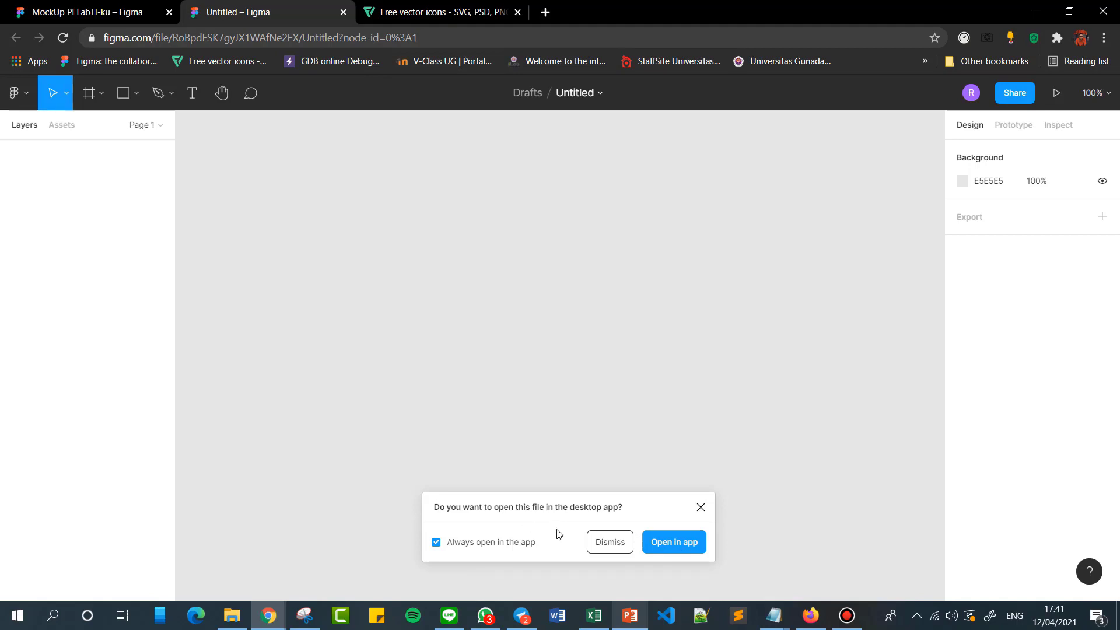
pyautogui.click(702, 510)
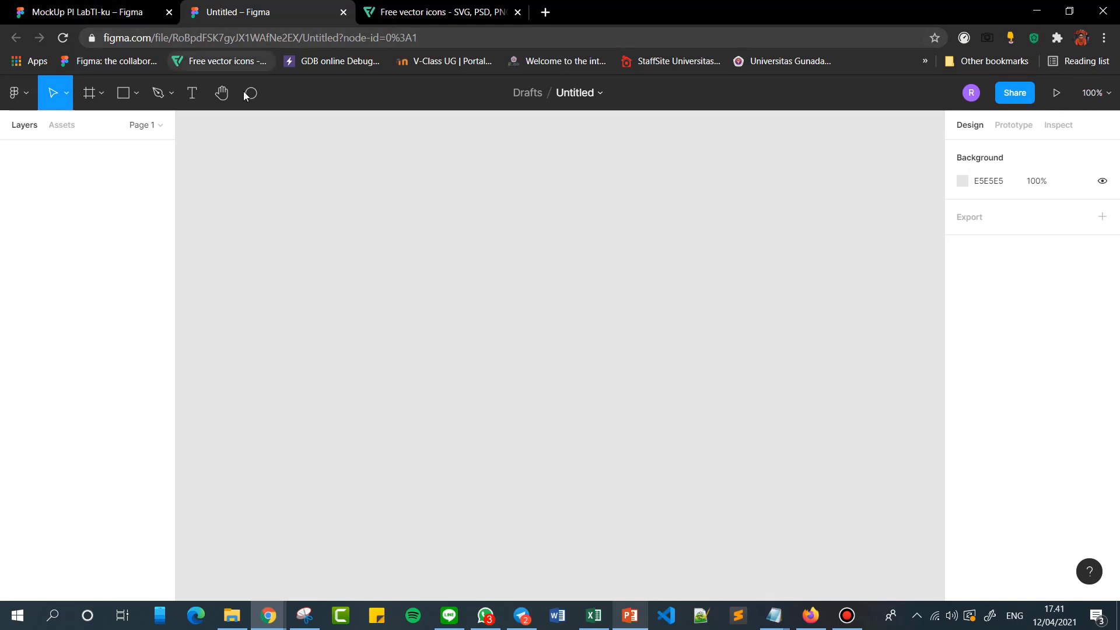
pyautogui.click(117, 5)
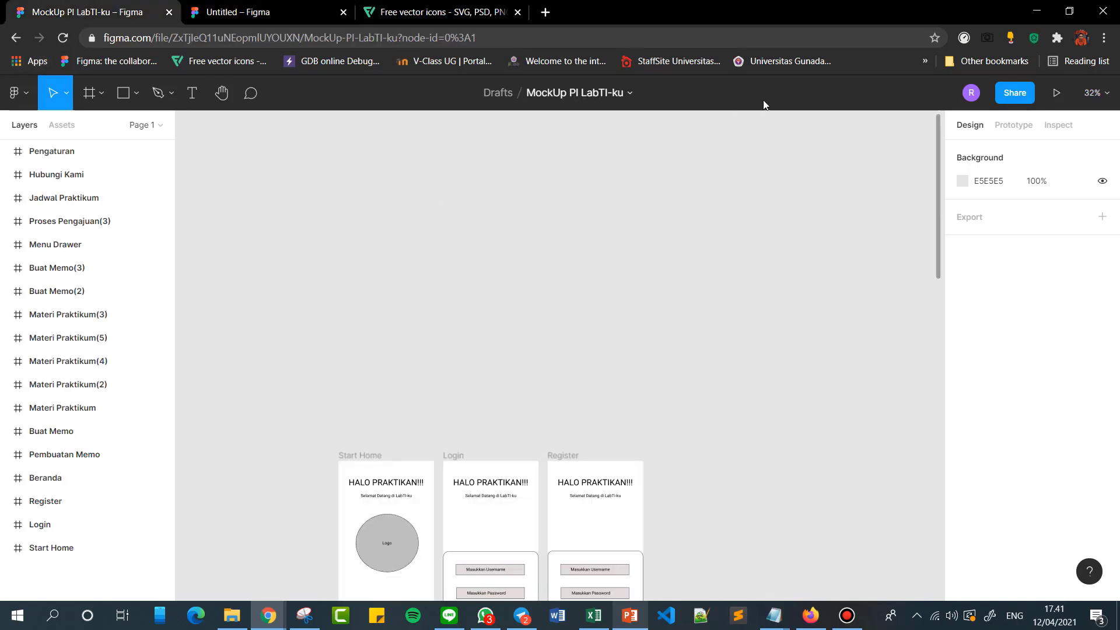
pyautogui.click(276, 5)
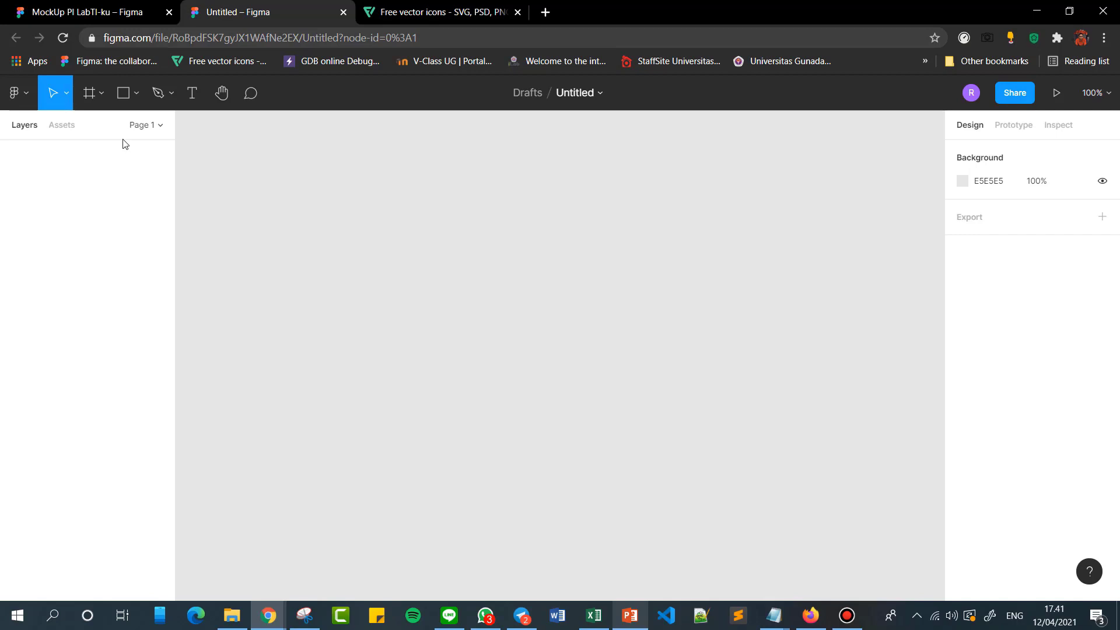
# Start the Frame tool and examine the preset sizes for Phone, Tablet, Desktop, Presentation, Watch, Paper, Social media and Figma Community.
pyautogui.click(102, 94)
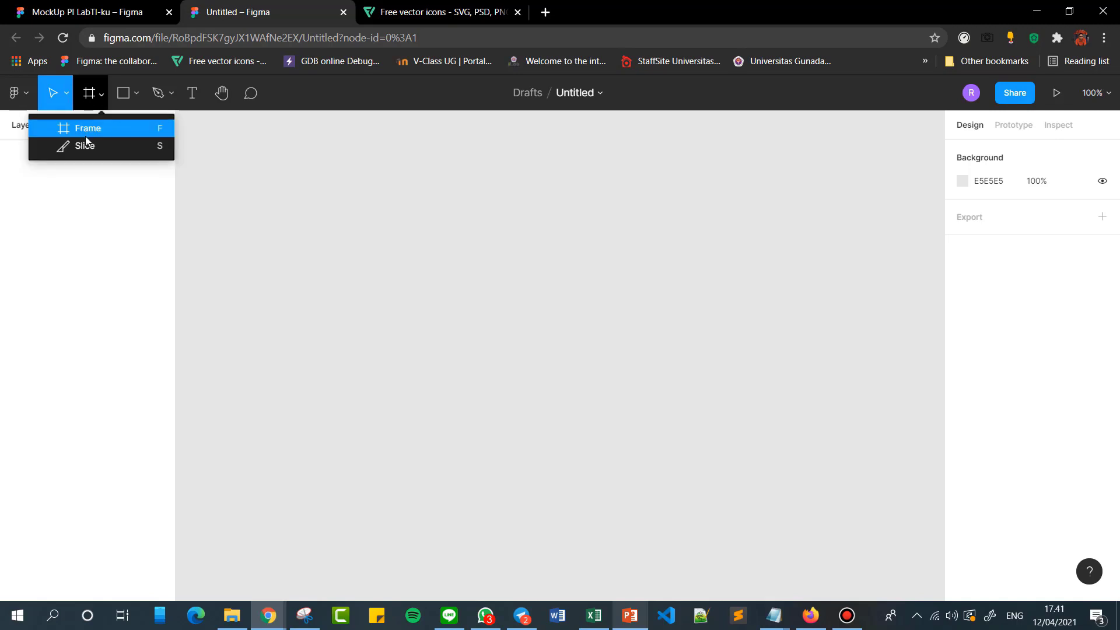
pyautogui.click(90, 130)
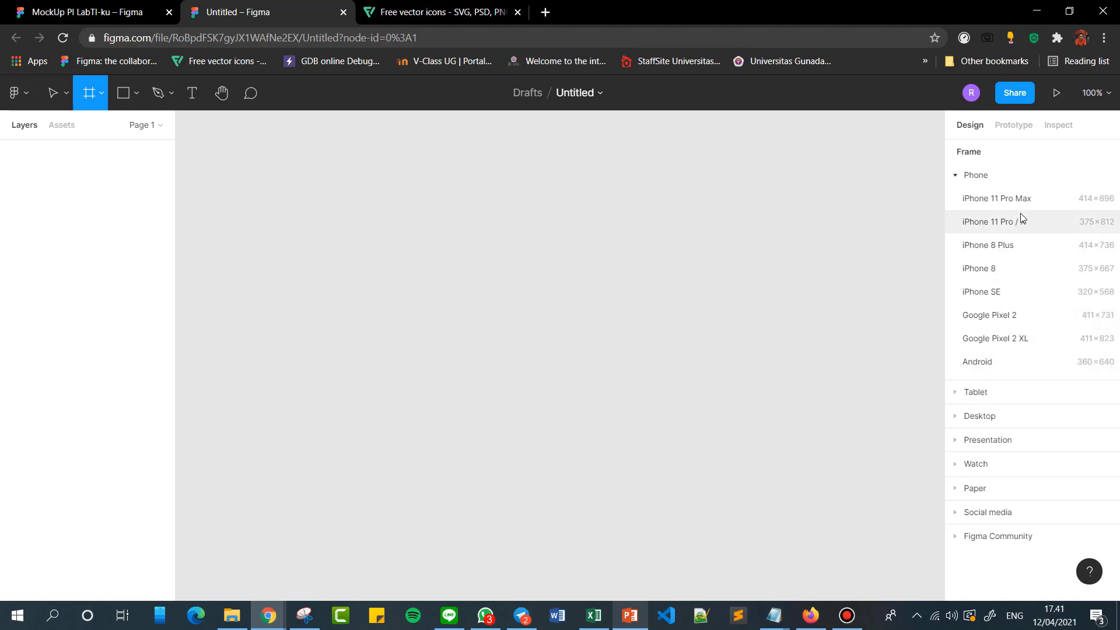
pyautogui.click(972, 396)
pyautogui.click(990, 347)
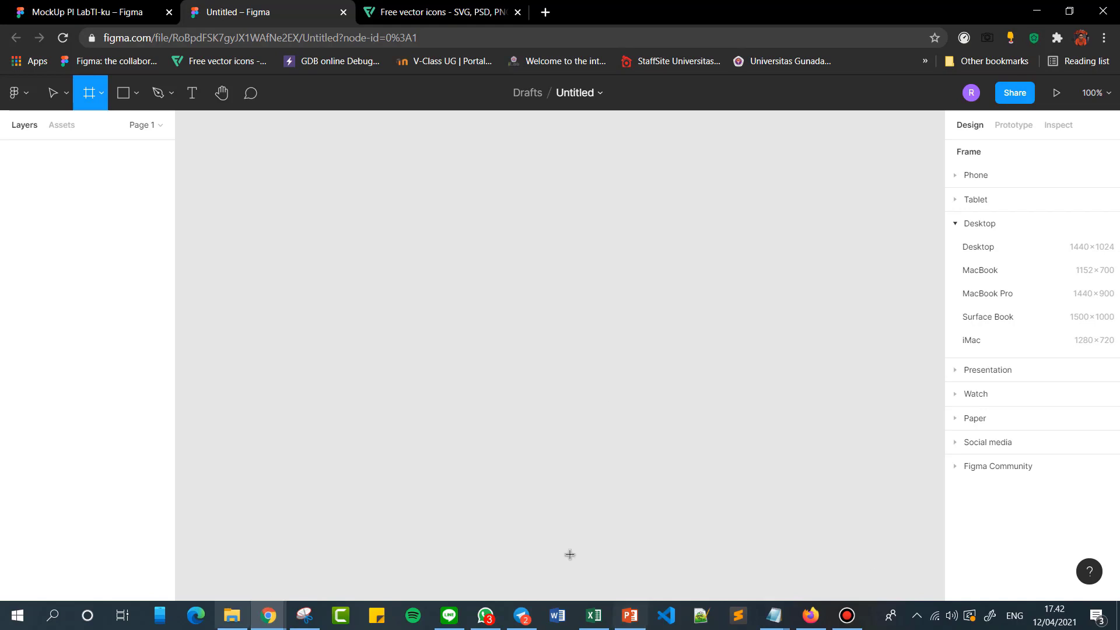
pyautogui.click(983, 370)
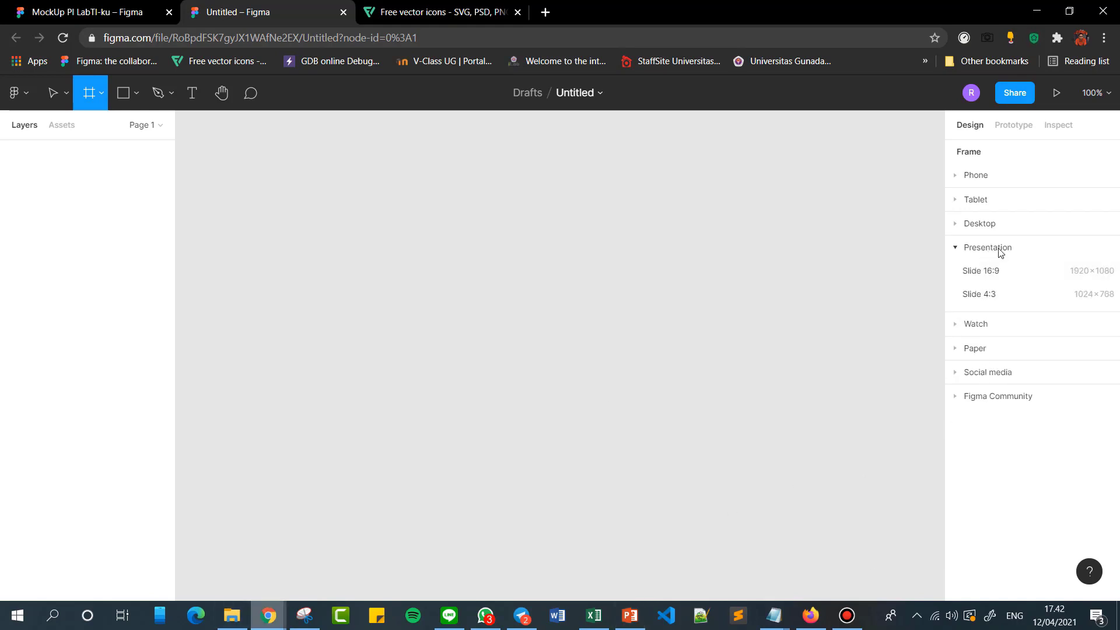
pyautogui.click(1013, 326)
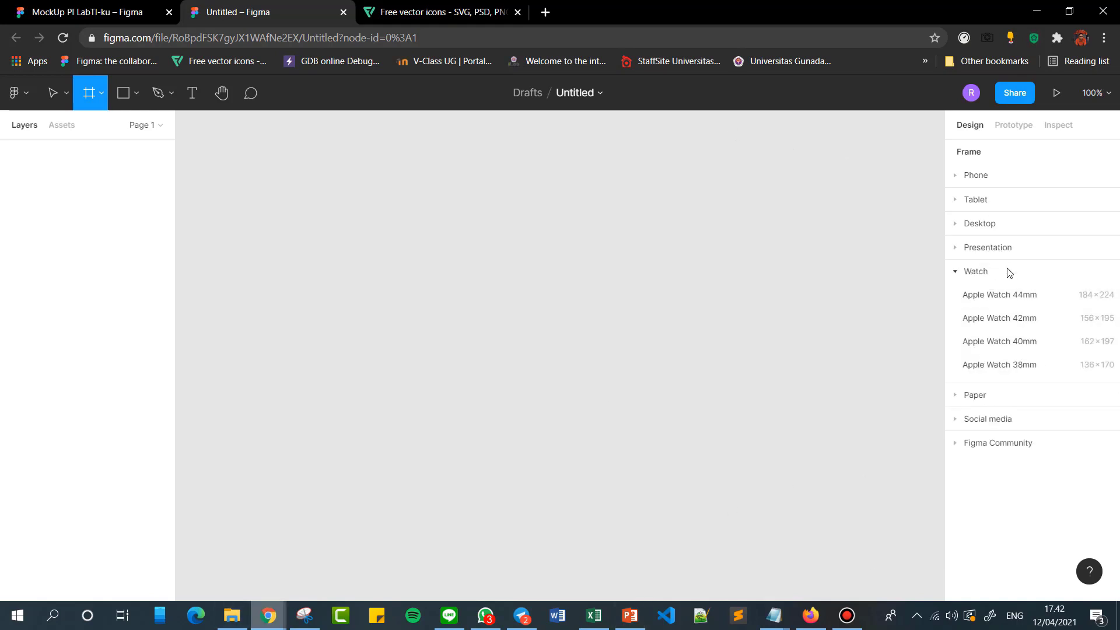
pyautogui.click(985, 394)
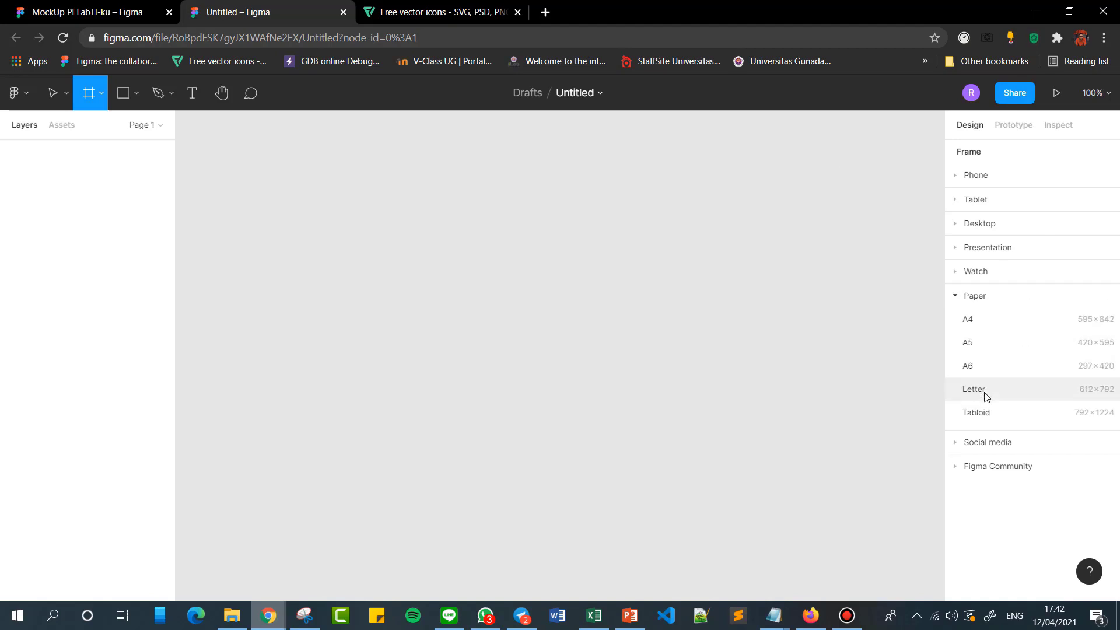
pyautogui.click(977, 297)
pyautogui.click(998, 320)
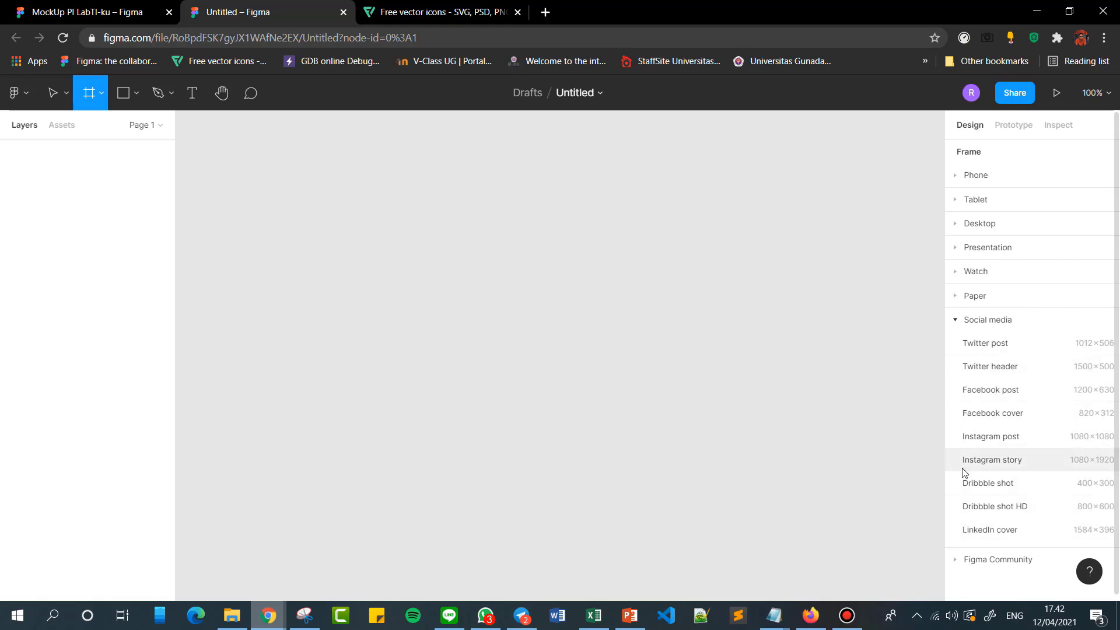
pyautogui.click(987, 320)
pyautogui.click(991, 344)
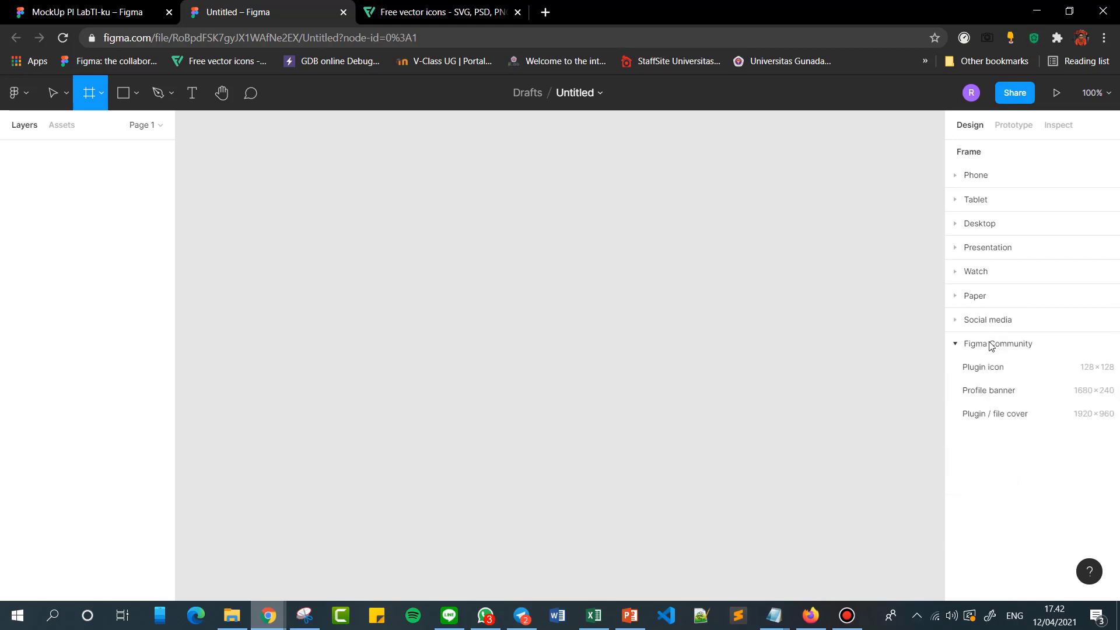
pyautogui.click(990, 344)
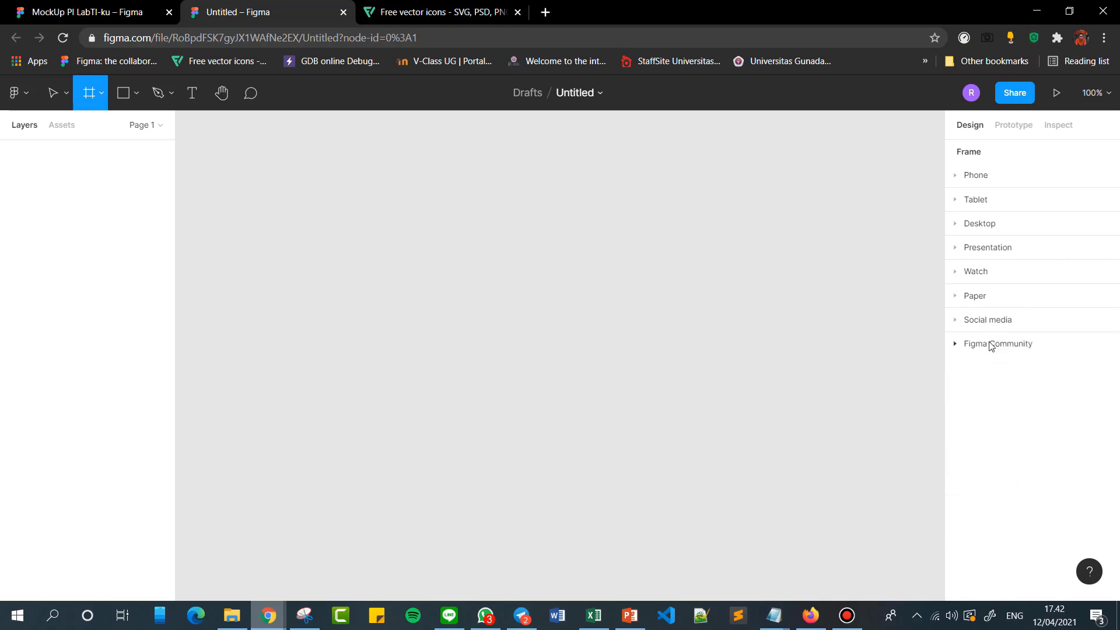
pyautogui.click(981, 185)
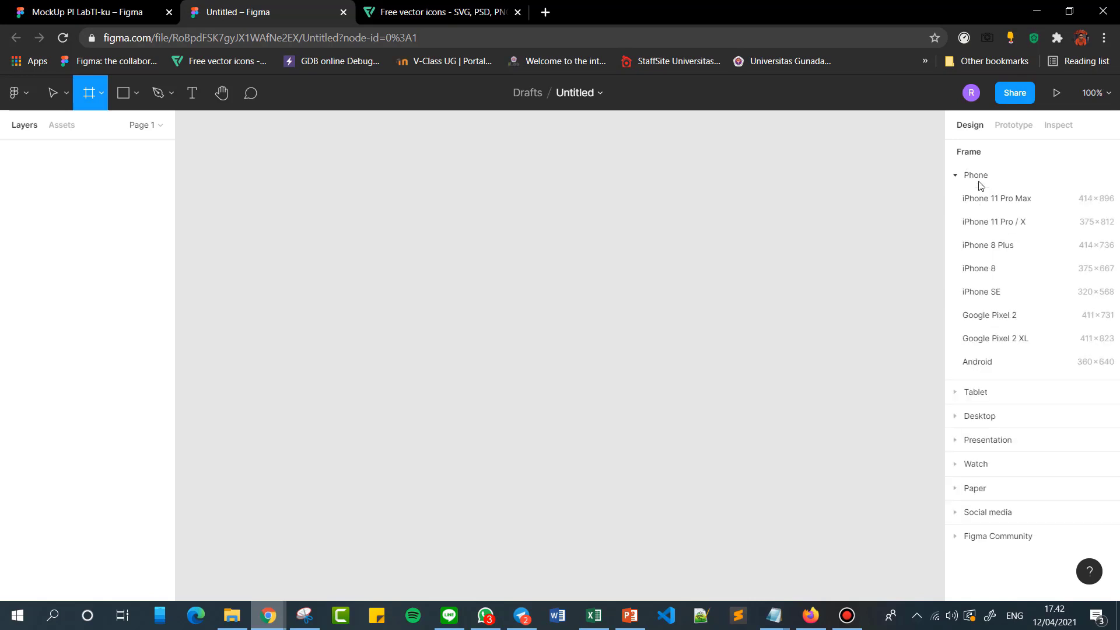
pyautogui.click(980, 184)
pyautogui.click(980, 209)
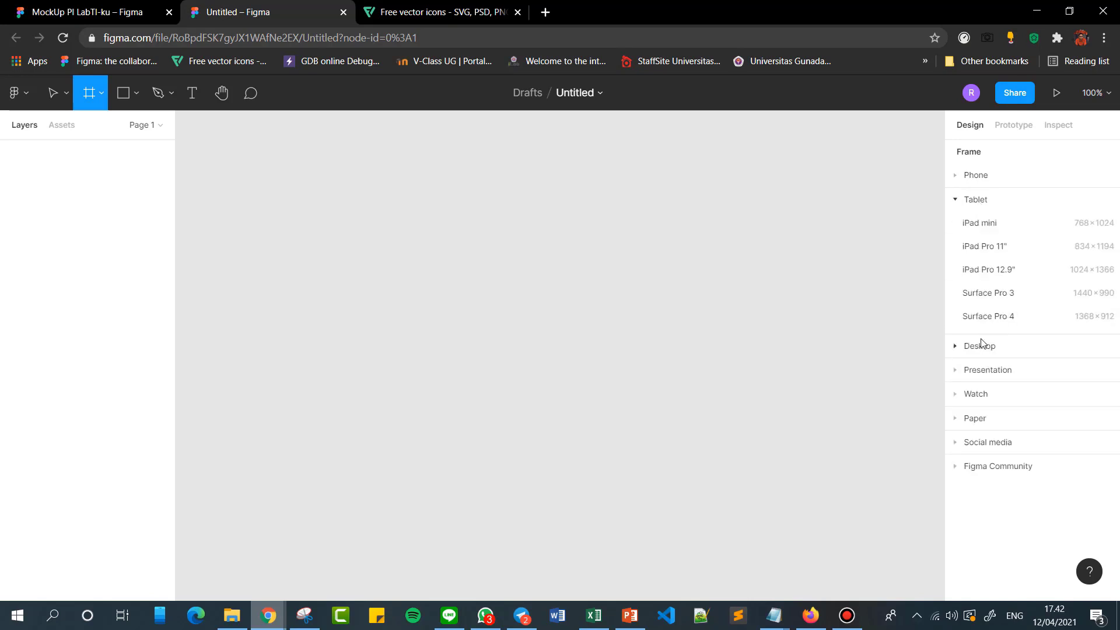
# Examine the frame preset sizes for Desktop, Presentation, Watch, Paper and Social media.
pyautogui.click(980, 344)
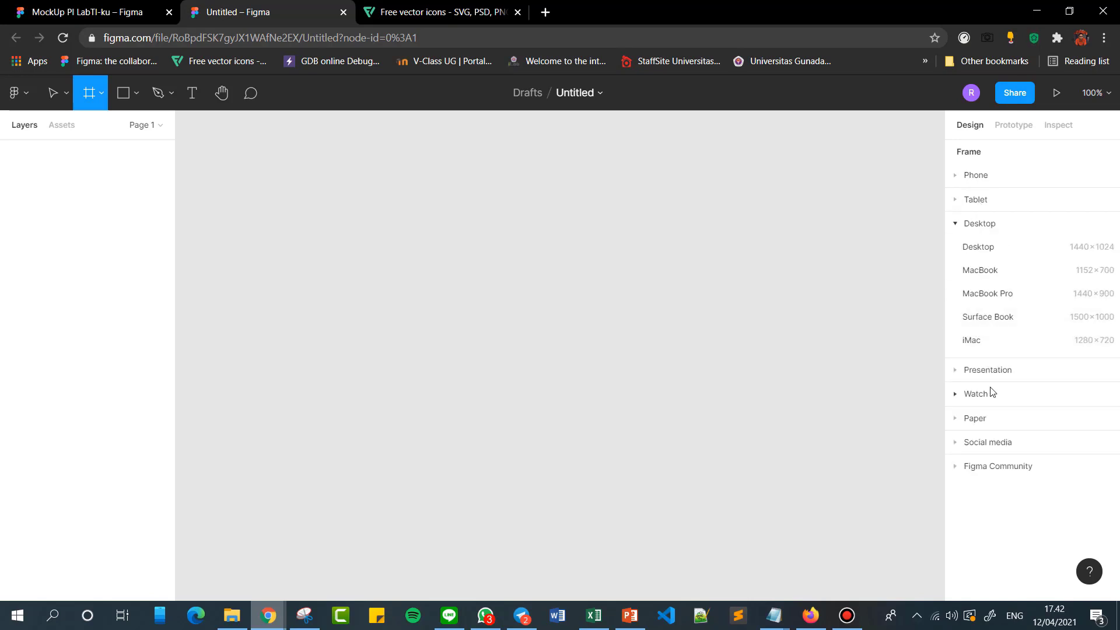
pyautogui.click(984, 371)
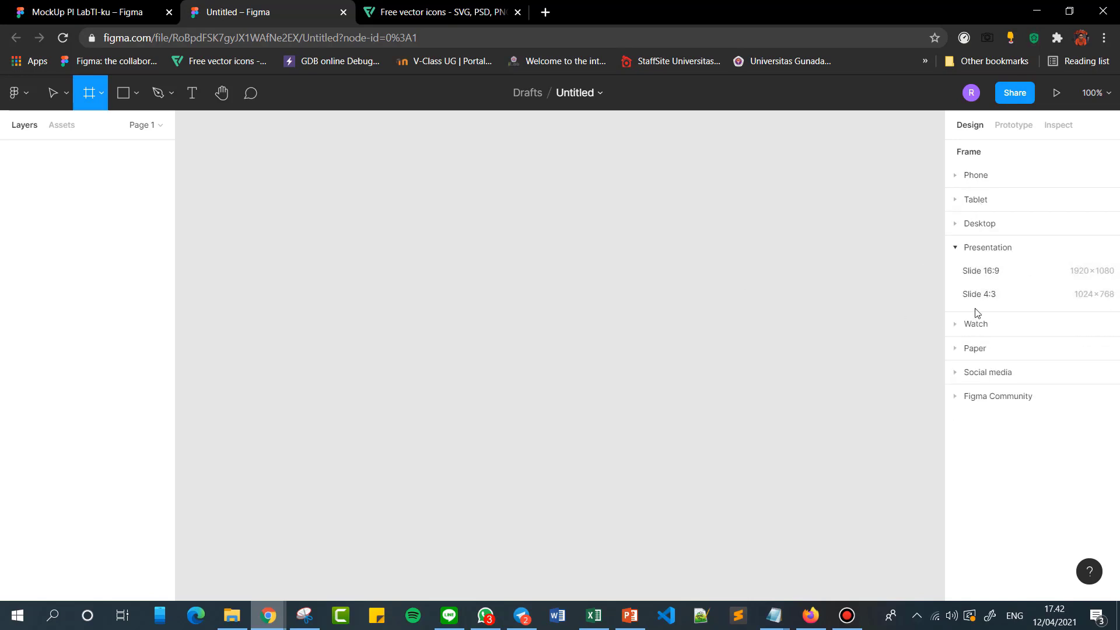
pyautogui.click(1004, 325)
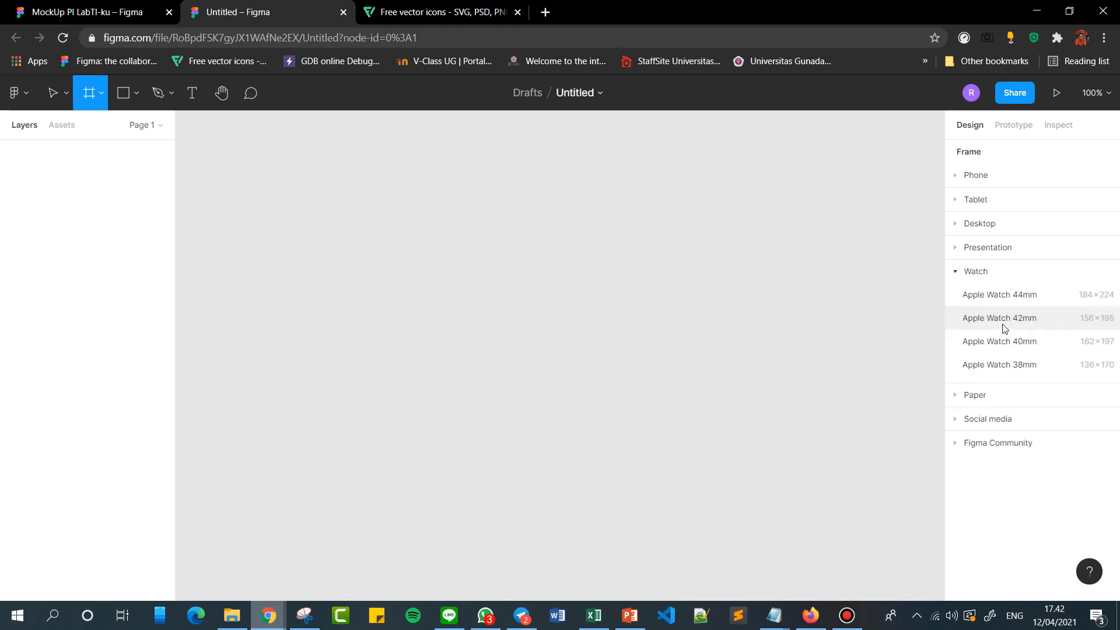
pyautogui.click(1008, 392)
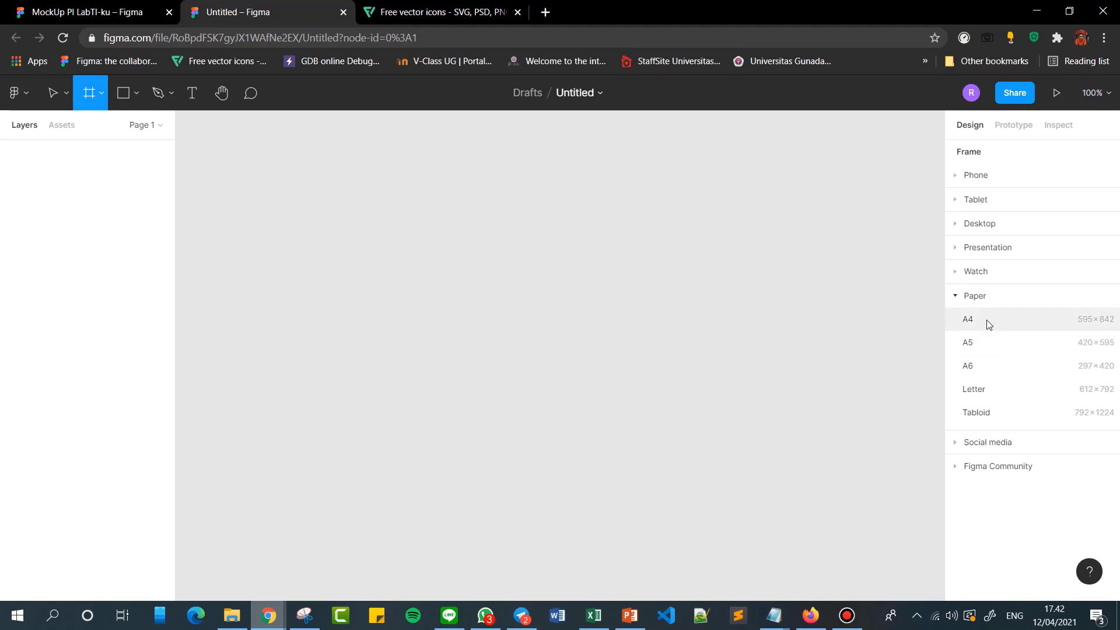
pyautogui.click(1000, 442)
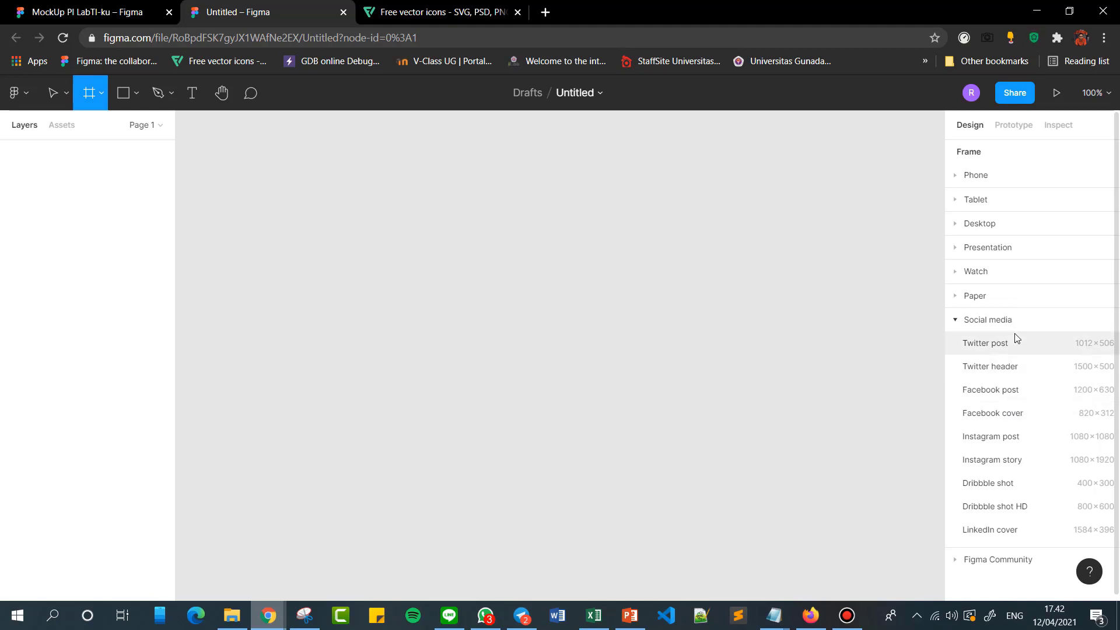
pyautogui.click(1010, 314)
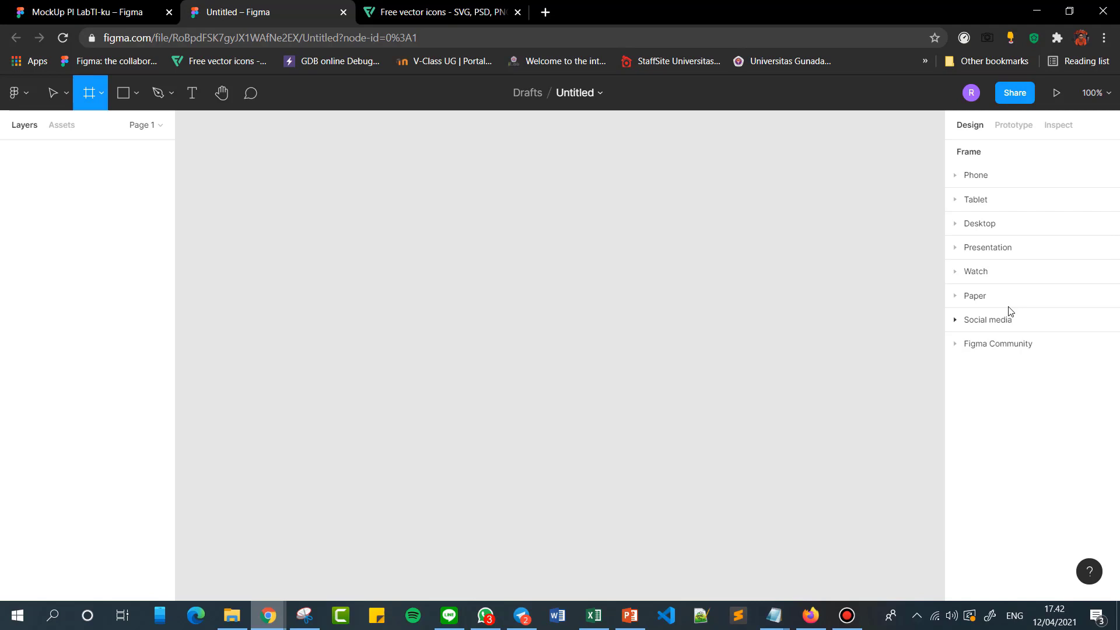
# Add a 360 × 640 Android phone preset frame to the canvas and leave it deselected.
pyautogui.click(971, 178)
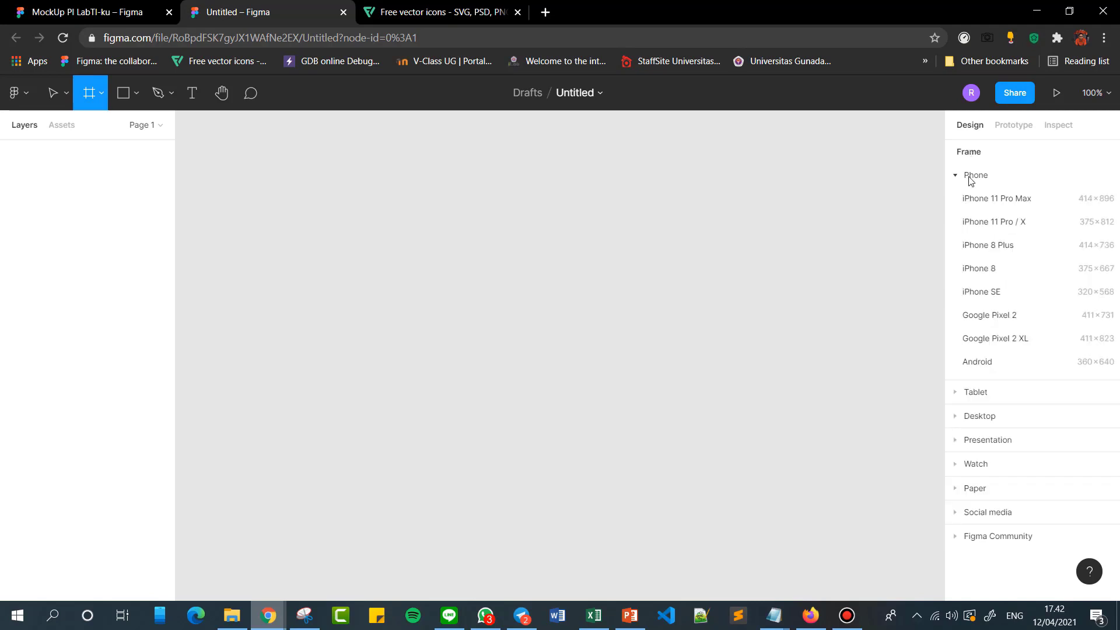
pyautogui.click(985, 362)
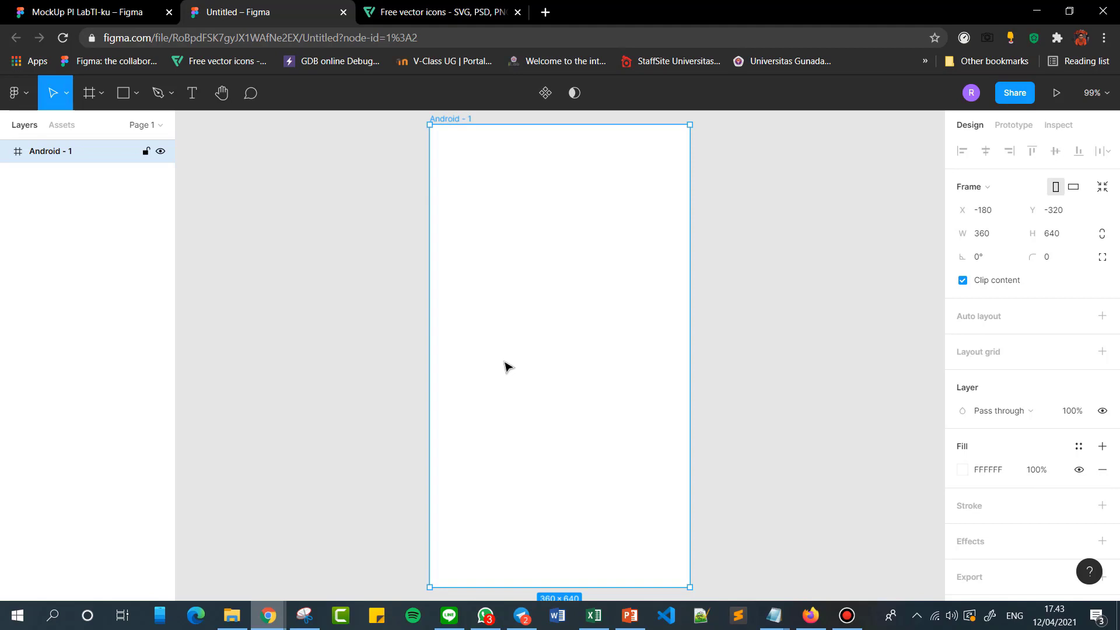
pyautogui.scroll(-1, 617, 352)
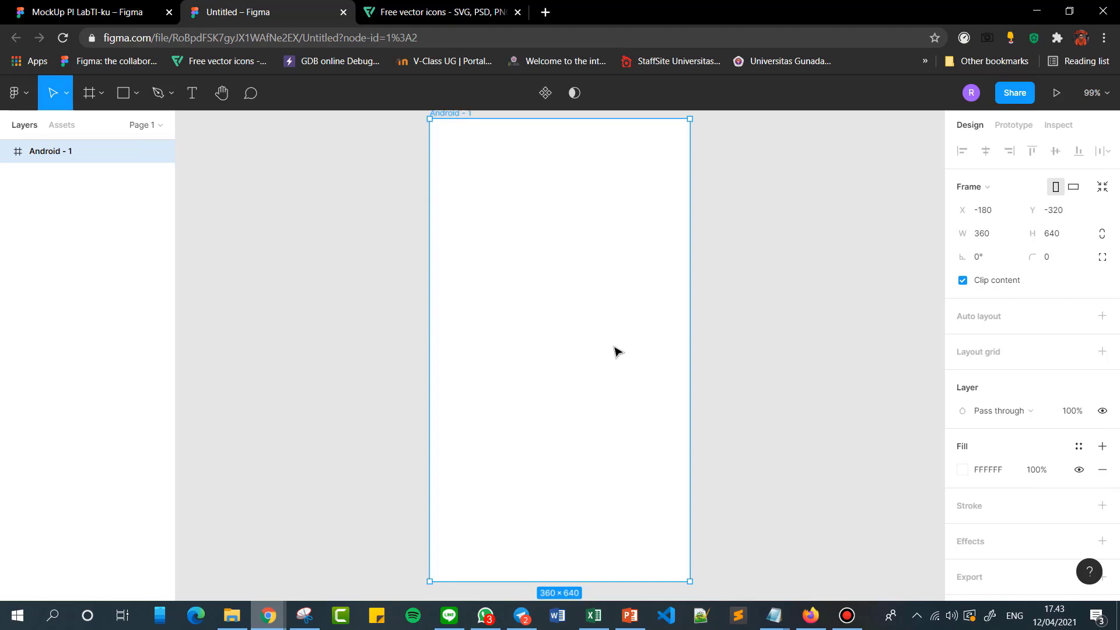
pyautogui.click(764, 334)
pyautogui.click(625, 333)
pyautogui.scroll(1, 764, 324)
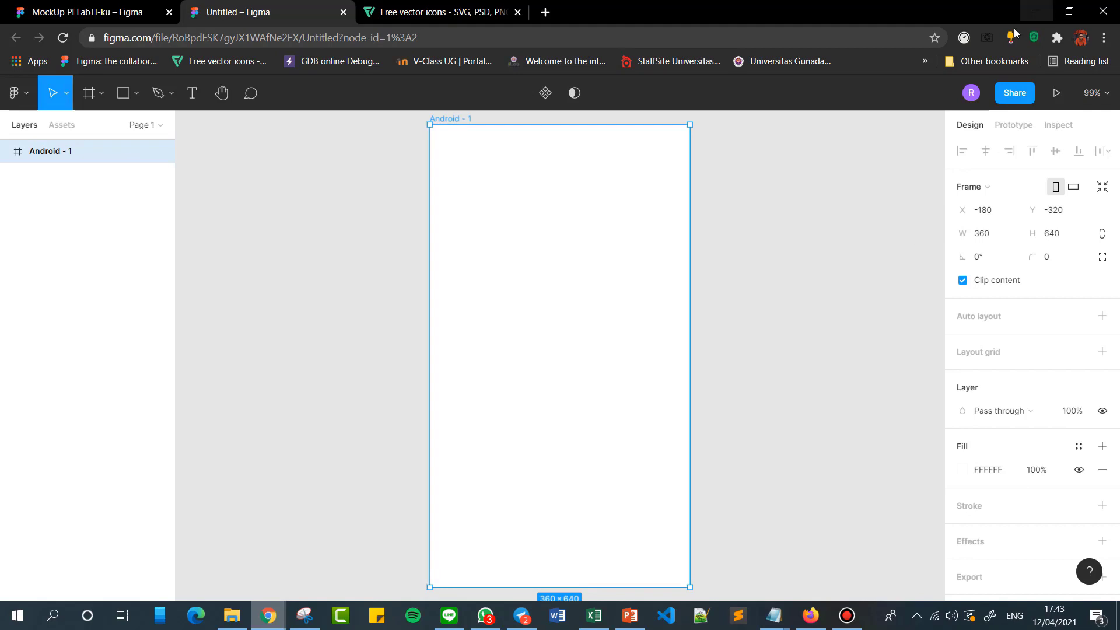
pyautogui.click(752, 223)
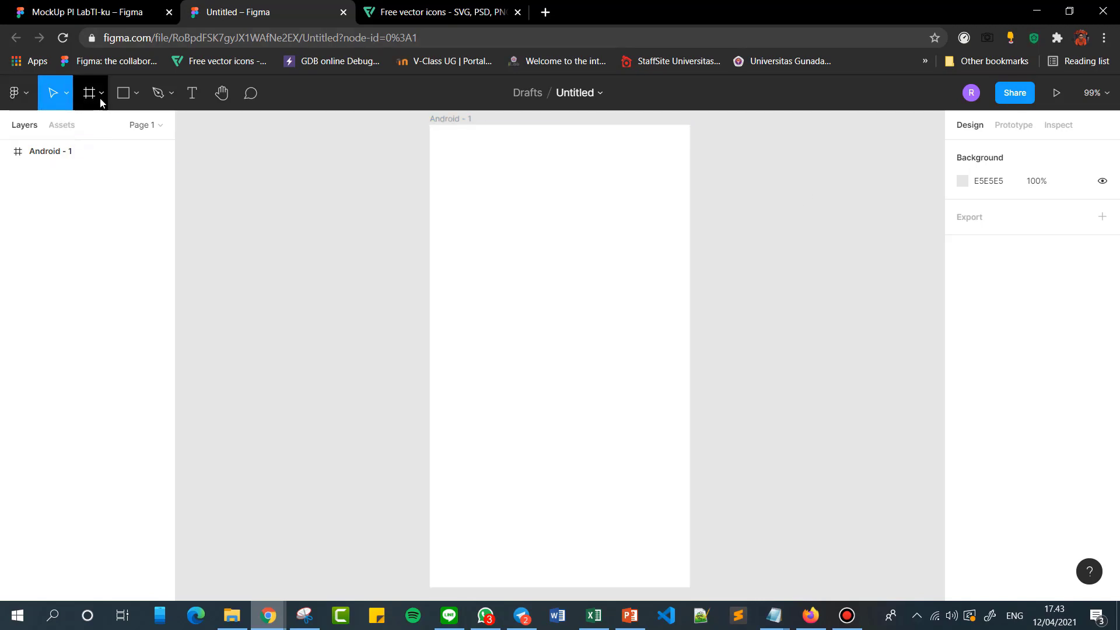
# Examine the available shape tools and delete the stray rectangle placed outside the Android frame.
pyautogui.click(123, 95)
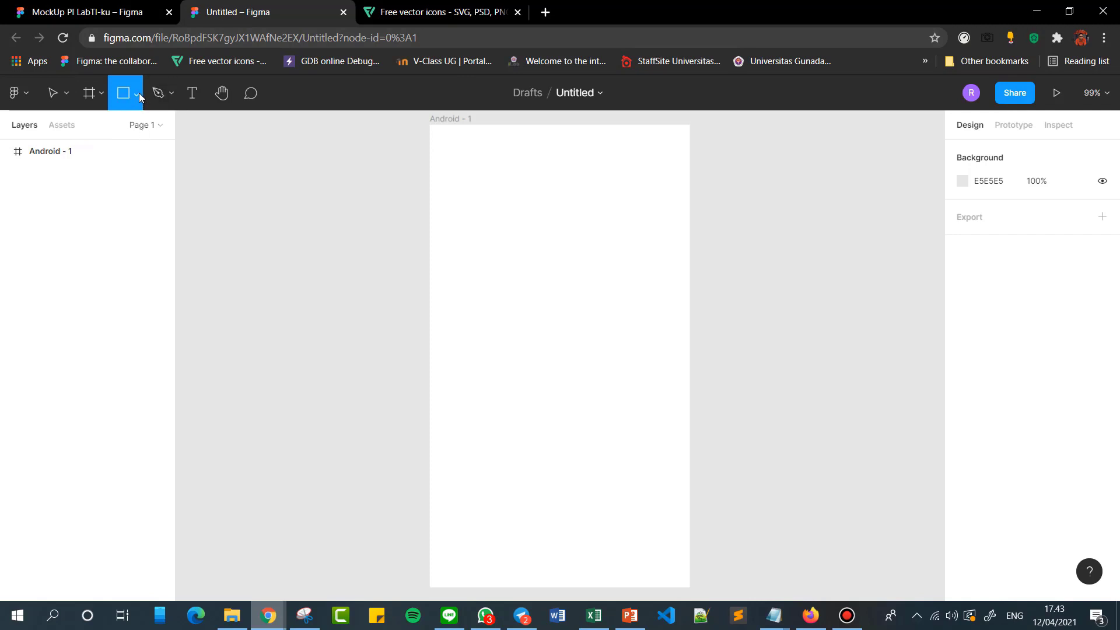
pyautogui.click(138, 94)
pyautogui.click(138, 94)
pyautogui.click(134, 95)
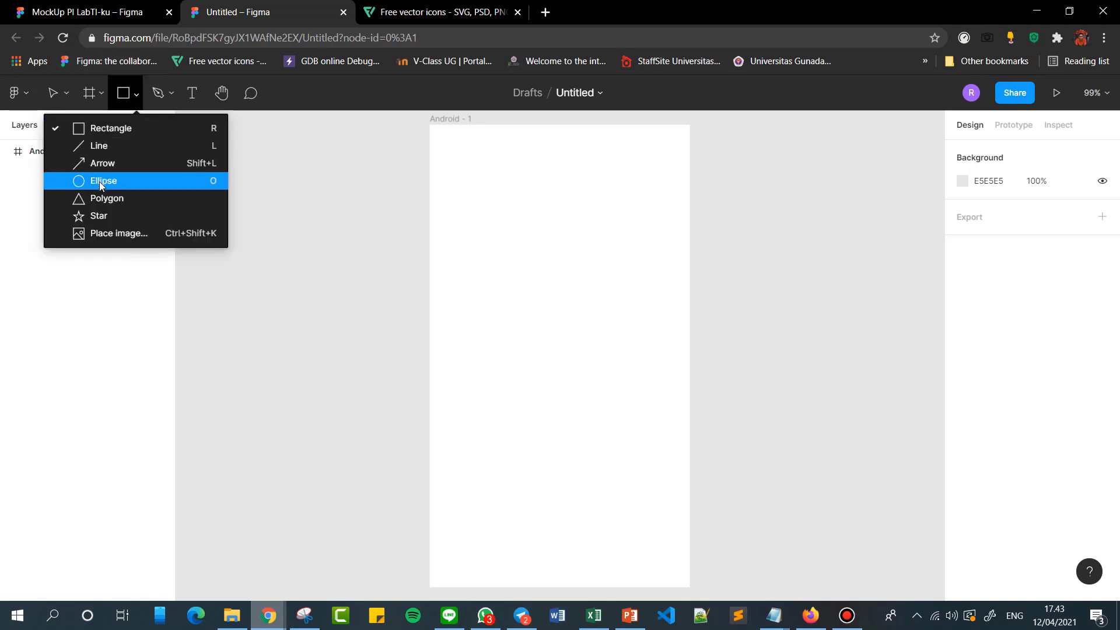
pyautogui.click(254, 127)
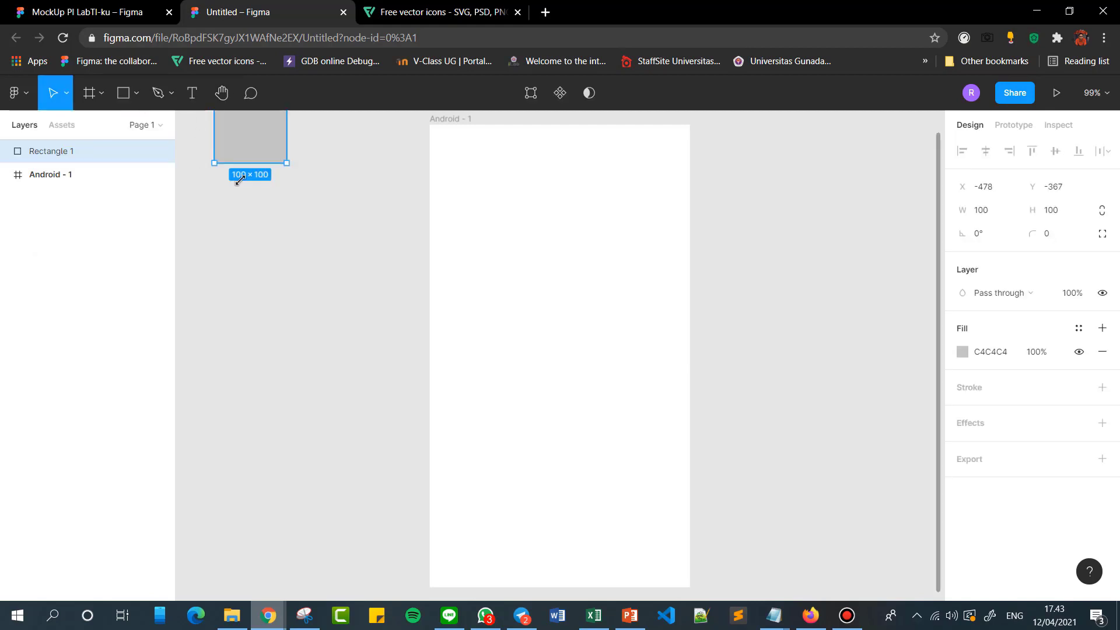
pyautogui.press('Delete')
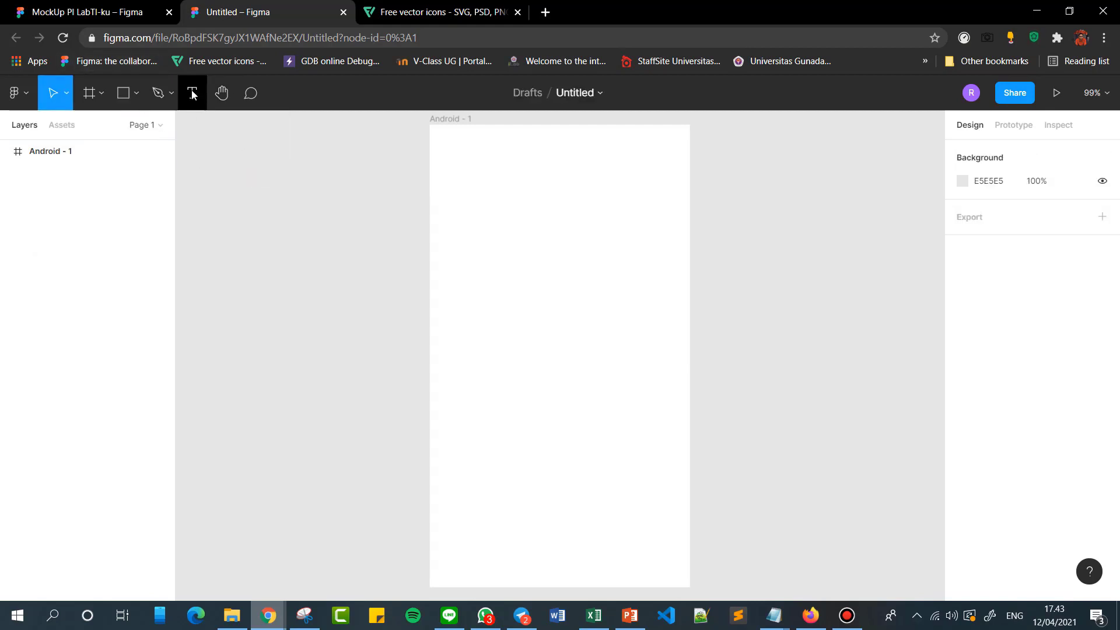
# Examine the Android frame's size properties and the list of shape tools without changing anything.
pyautogui.click(495, 290)
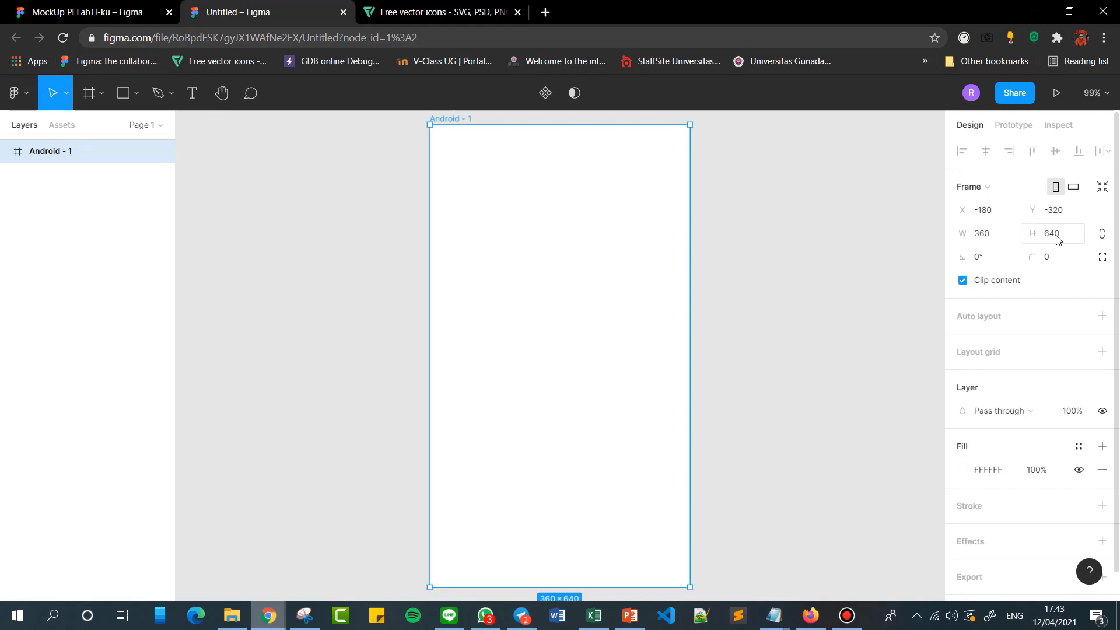
pyautogui.click(985, 240)
pyautogui.click(825, 267)
pyautogui.click(639, 256)
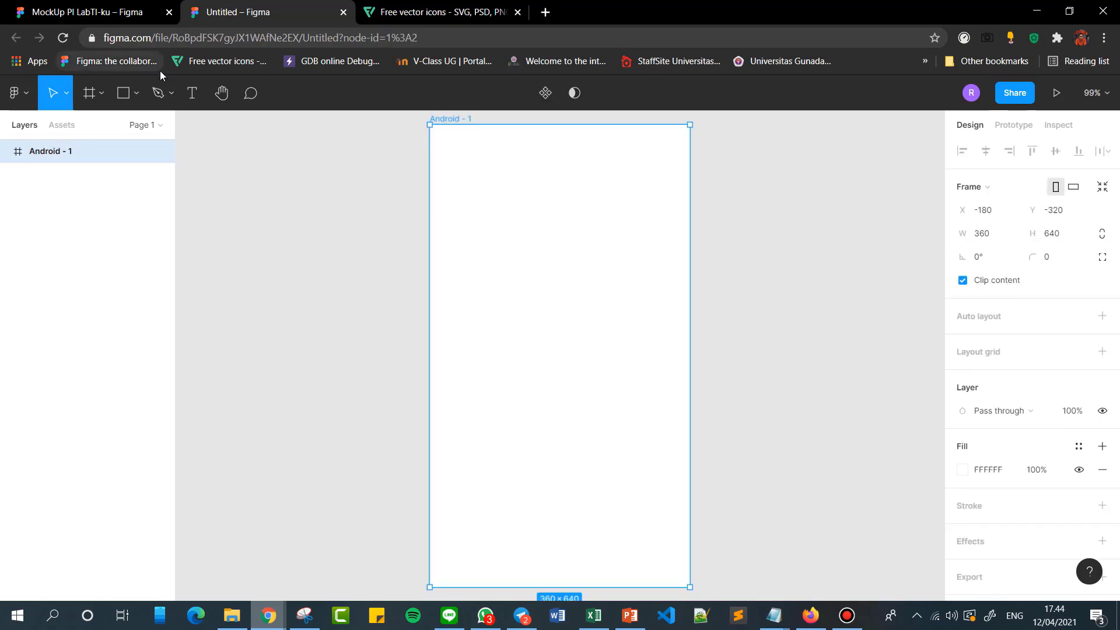
pyautogui.click(136, 95)
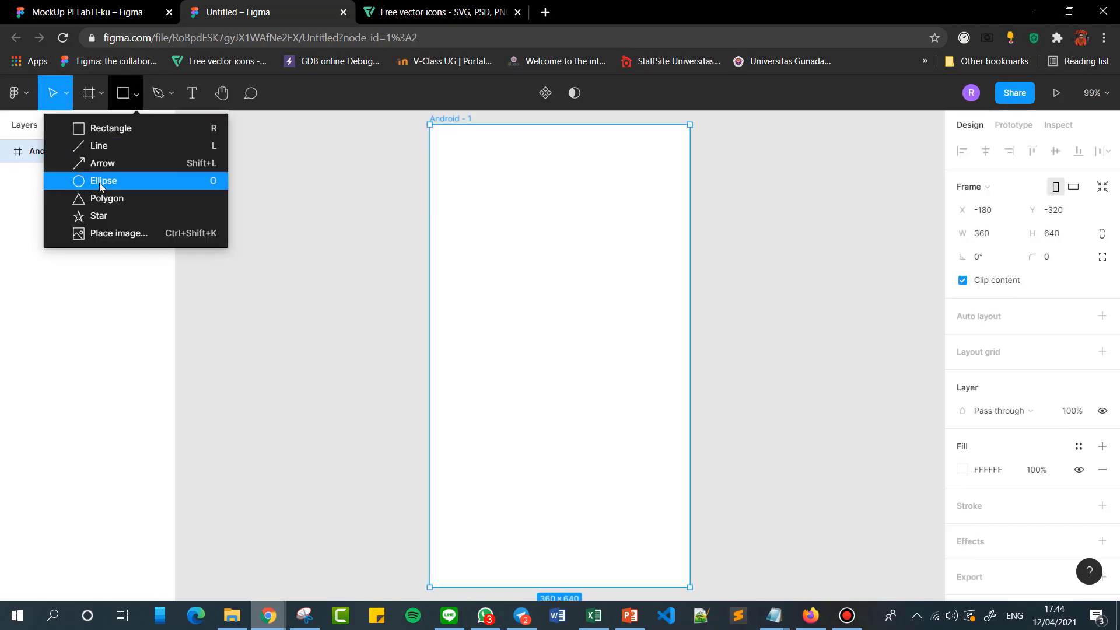
pyautogui.click(275, 168)
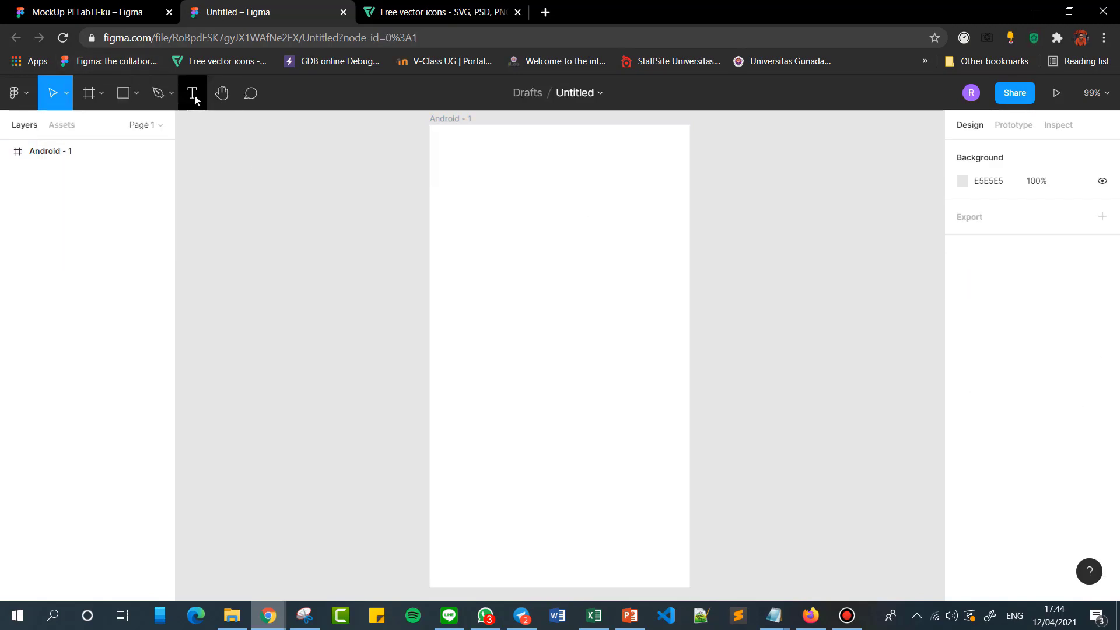
# Check the Start Home, Login and Register screens in the MockUp PI LabTI-ku file and return to the untitled file.
pyautogui.click(88, 12)
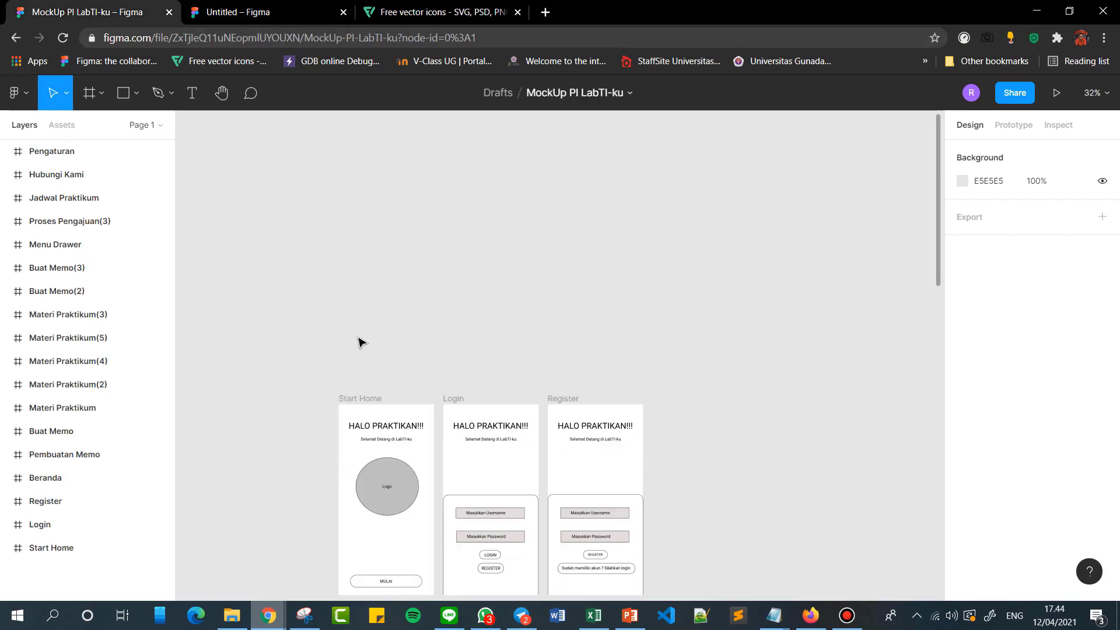
pyautogui.scroll(-3, 360, 341)
pyautogui.keyDown('ctrl'); pyautogui.scroll(1, 460, 385); pyautogui.keyUp('ctrl')
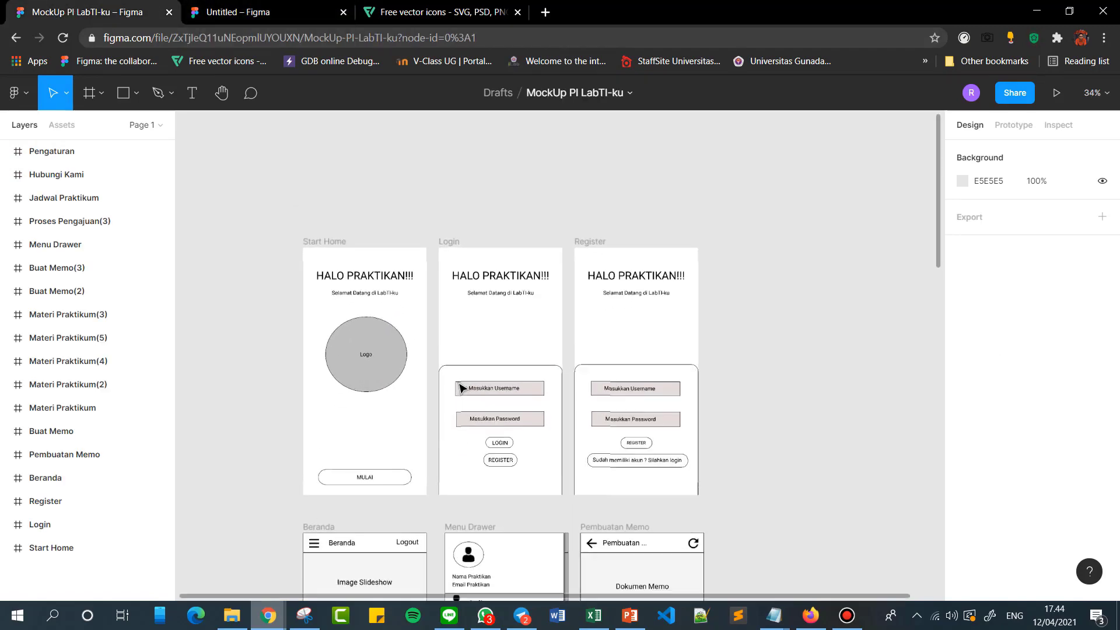
pyautogui.click(233, 12)
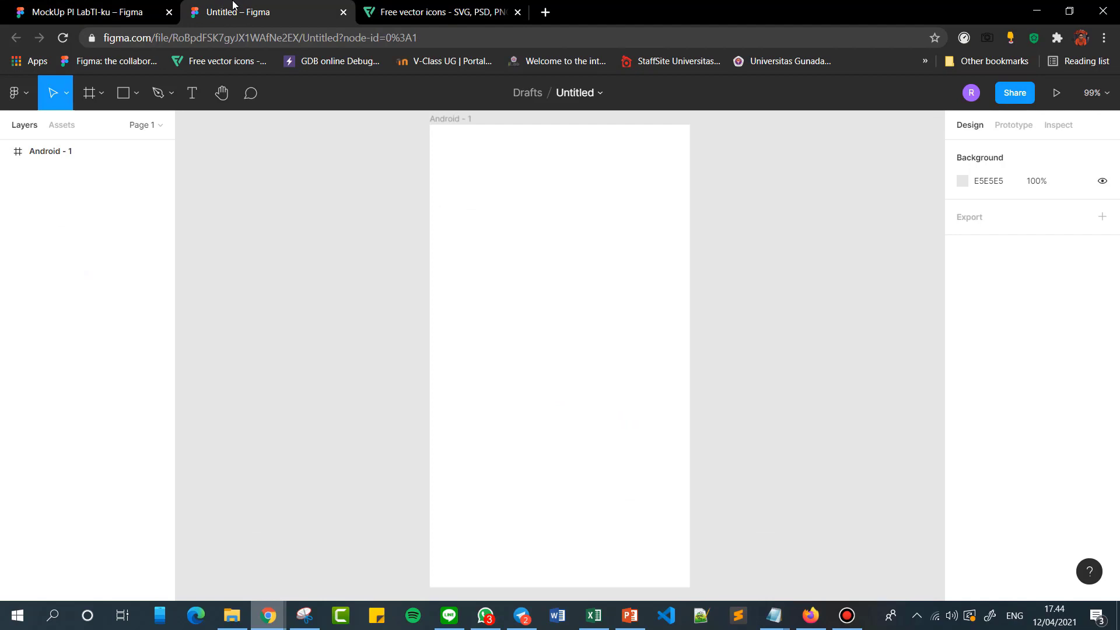
pyautogui.click(191, 93)
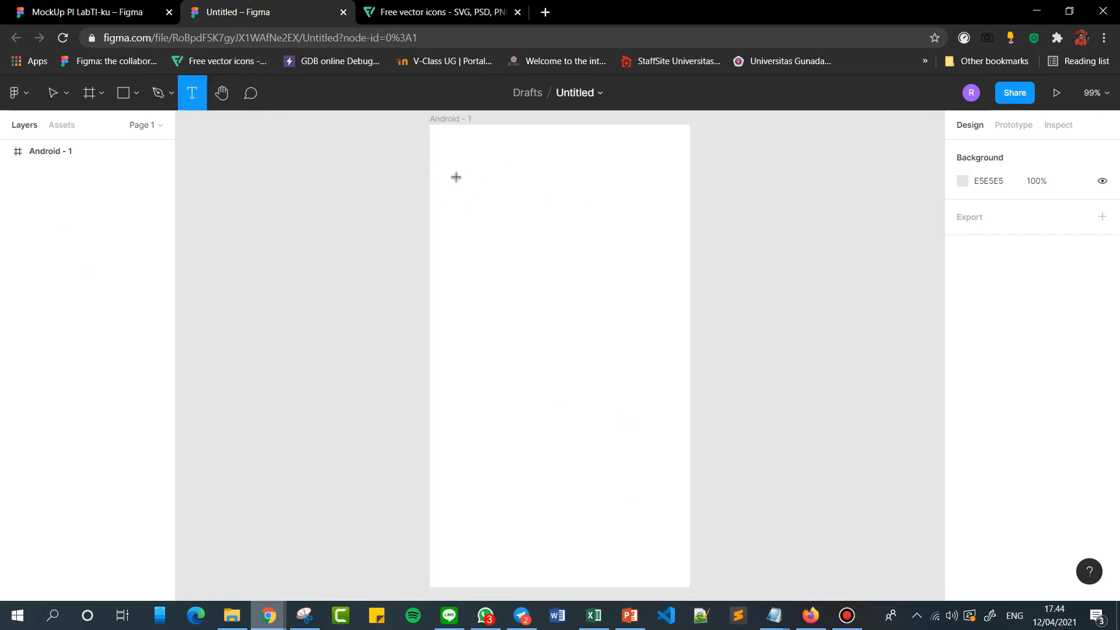
pyautogui.moveTo(456, 177); pyautogui.dragTo(666, 209)
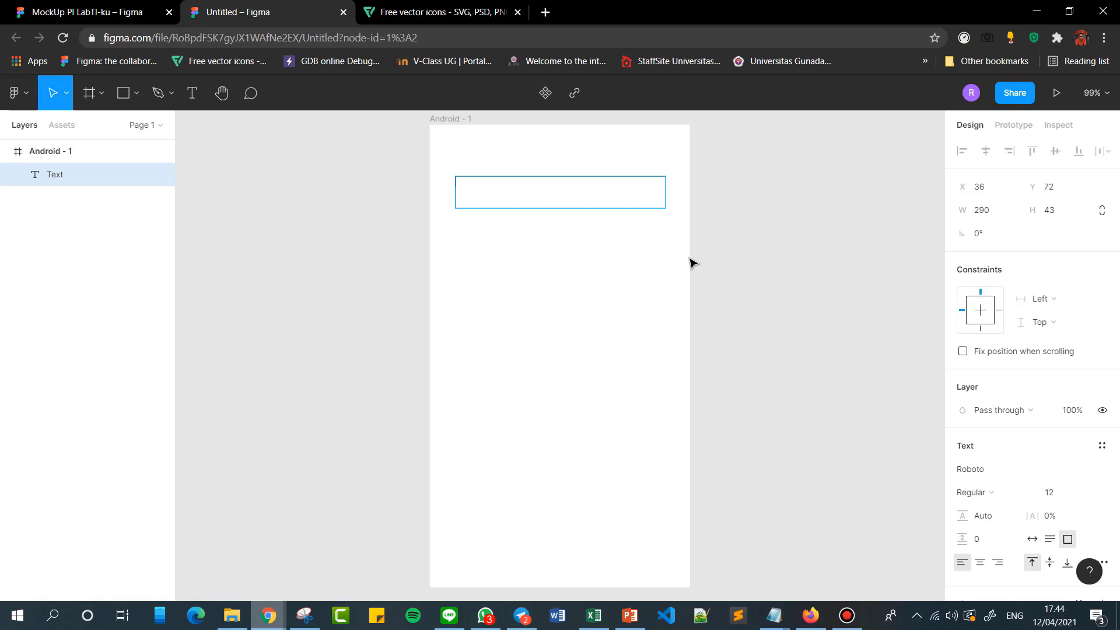
pyautogui.click(757, 243)
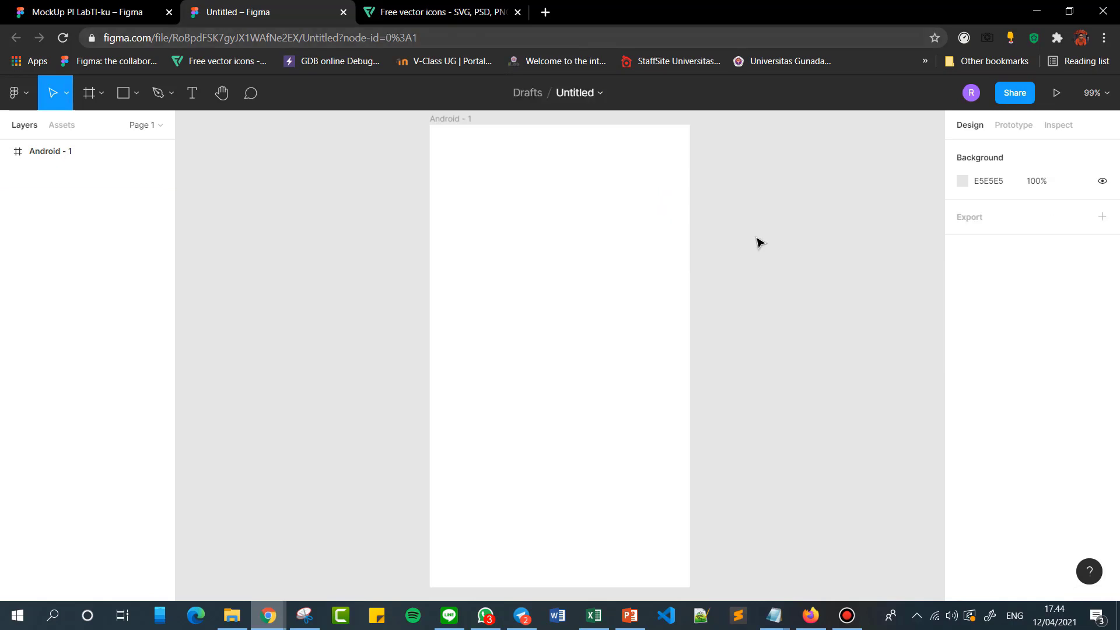
# Add a text box about 274 × 39 near the top of the Android frame reading "SELAMAT DATANG!!!".
pyautogui.click(533, 183)
pyautogui.click(194, 97)
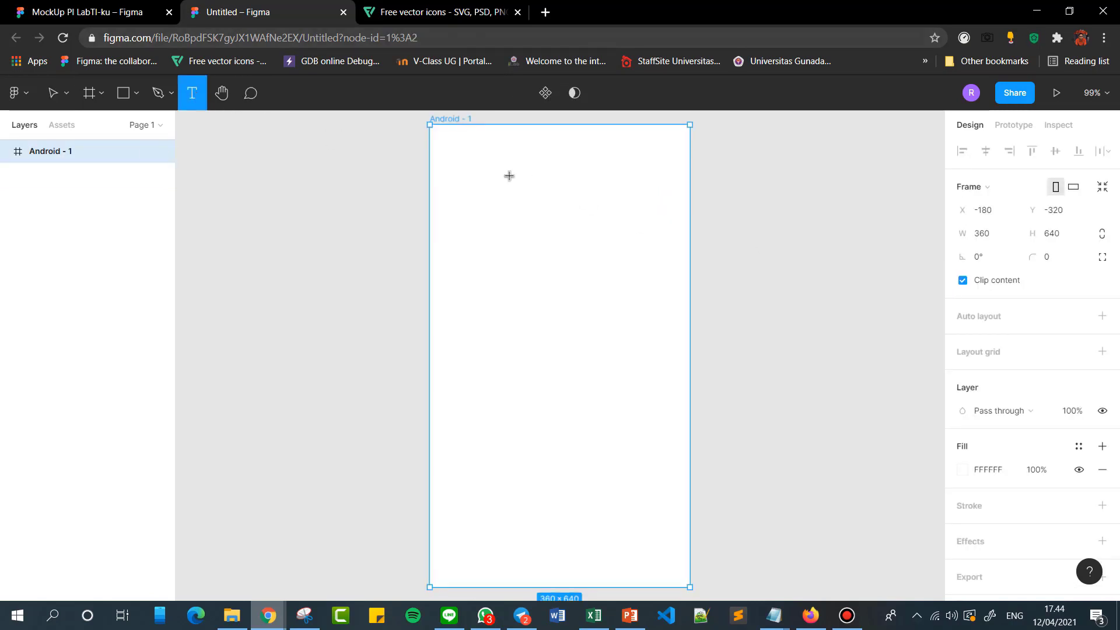
pyautogui.moveTo(459, 171); pyautogui.dragTo(658, 199)
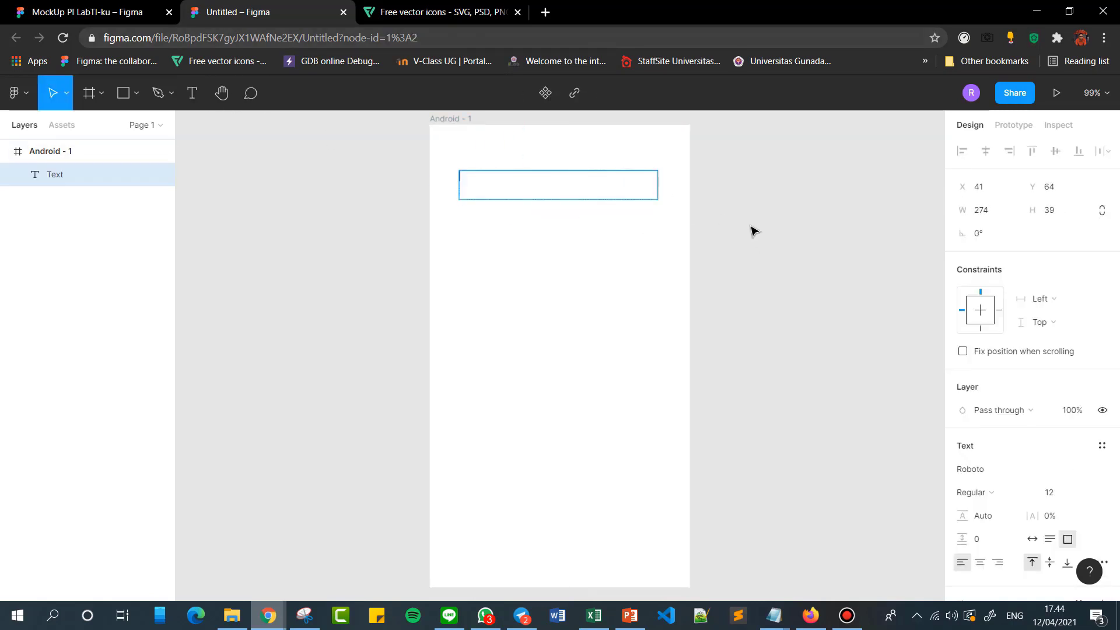
pyautogui.write('SELA')
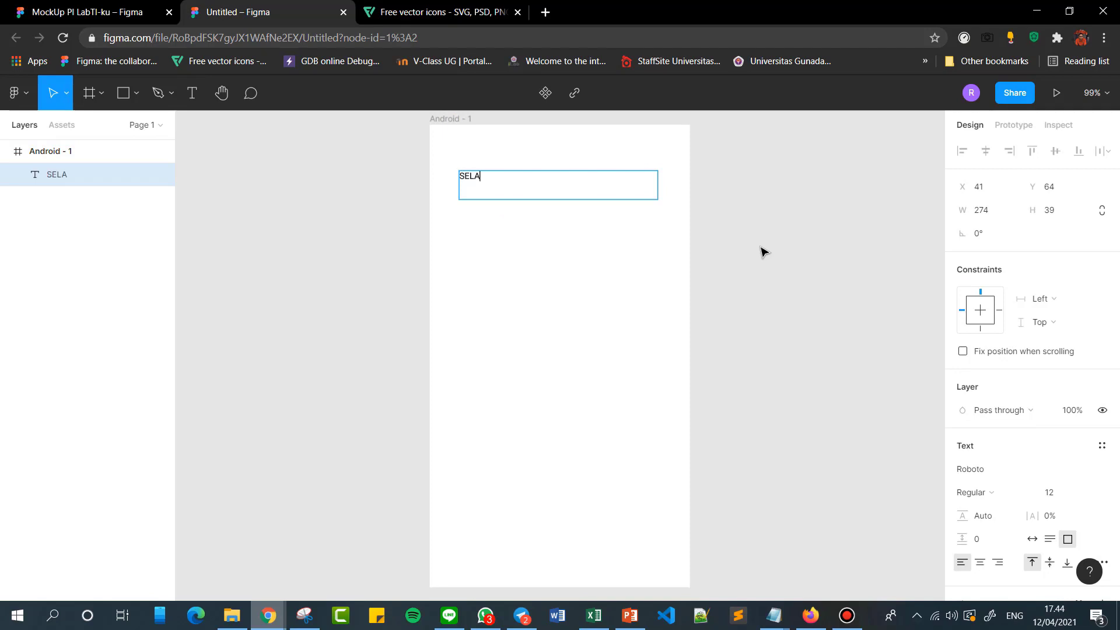
pyautogui.write(',AT,AT')
pyautogui.press('BackSpace')
pyautogui.press('BackSpace')
pyautogui.press('BackSpace')
pyautogui.write('MM')
pyautogui.press('BackSpace')
pyautogui.write('AT DATANG')
pyautogui.press('Escape')
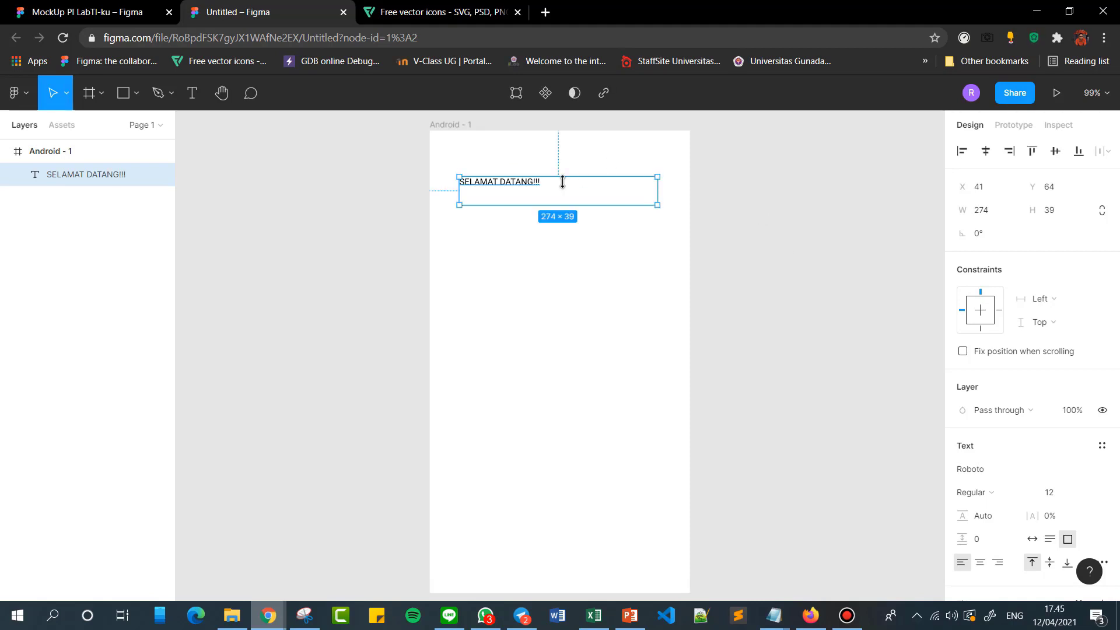
# Shrink the welcome text box to about 116 × 19 and centre it horizontally near the top of the frame.
pyautogui.click(506, 208)
pyautogui.click(502, 190)
pyautogui.moveTo(658, 206); pyautogui.dragTo(558, 195)
pyautogui.click(702, 208)
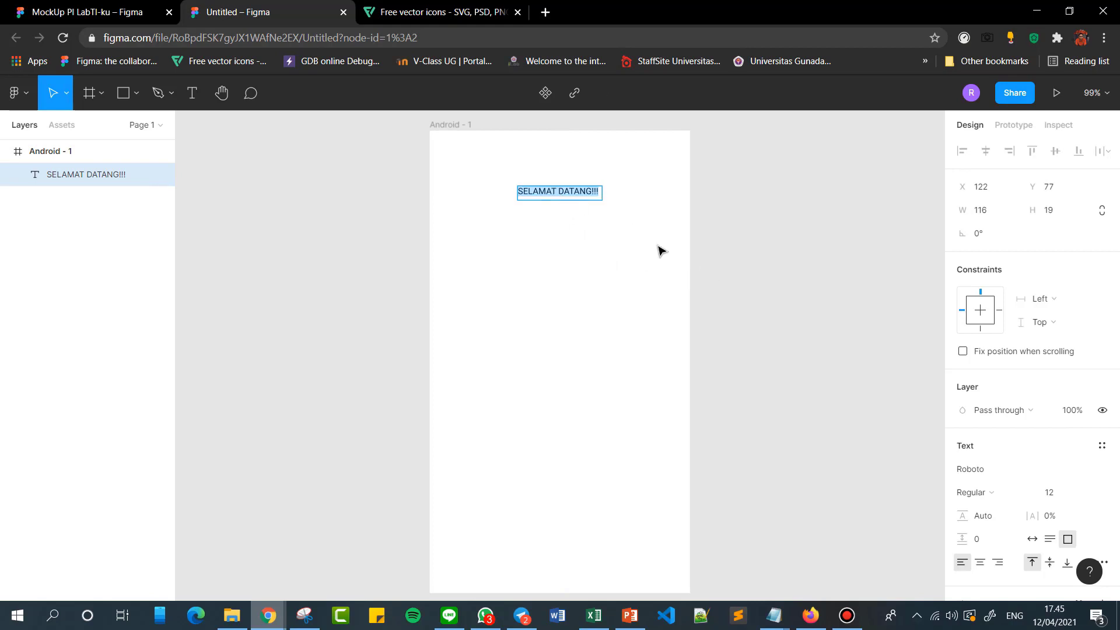
# Try font size 36 on the welcome text and settle on size 18.
pyautogui.scroll(-3, 1050, 485)
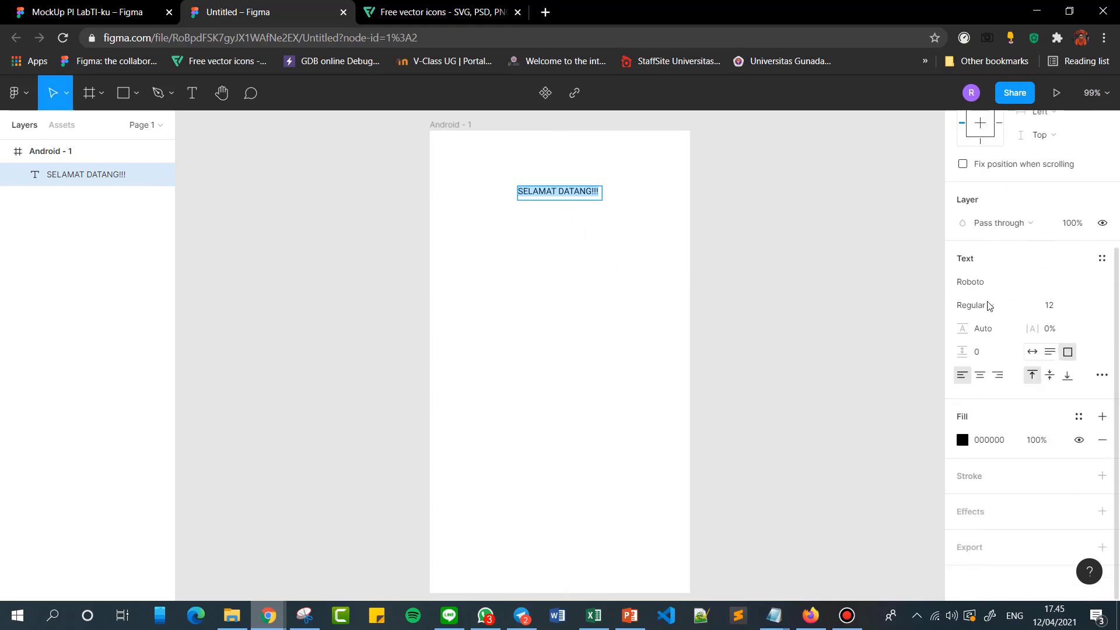
pyautogui.click(1085, 308)
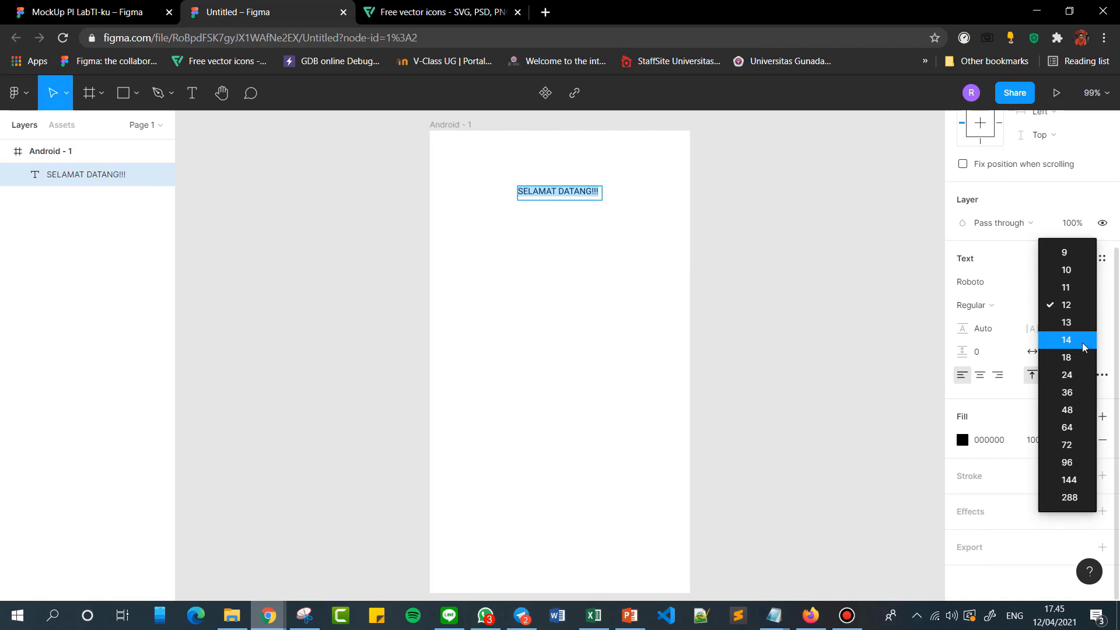
pyautogui.click(1087, 397)
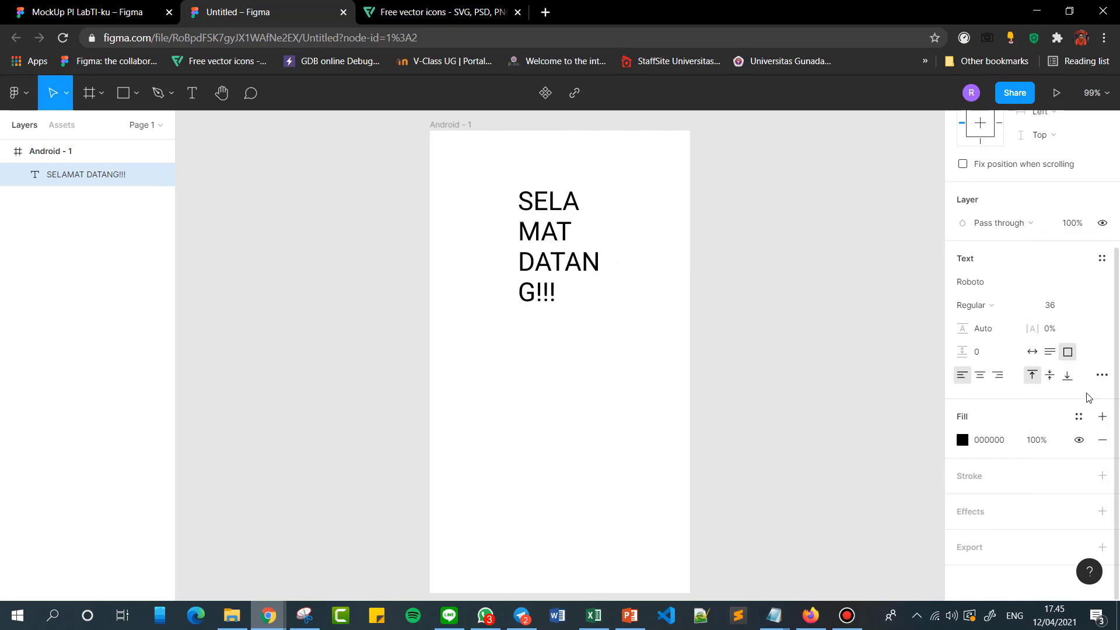
pyautogui.click(1076, 308)
pyautogui.click(1078, 272)
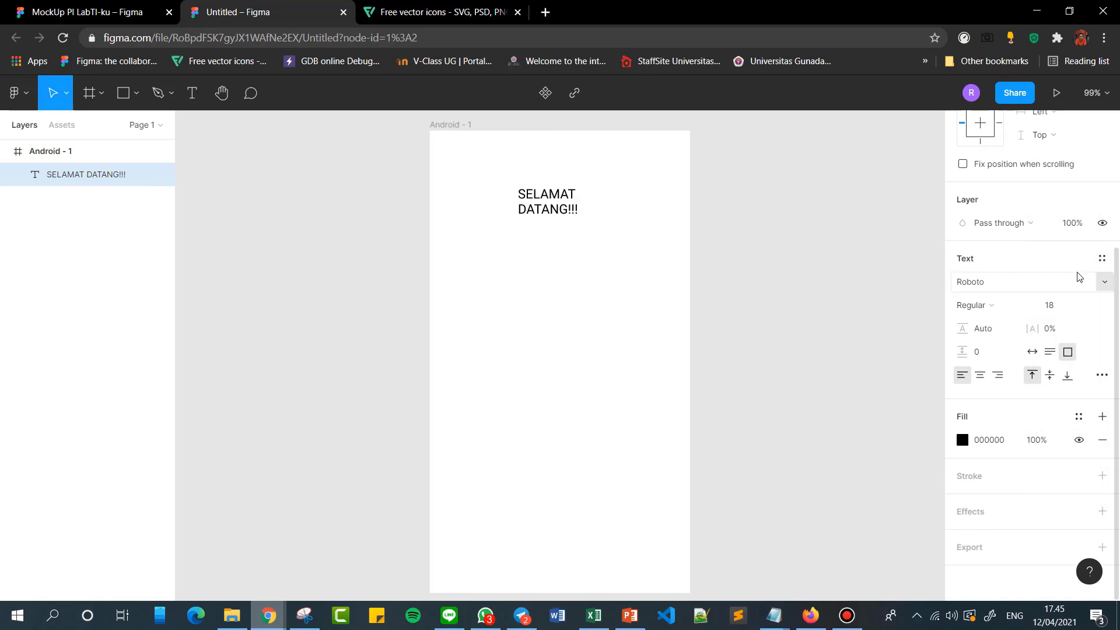
# Try font sizes 14, 13 and 12 on the welcome text and return it to 14.
pyautogui.click(1077, 305)
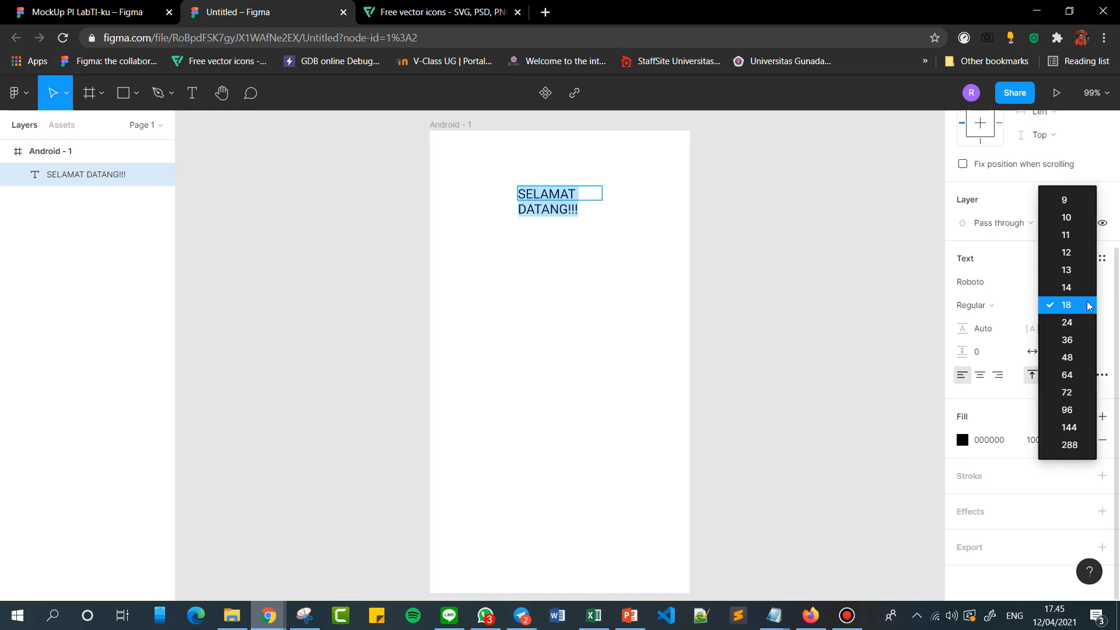
pyautogui.click(1077, 288)
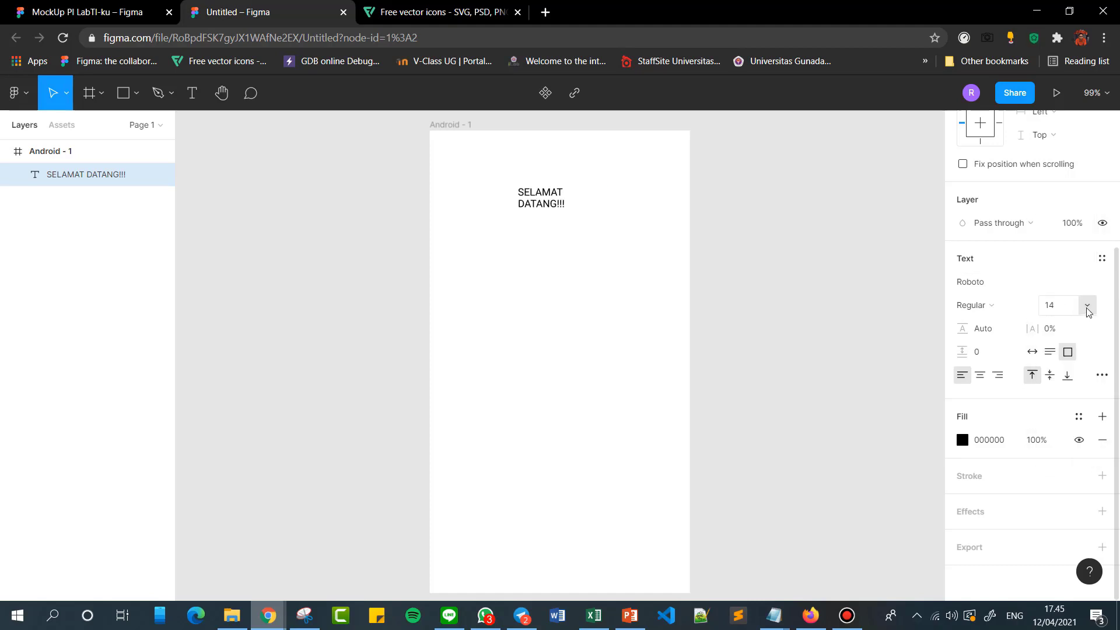
pyautogui.click(1086, 306)
pyautogui.click(1083, 287)
pyautogui.doubleClick(532, 187)
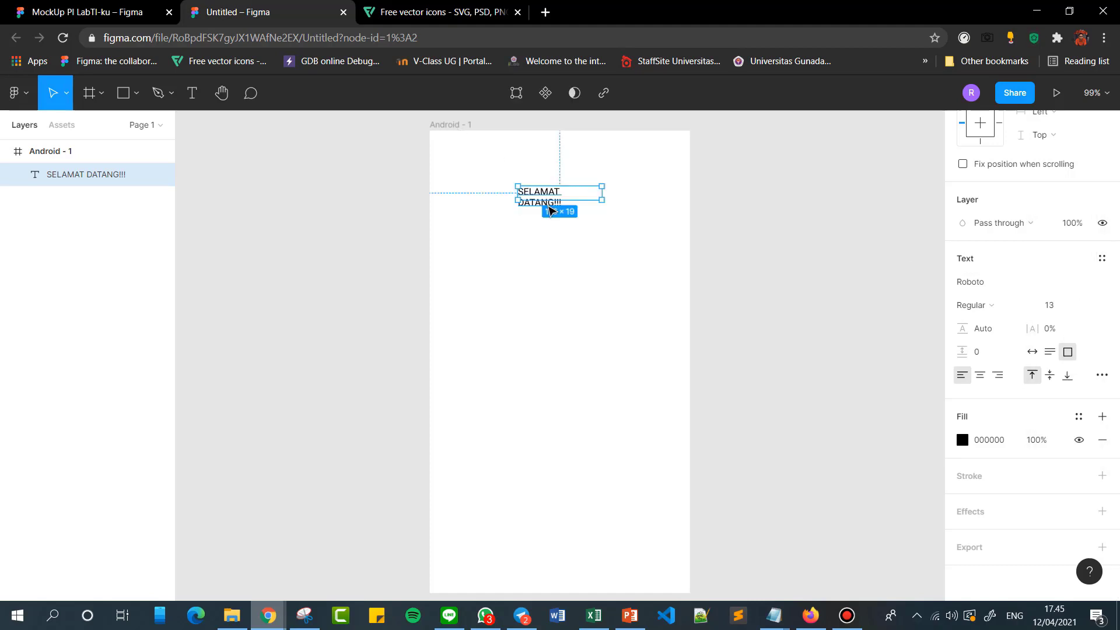
pyautogui.click(1085, 306)
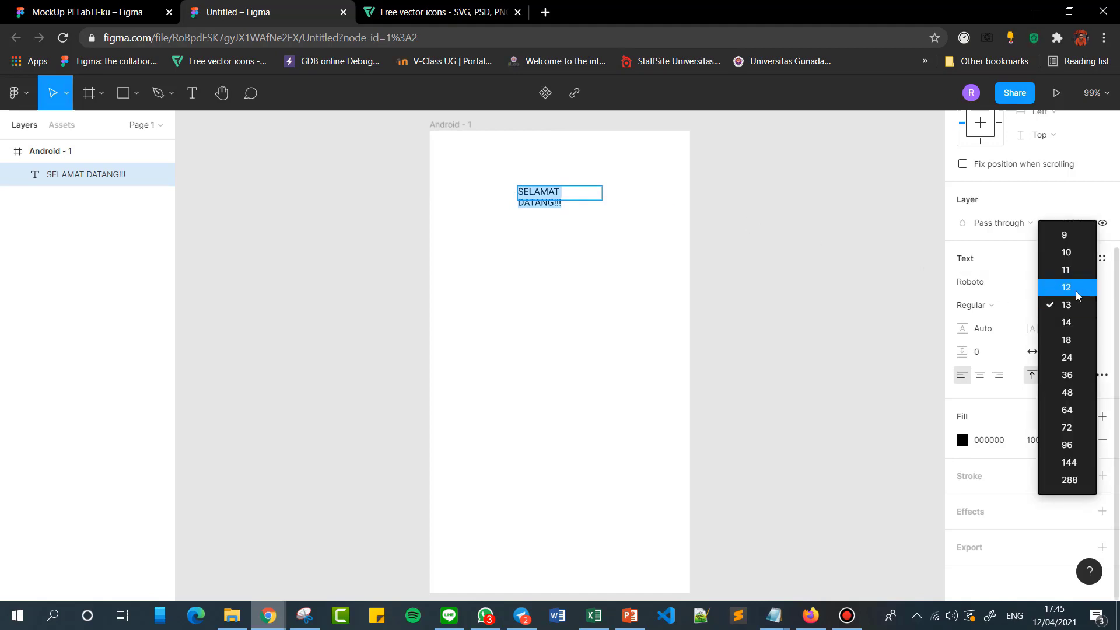
pyautogui.click(1078, 287)
pyautogui.click(1086, 308)
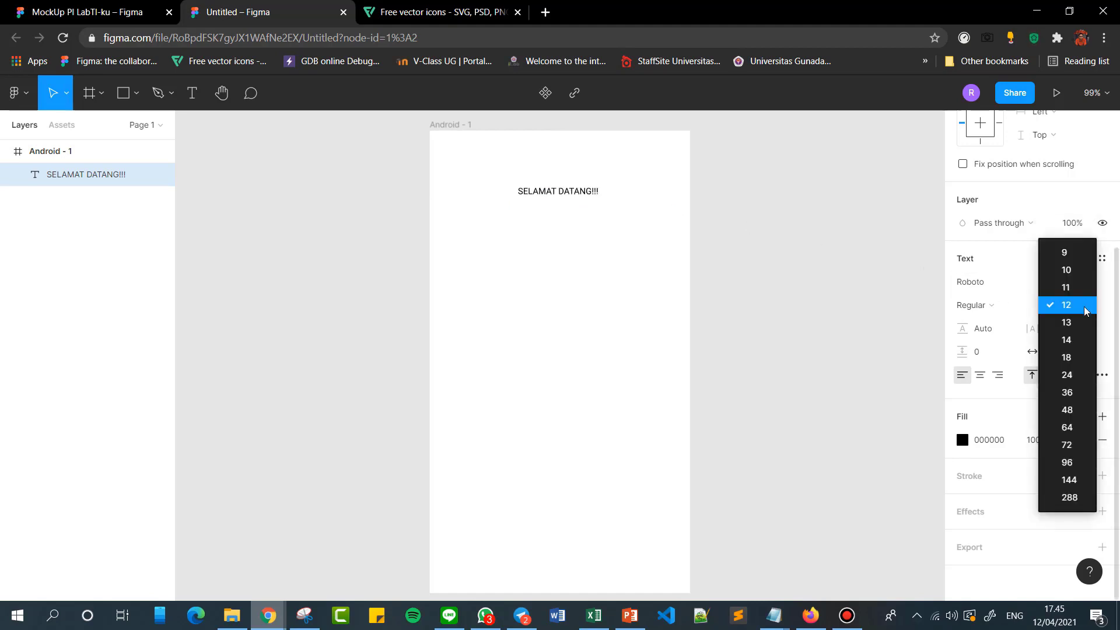
pyautogui.click(1082, 339)
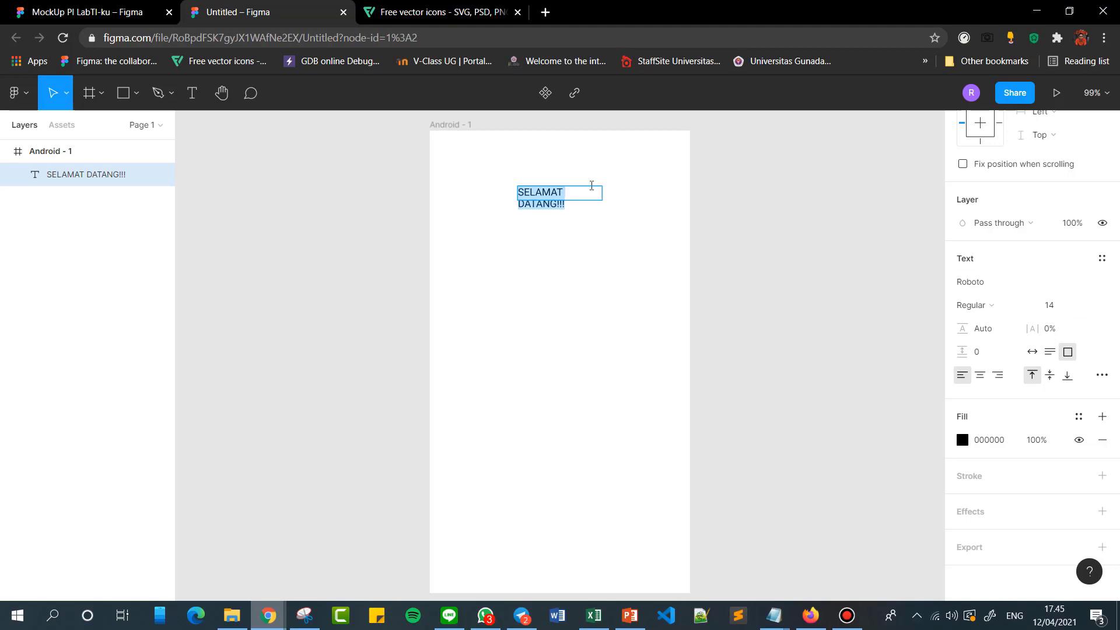
pyautogui.click(558, 202)
pyautogui.click(567, 213)
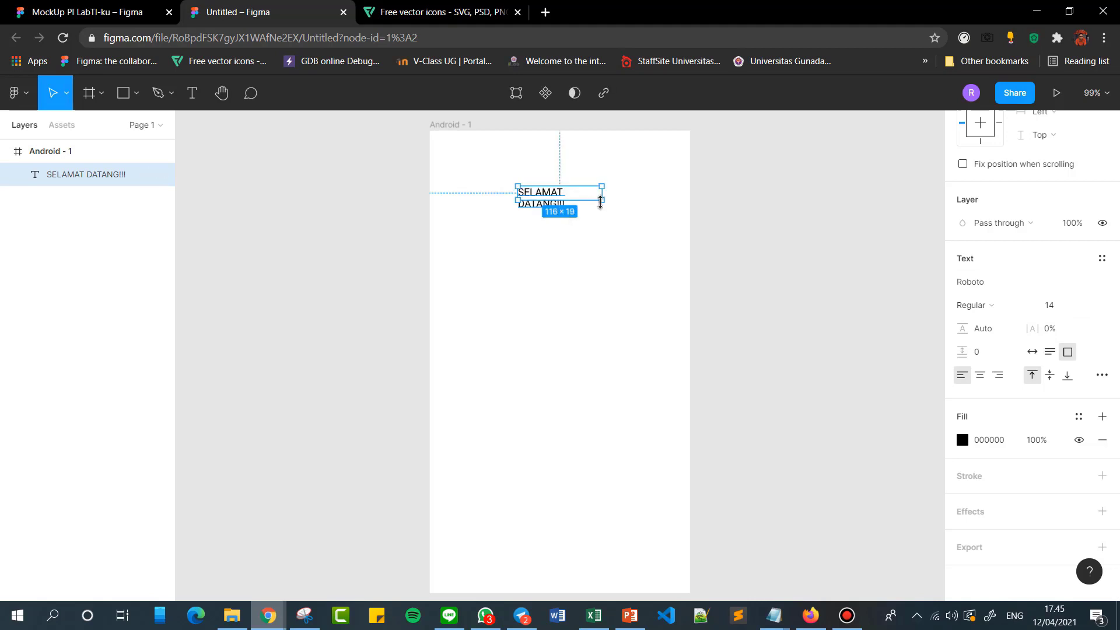
# Try font size 36 on the welcome text and widen its box to about 395 × 42.
pyautogui.moveTo(603, 201); pyautogui.dragTo(640, 207)
pyautogui.doubleClick(581, 200)
pyautogui.click(1091, 306)
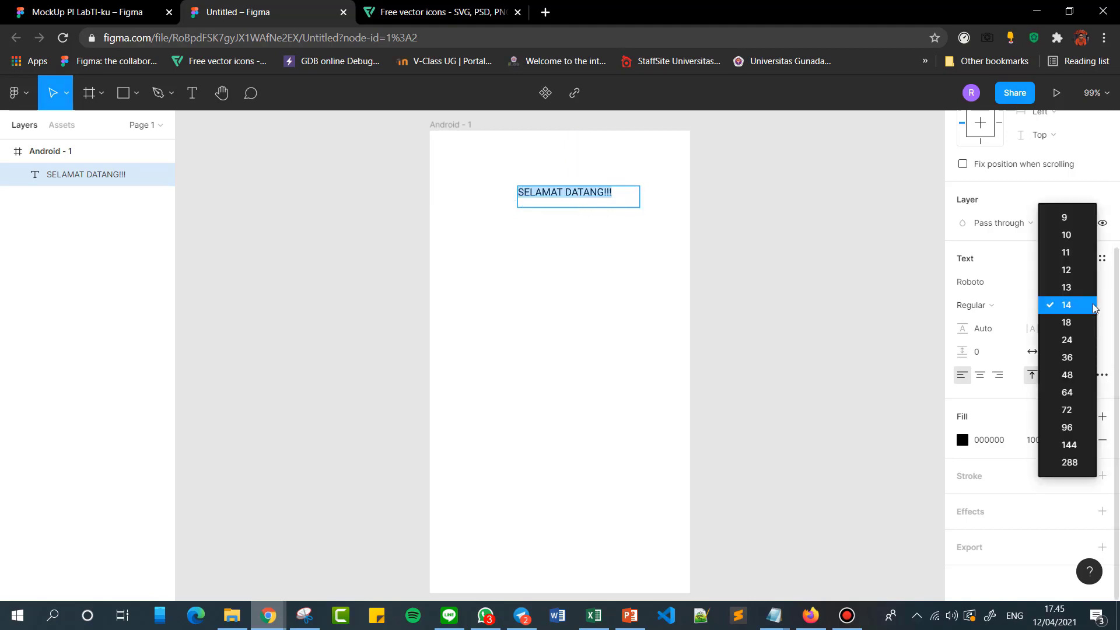
pyautogui.click(1082, 358)
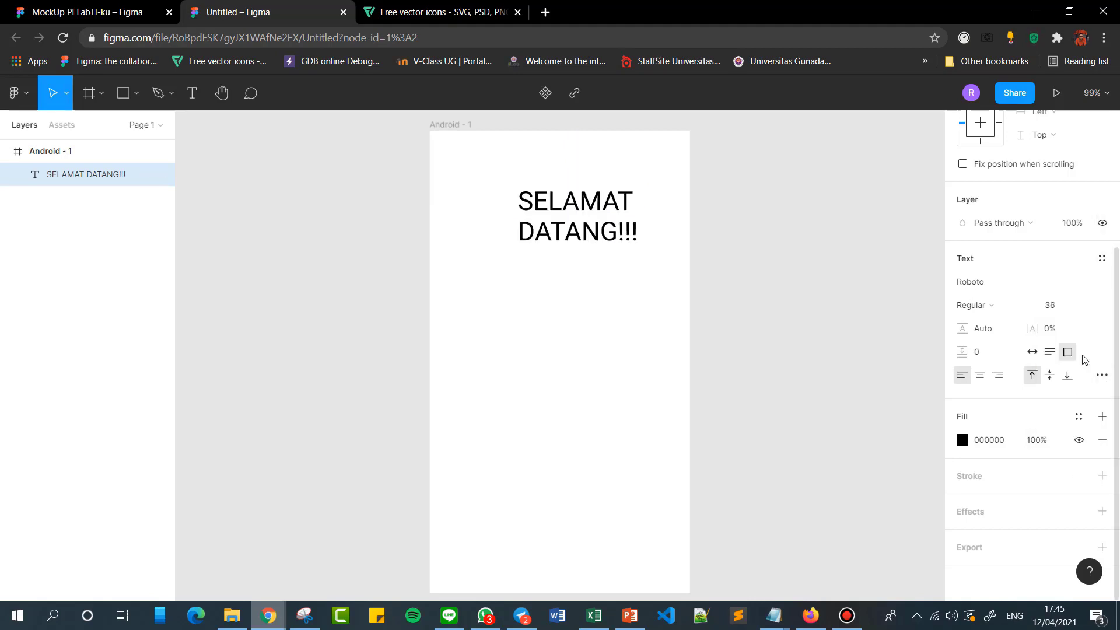
pyautogui.press('Escape')
pyautogui.doubleClick(579, 234)
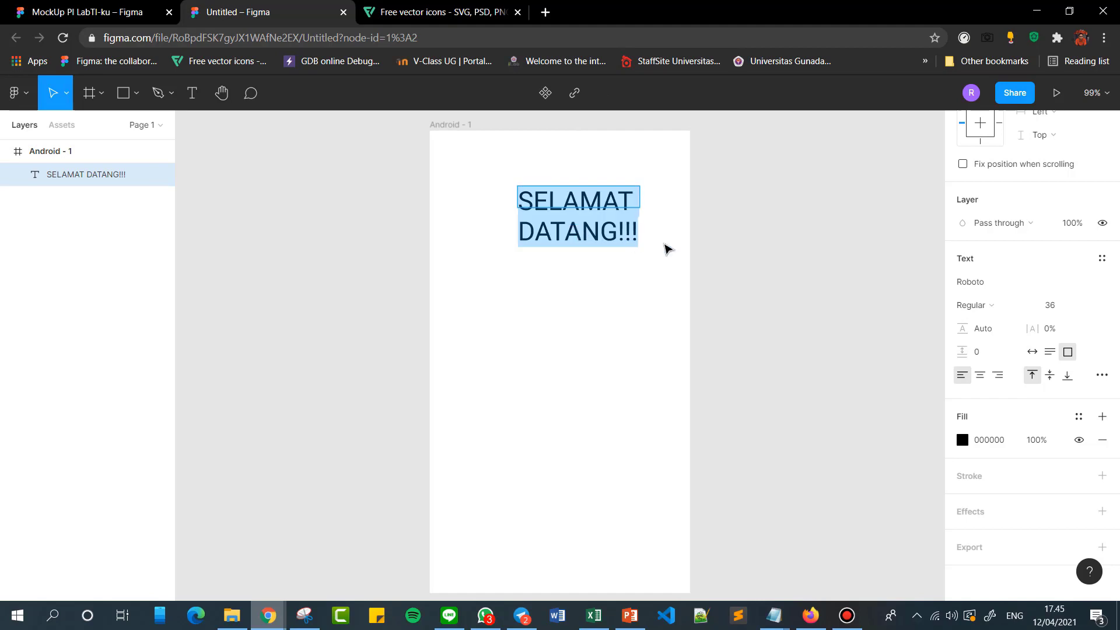
pyautogui.click(639, 204)
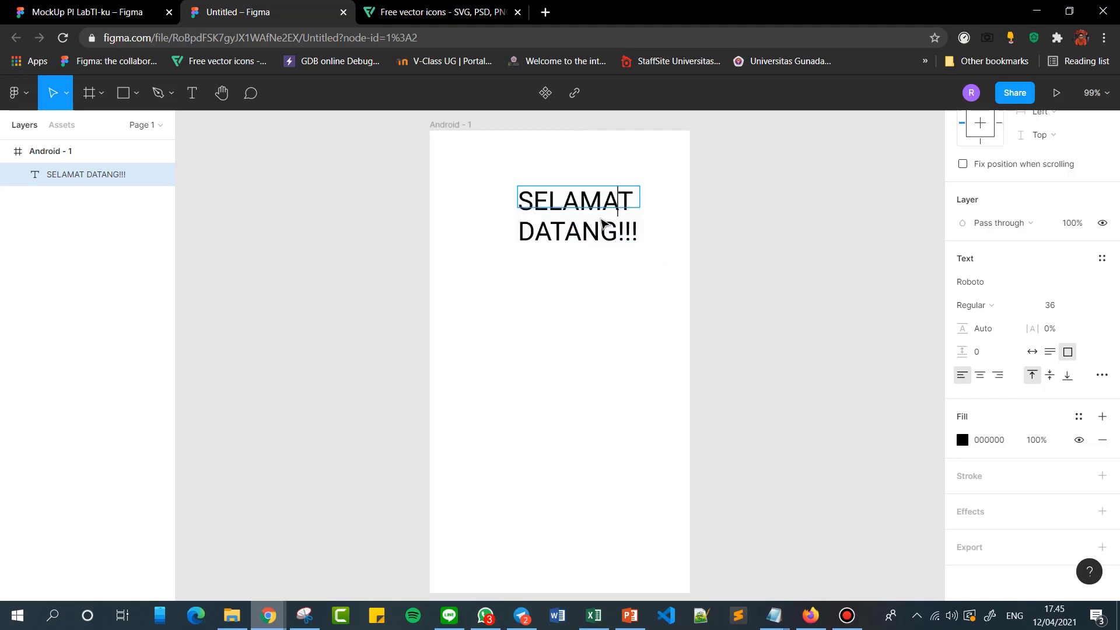
pyautogui.press('Escape')
pyautogui.moveTo(640, 217); pyautogui.dragTo(803, 217)
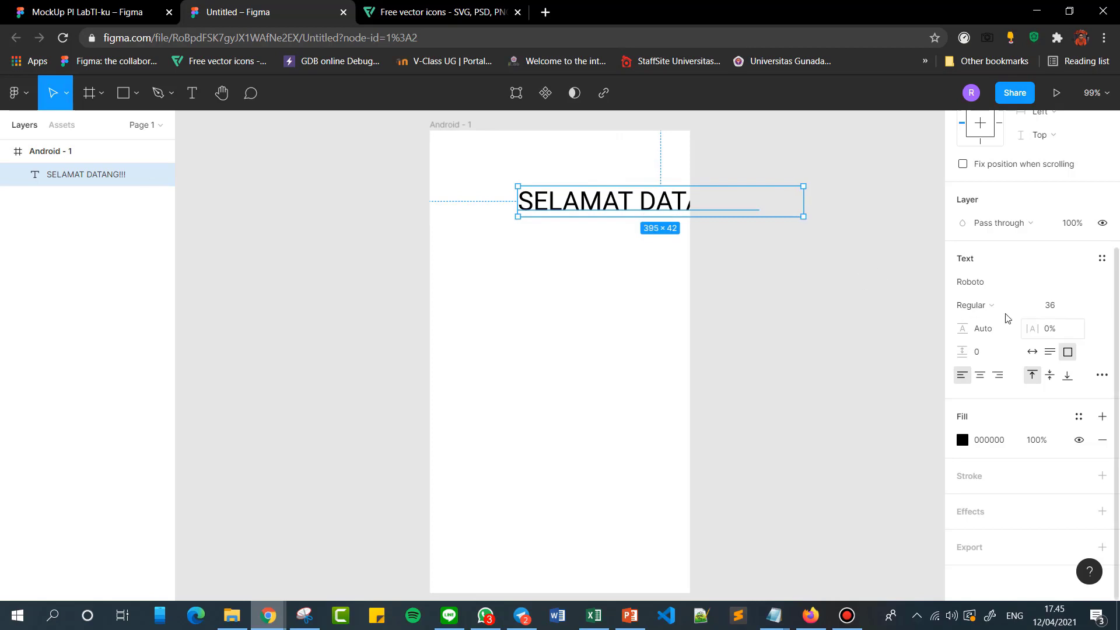
# Set the welcome text to font size 24 and shrink its box to about 229 × 40.
pyautogui.doubleClick(652, 201)
pyautogui.click(1077, 313)
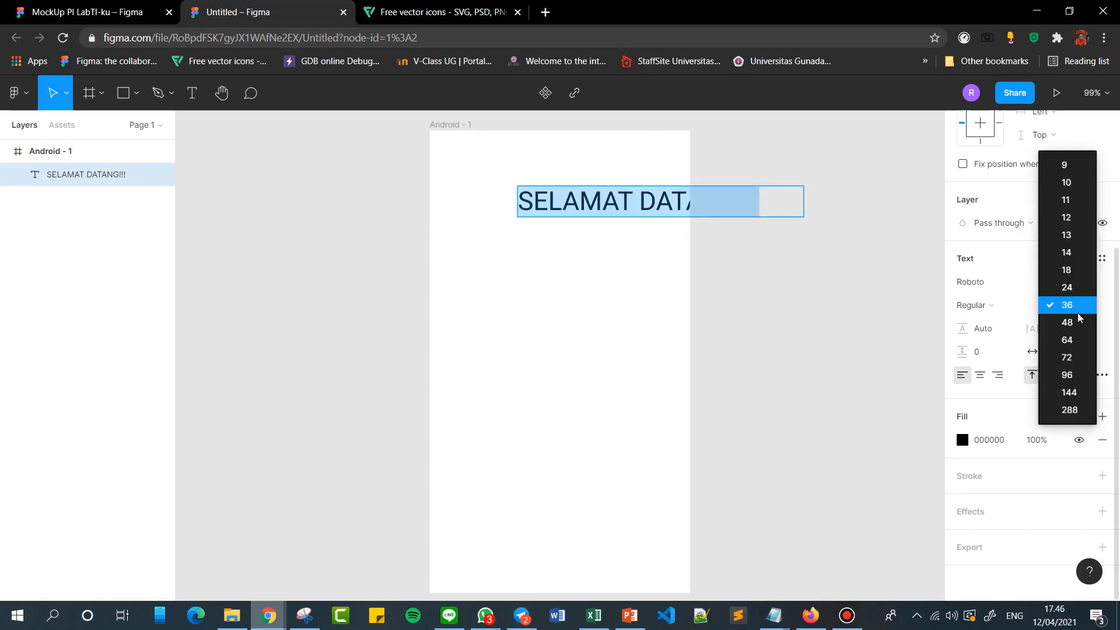
pyautogui.click(1067, 287)
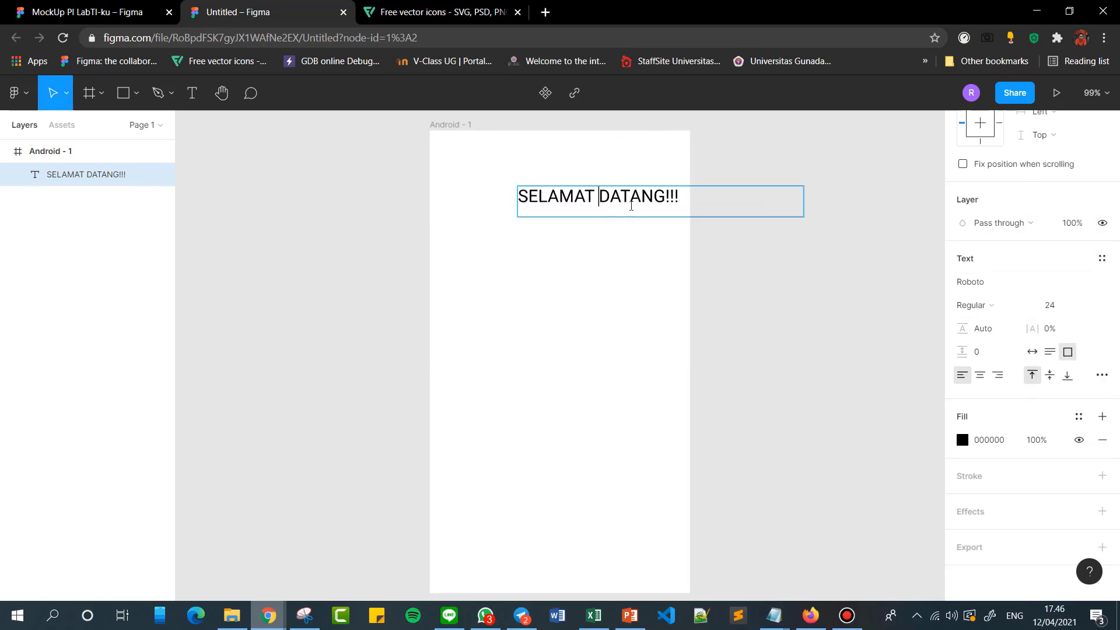
pyautogui.press('Escape')
pyautogui.moveTo(805, 218); pyautogui.dragTo(682, 216)
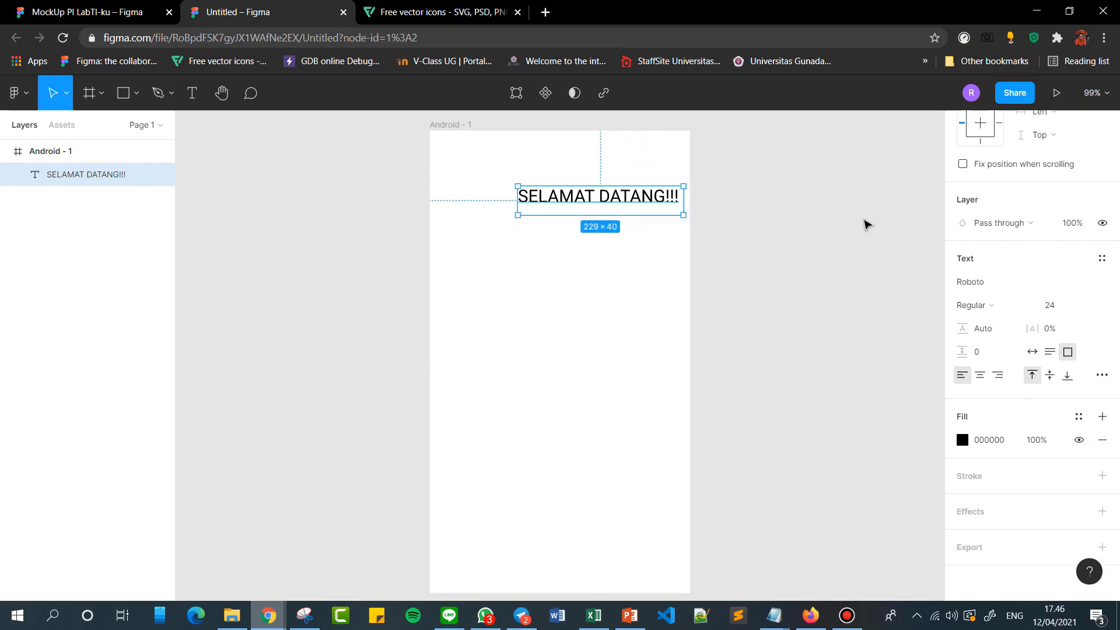
# Centre the welcome text horizontally near the top of the Android frame, at about X 65, Y 77.
pyautogui.click(865, 224)
pyautogui.moveTo(595, 190); pyautogui.dragTo(559, 200)
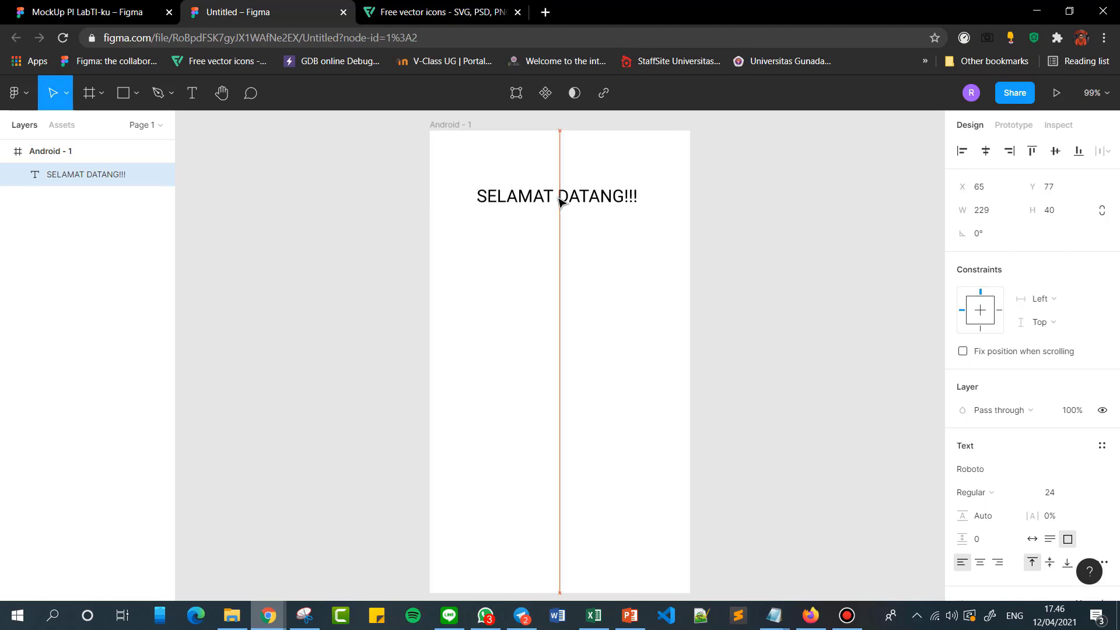
pyautogui.click(764, 215)
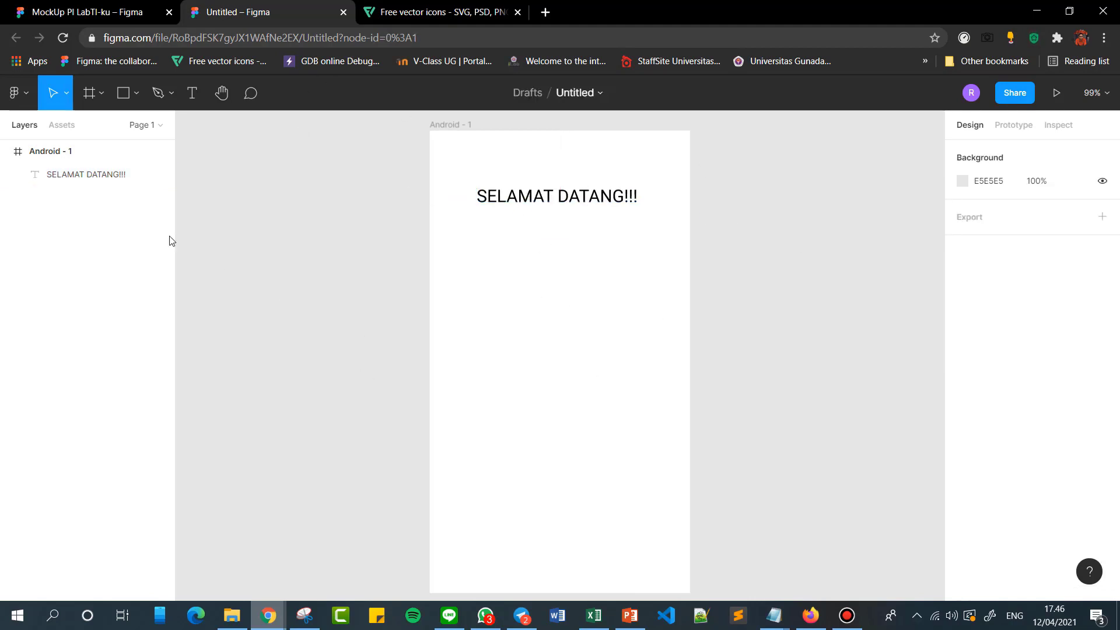
# Rename the Android frame as SPLASH SCREEN.
pyautogui.doubleClick(46, 154)
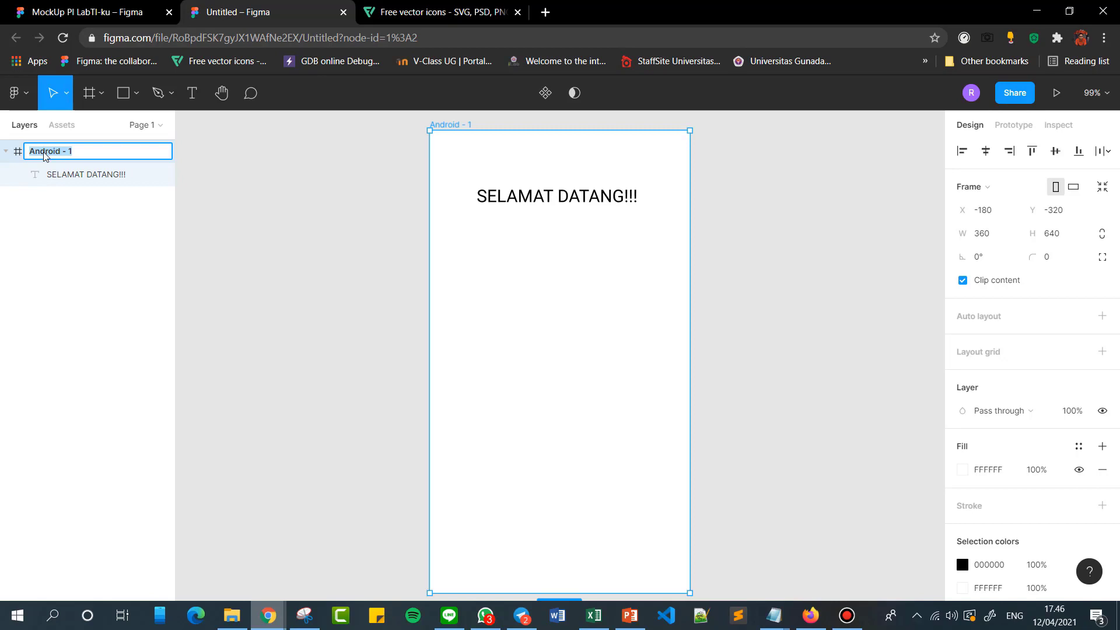
pyautogui.write('p')
pyautogui.press('Return')
pyautogui.click(330, 215)
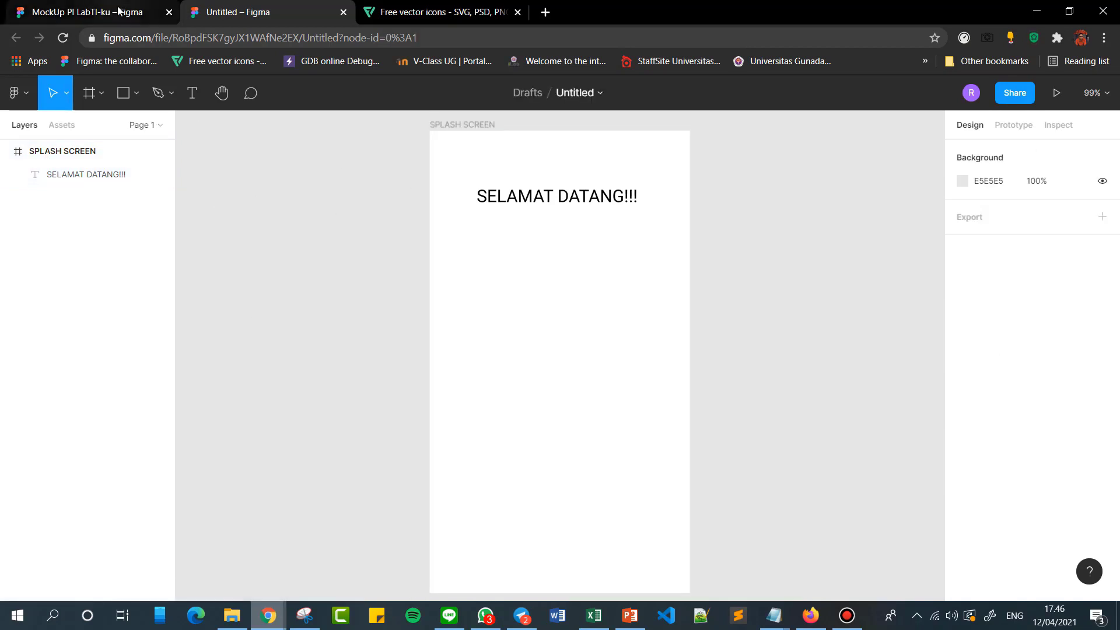
# Draw an ellipse about 211 × 198 below the welcome text and centre it horizontally at about X 74, Y 164.
pyautogui.click(138, 96)
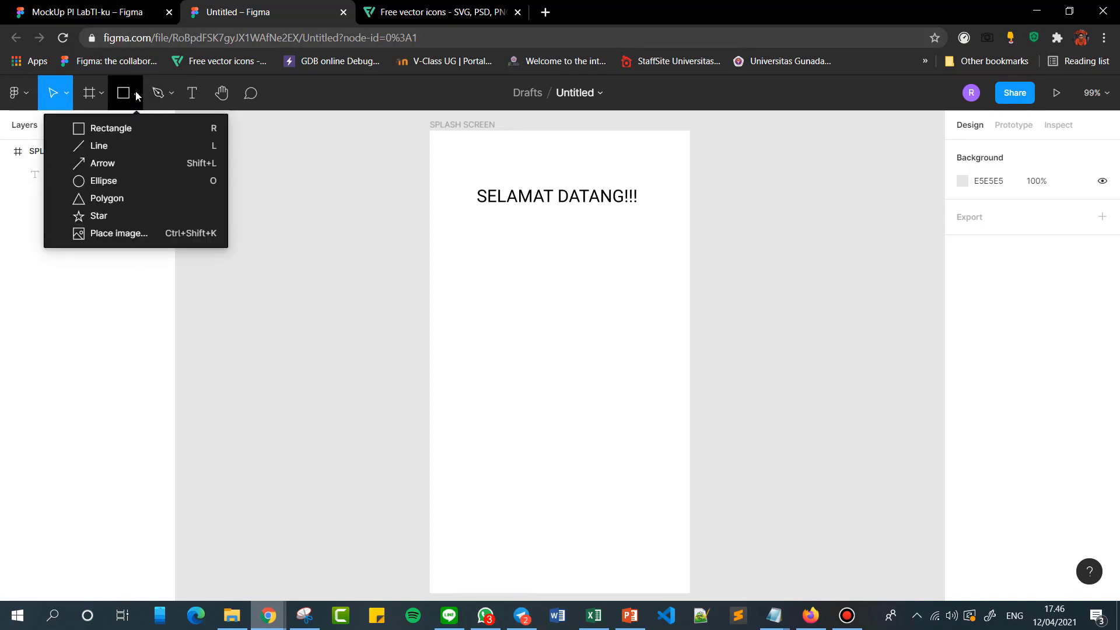
pyautogui.click(134, 95)
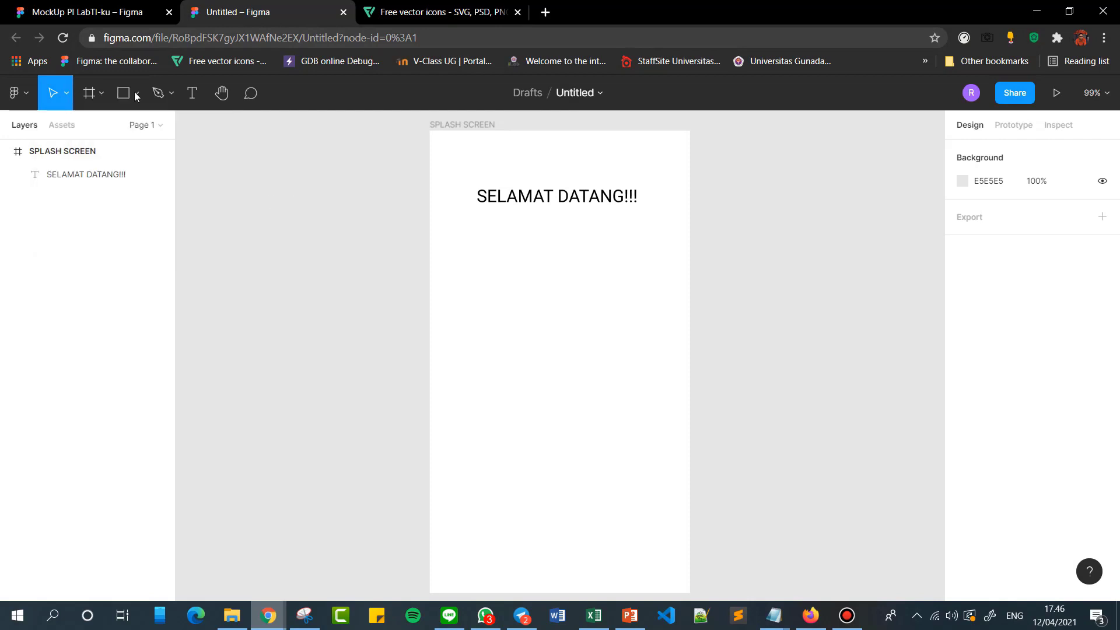
pyautogui.click(136, 94)
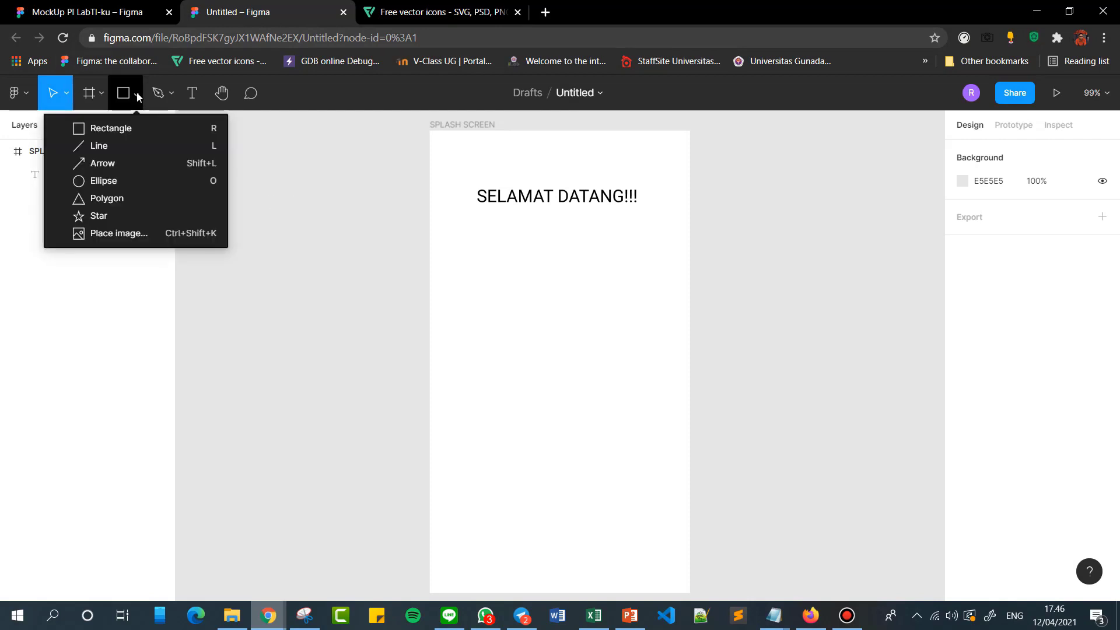
pyautogui.click(117, 180)
pyautogui.moveTo(489, 244)
pyautogui.mouseDown()
pyautogui.moveTo(648, 400)
pyautogui.moveTo(642, 387)
pyautogui.mouseUp()
pyautogui.click(892, 329)
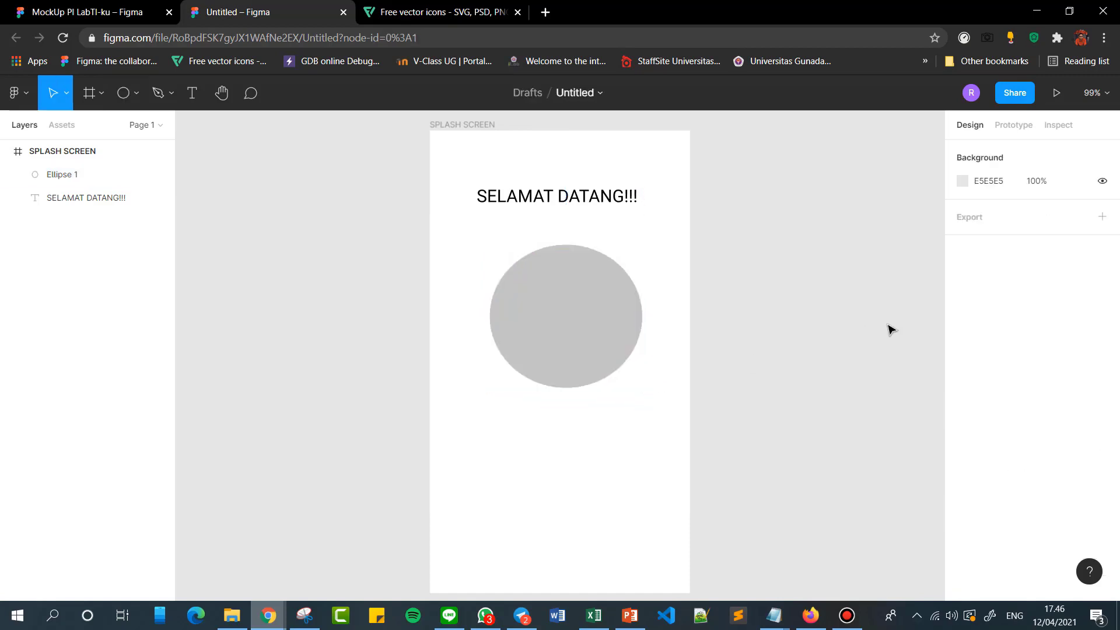
pyautogui.moveTo(567, 314); pyautogui.dragTo(556, 321)
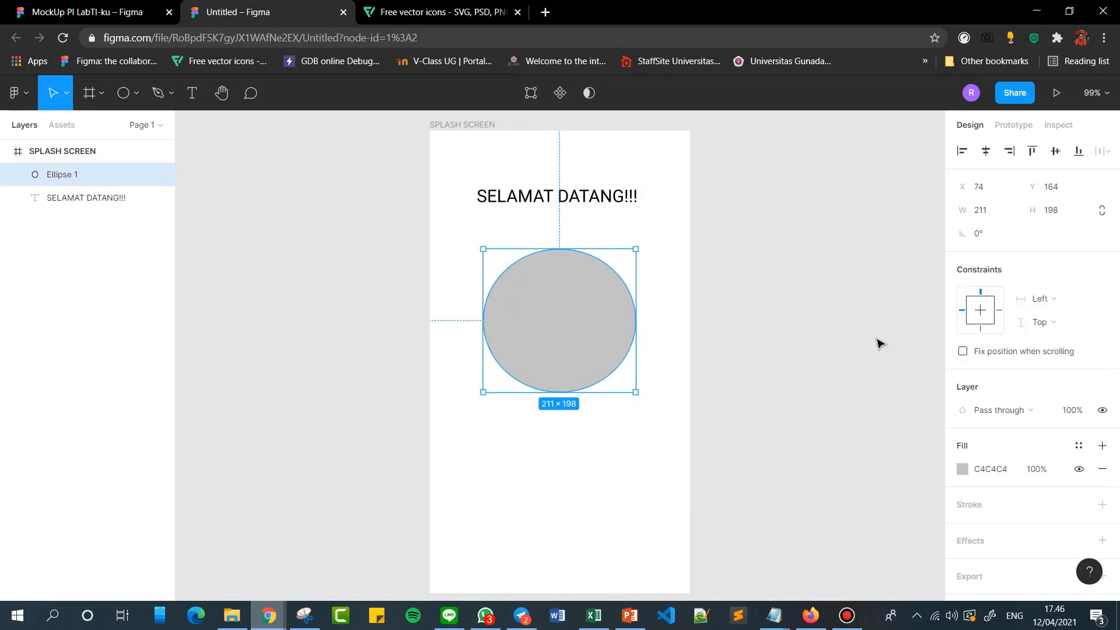
pyautogui.click(764, 360)
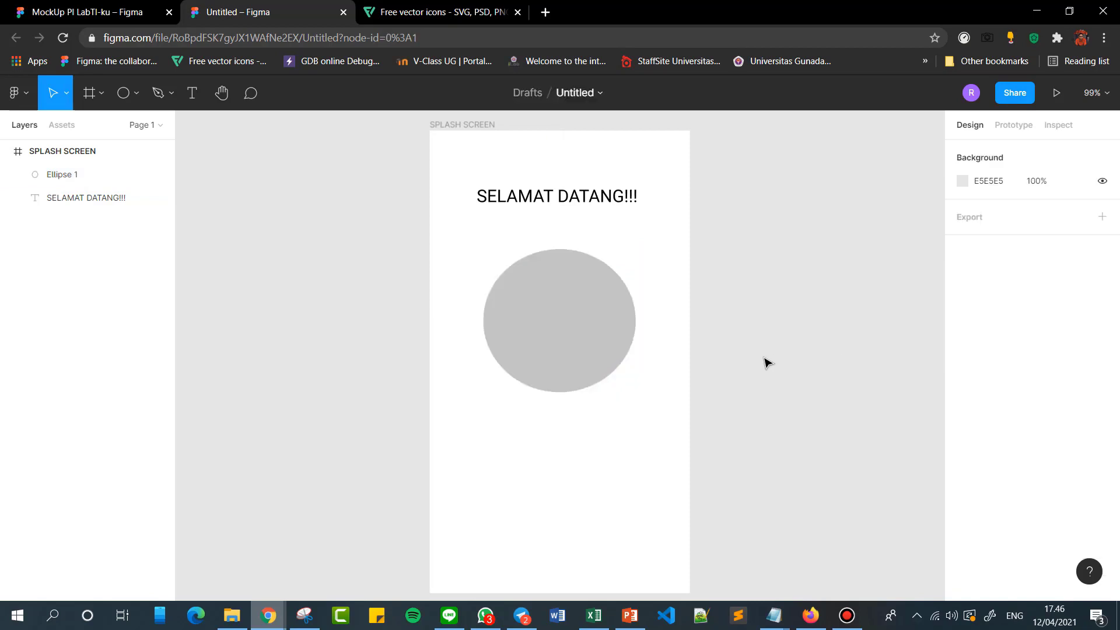
# Glance at the MockUp PI LabTI-ku file for reference and return to the untitled file.
pyautogui.click(596, 318)
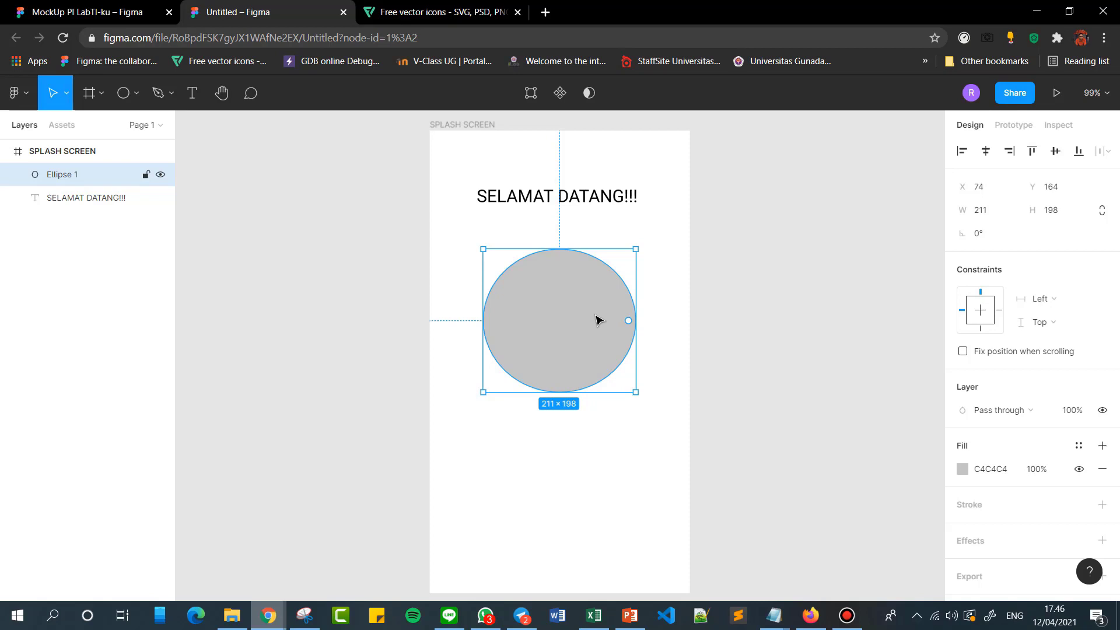
pyautogui.click(765, 328)
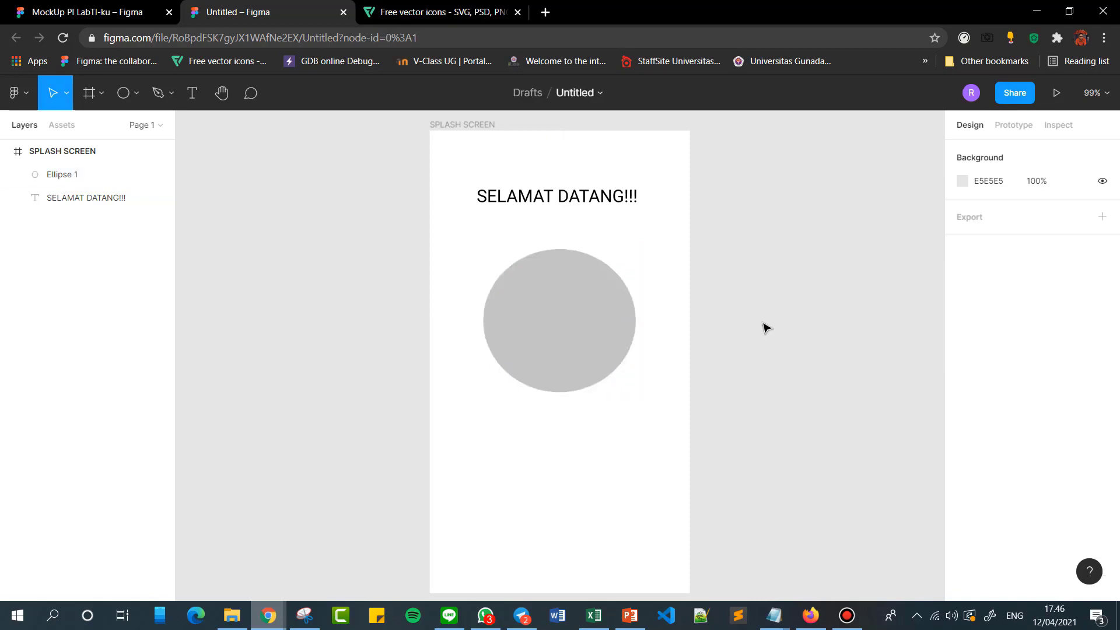
pyautogui.click(559, 303)
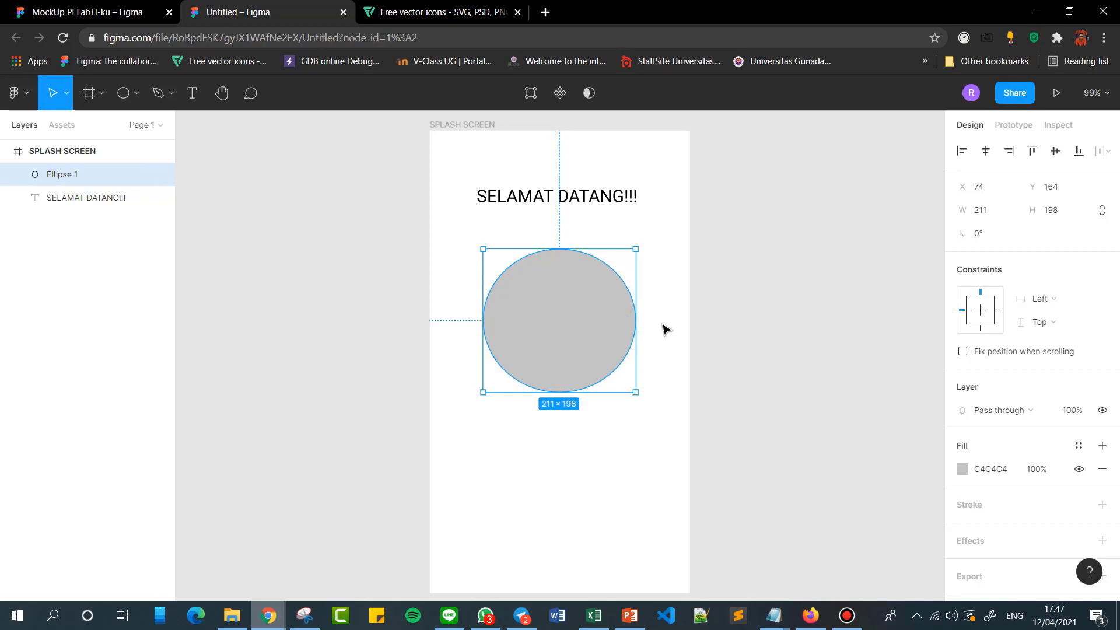
pyautogui.click(56, 6)
pyautogui.click(254, 6)
pyautogui.click(742, 287)
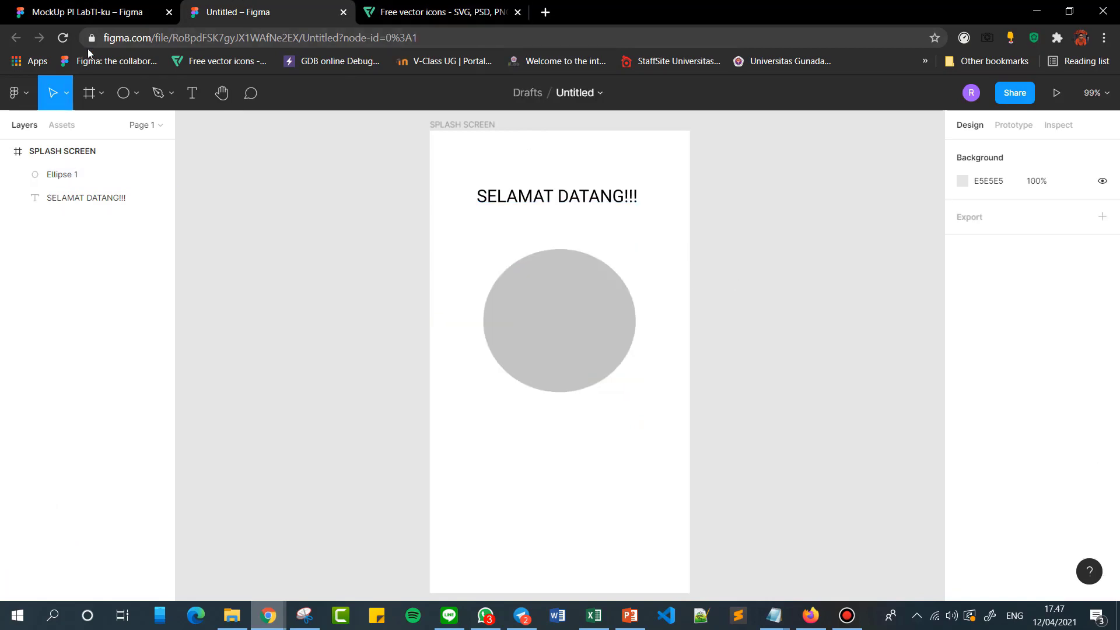
# Add a text box about 69 × 19 in the middle of the ellipse reading "Logo".
pyautogui.click(191, 93)
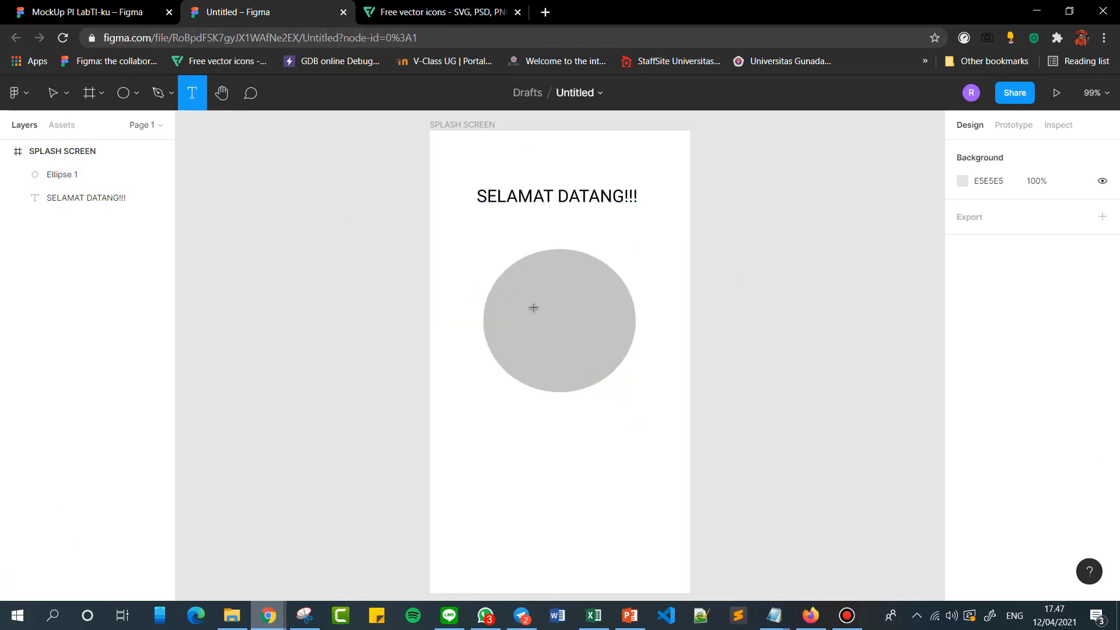
pyautogui.moveTo(533, 308); pyautogui.dragTo(584, 321)
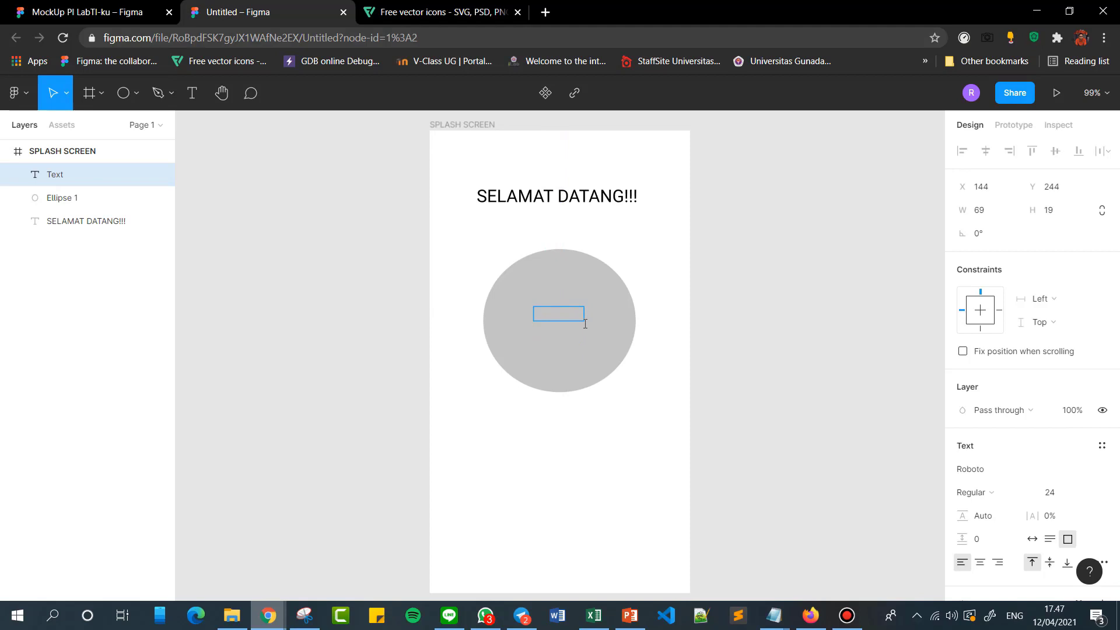
pyautogui.write('Logo')
pyautogui.press('Escape')
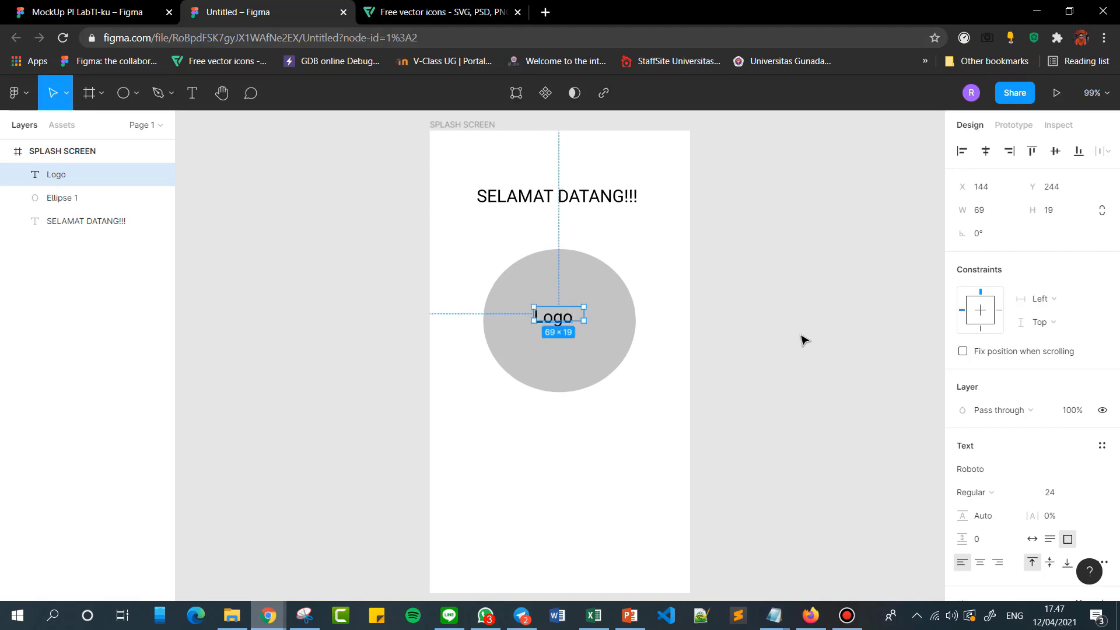
pyautogui.press('Escape')
pyautogui.click(556, 323)
pyautogui.click(804, 395)
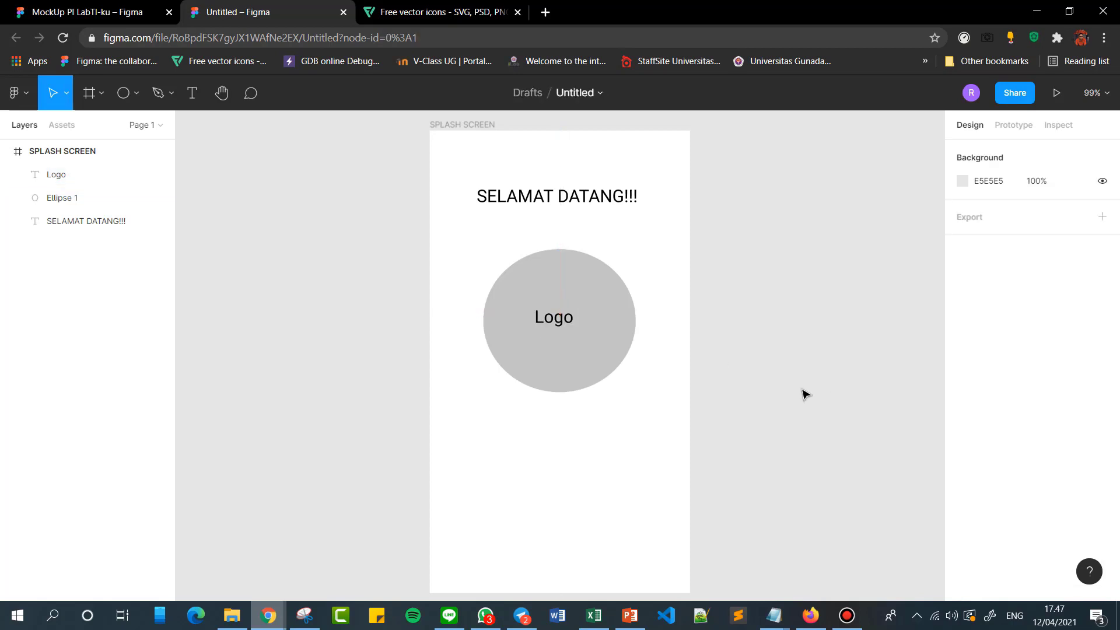
# Move the logo ellipse to about X 65, Y 164 and resize it to about 216 × 194.
pyautogui.scroll(-2, 795, 391)
pyautogui.moveTo(553, 284); pyautogui.dragTo(596, 266)
pyautogui.click(787, 287)
pyautogui.click(600, 262)
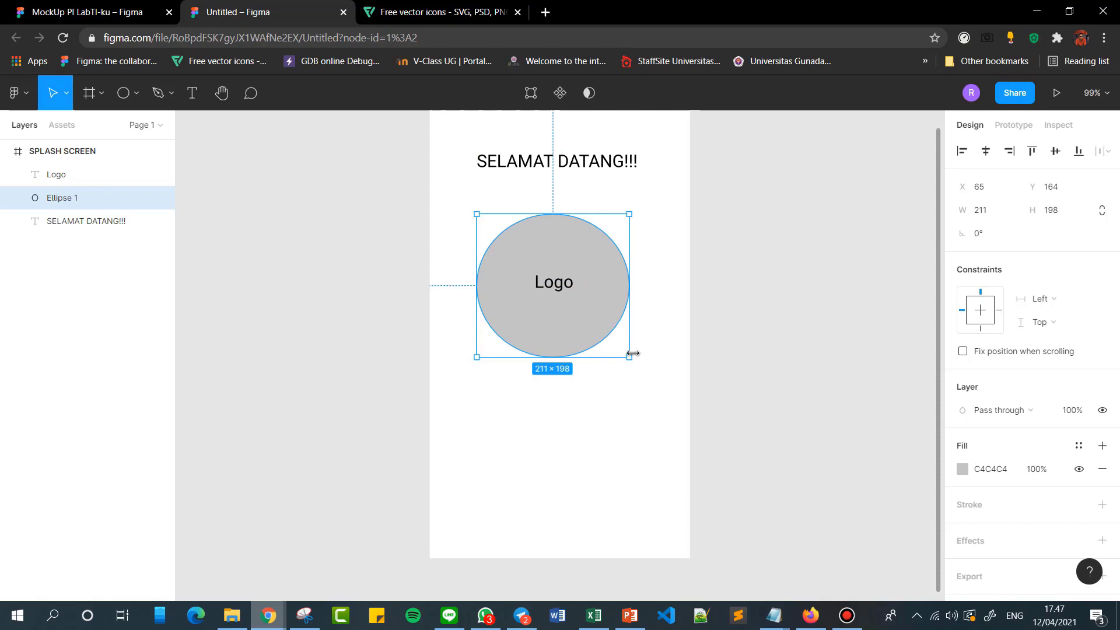
pyautogui.moveTo(633, 357)
pyautogui.mouseDown()
pyautogui.moveTo(642, 360)
pyautogui.moveTo(633, 355)
pyautogui.mouseUp()
pyautogui.click(847, 288)
pyautogui.click(623, 328)
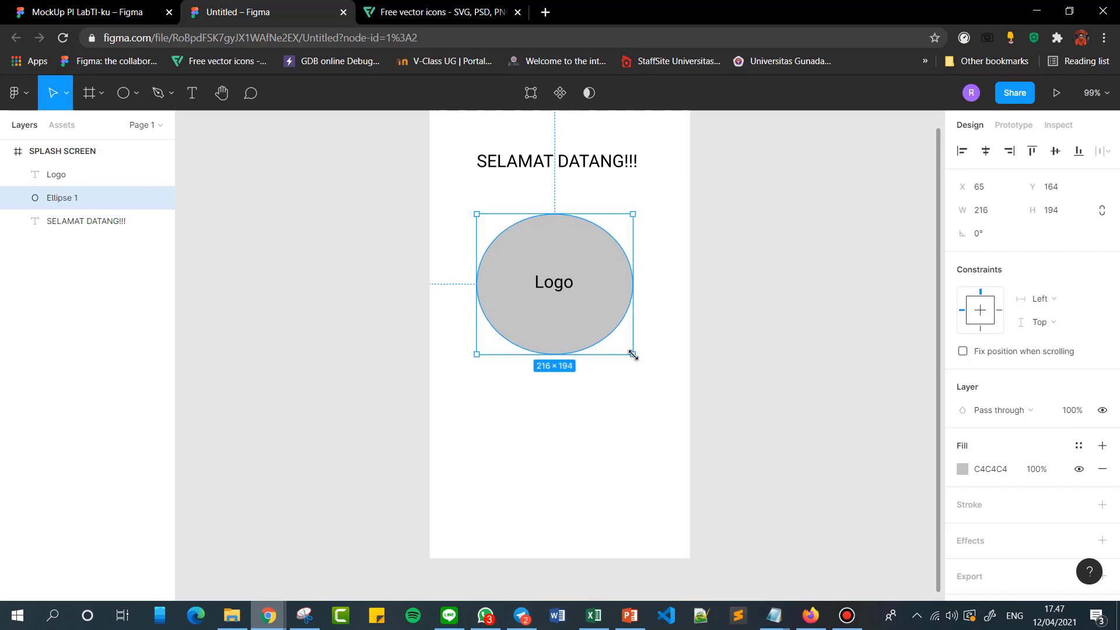
pyautogui.click(790, 340)
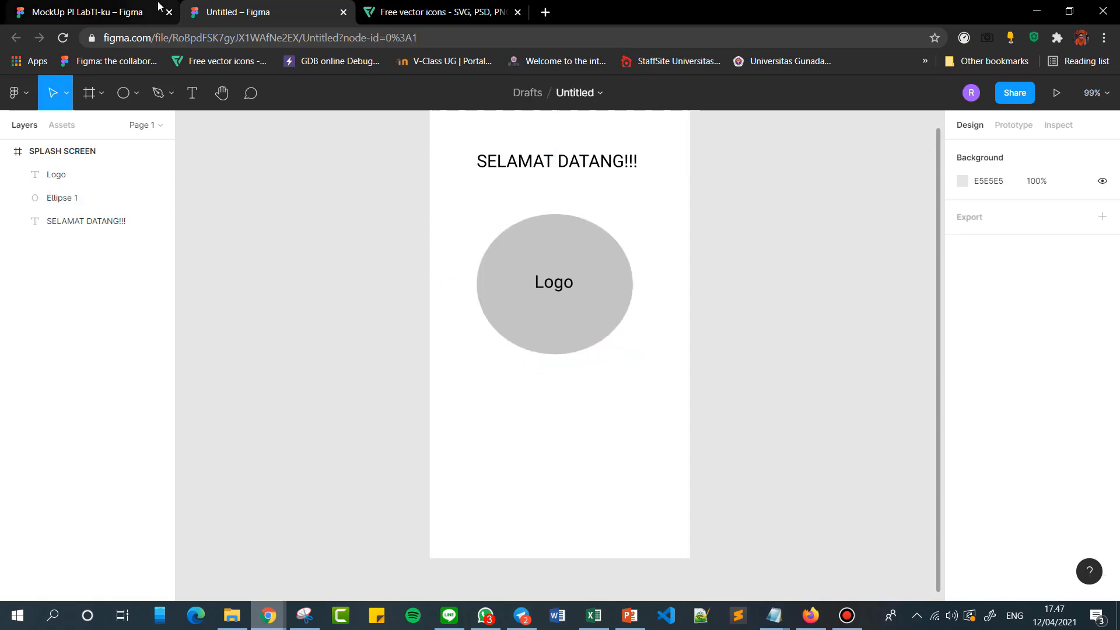
# Draw a rectangle about 286 × 45 near the bottom of the splash screen and shift it to about X 30, Y 580.
pyautogui.click(137, 95)
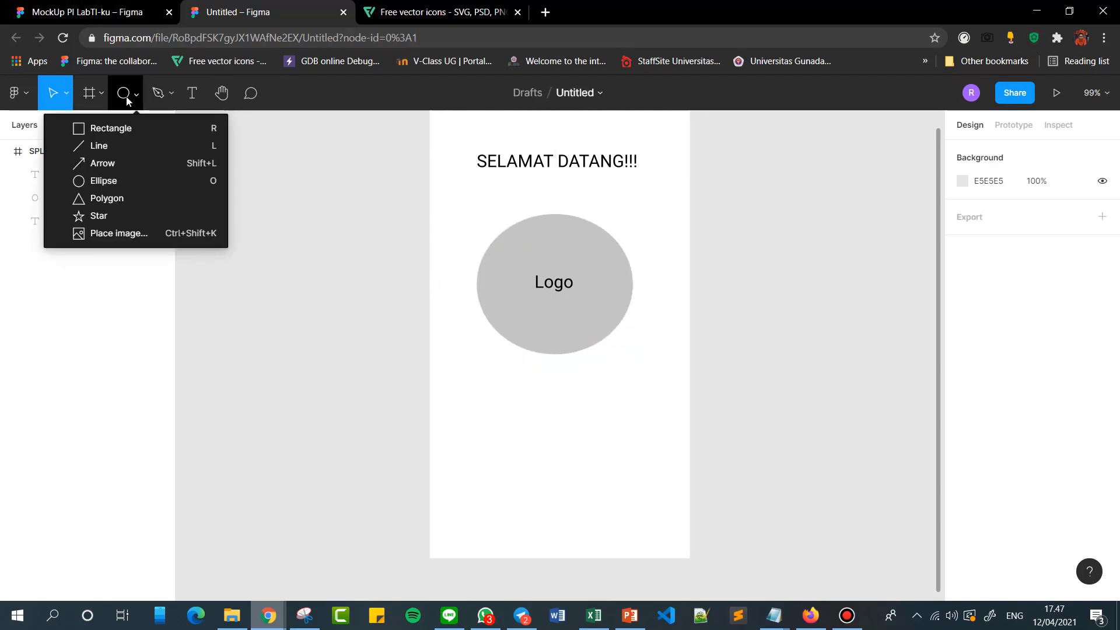
pyautogui.click(114, 128)
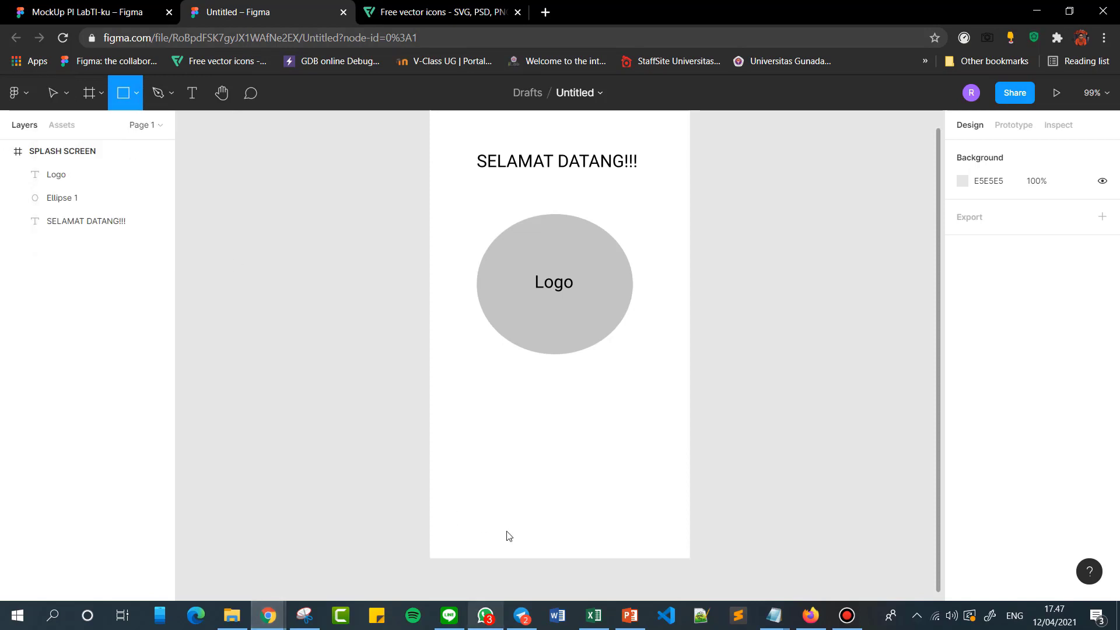
pyautogui.moveTo(459, 514); pyautogui.dragTo(667, 550)
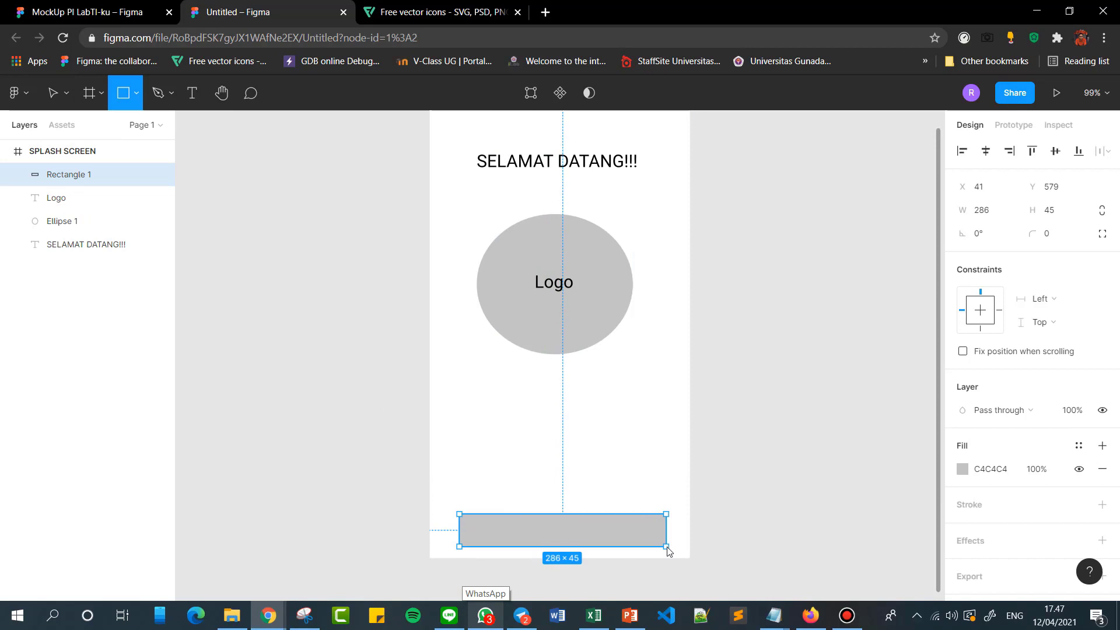
pyautogui.click(789, 487)
pyautogui.click(590, 531)
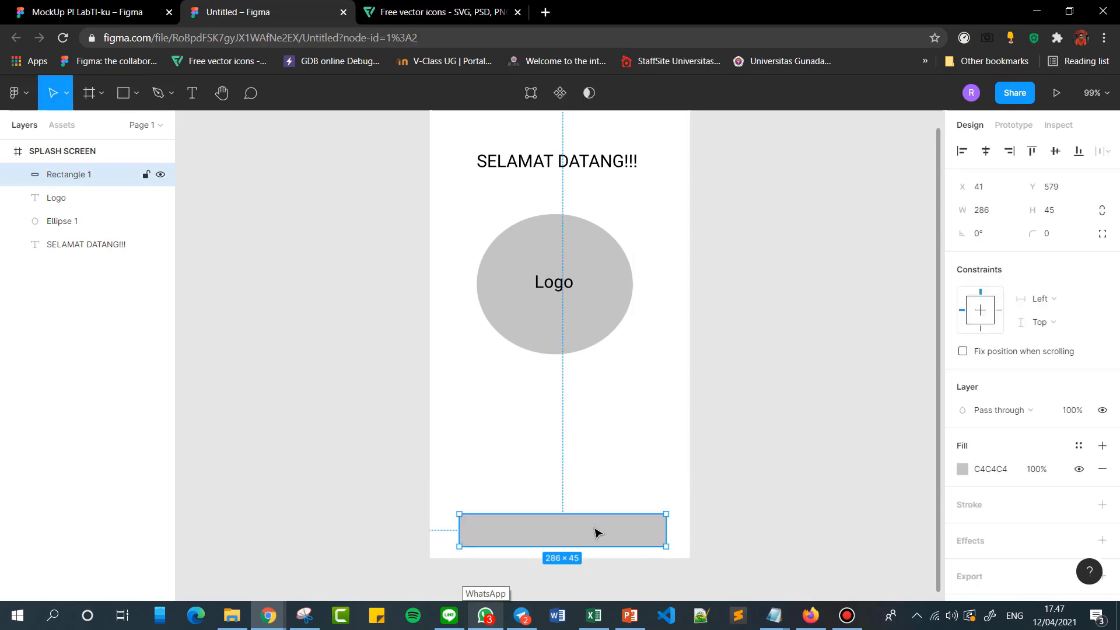
pyautogui.moveTo(595, 532); pyautogui.dragTo(588, 533)
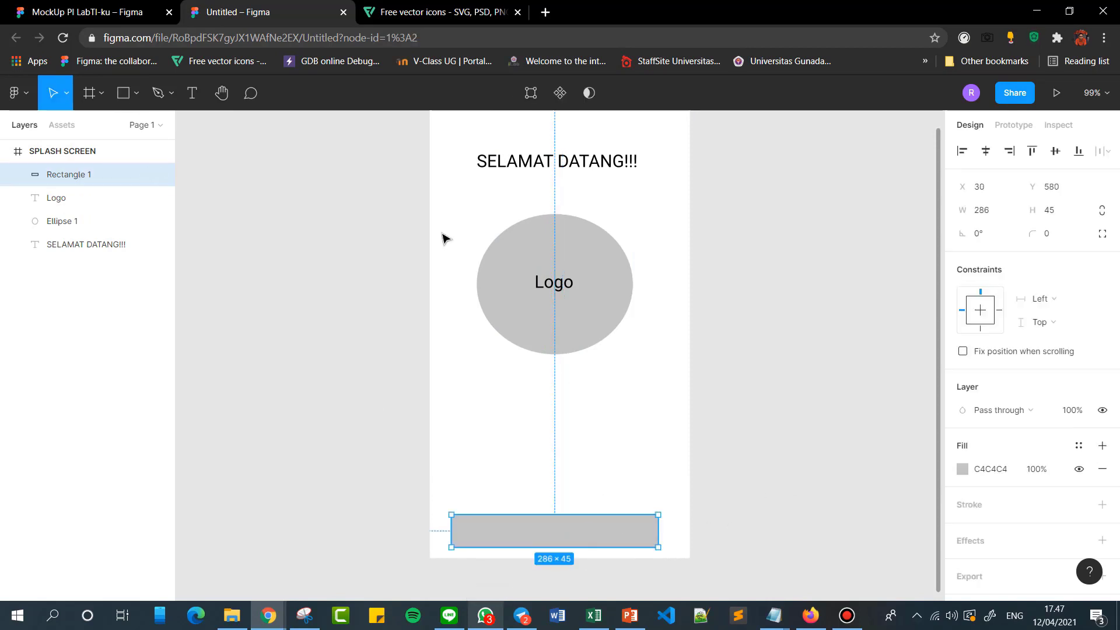
# Glance at the MockUp PI LabTI-ku file for the start button's design, return to the untitled file and dismiss the chat notification.
pyautogui.click(158, 8)
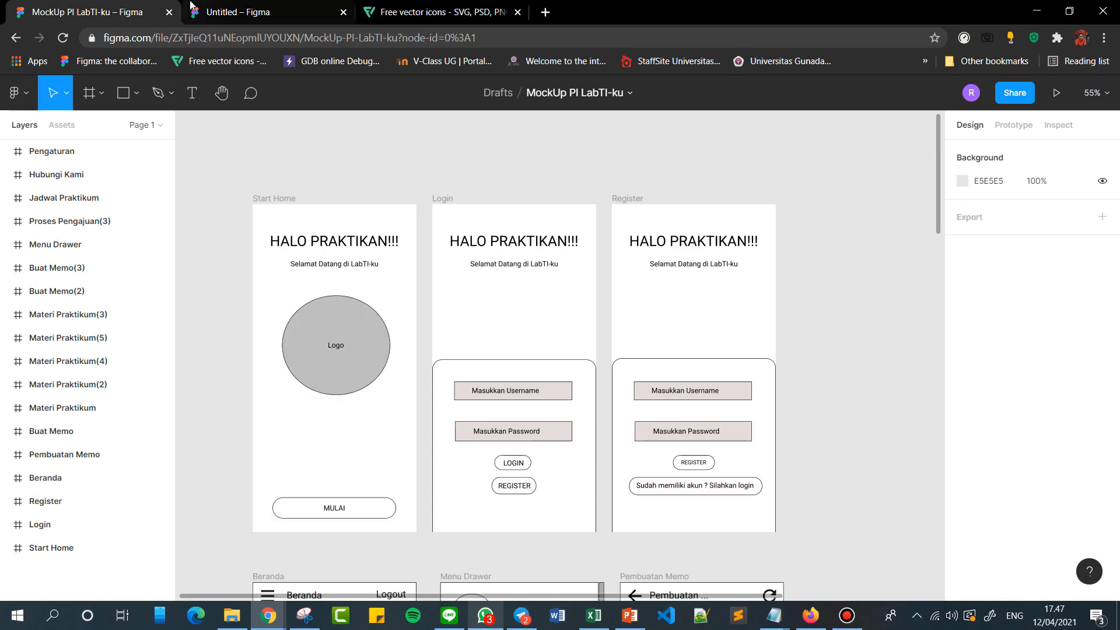
pyautogui.click(234, 11)
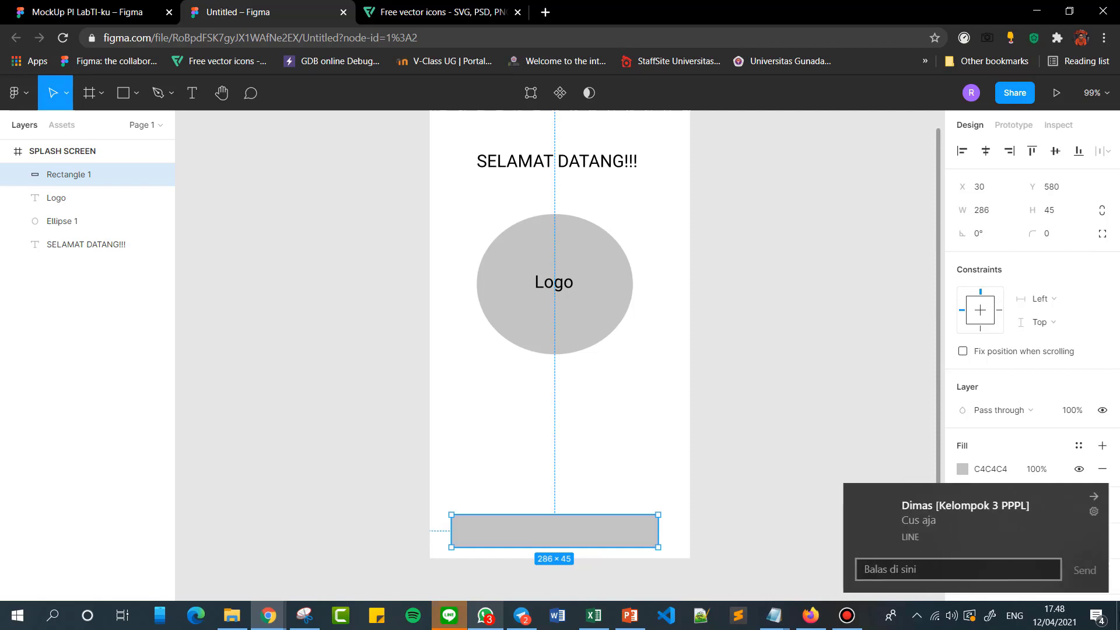
pyautogui.click(1095, 497)
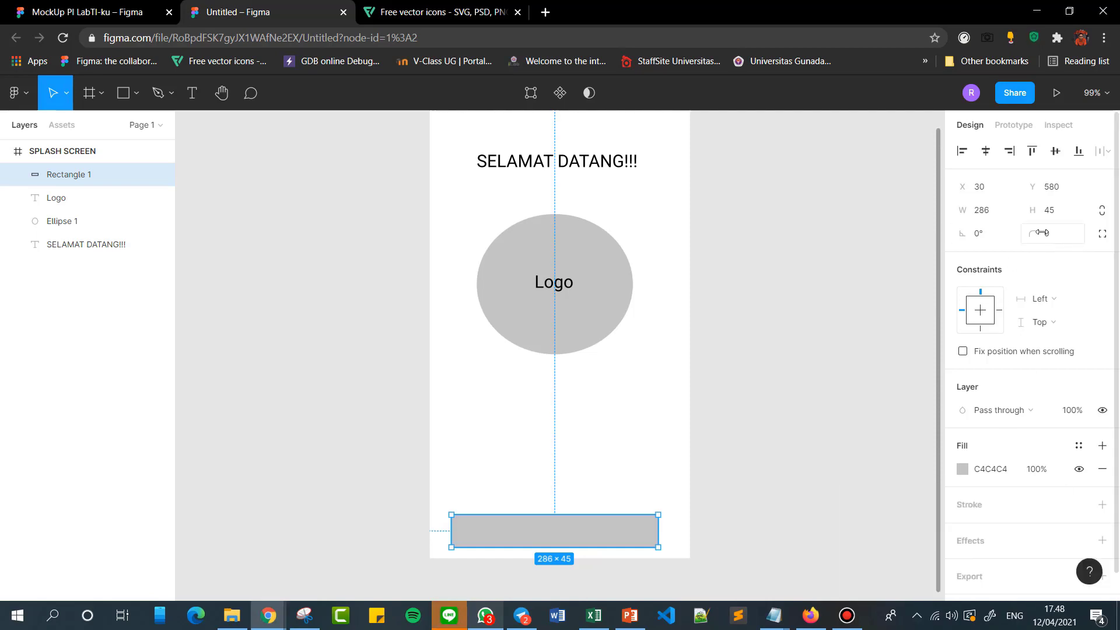
# Try to adjust the corner radius of the bottom rectangle.
pyautogui.click(1033, 232)
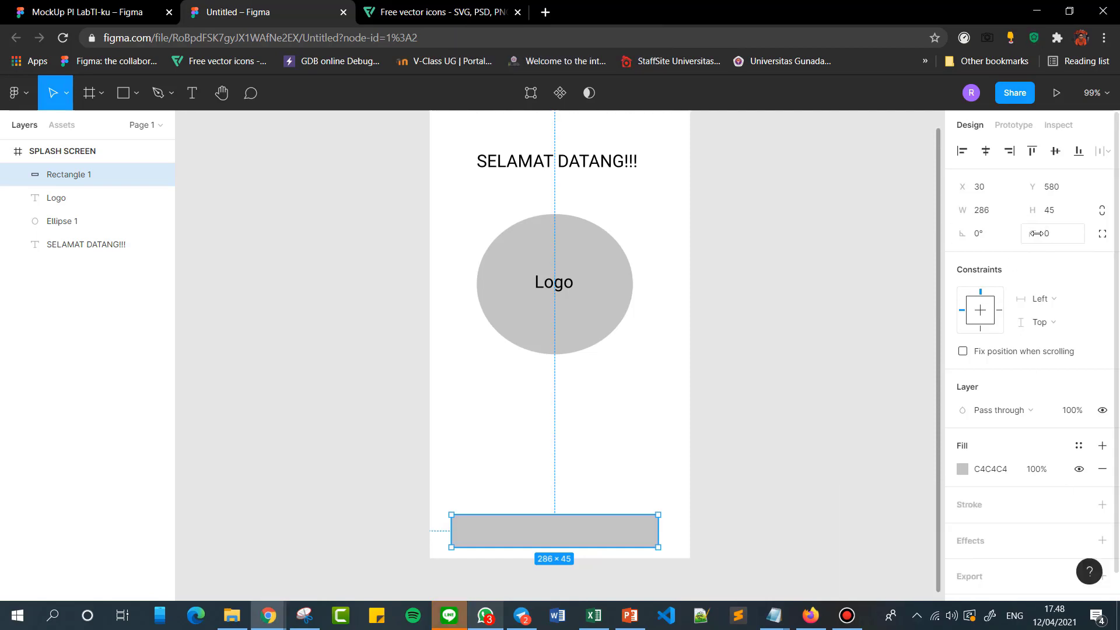
pyautogui.click(1037, 233)
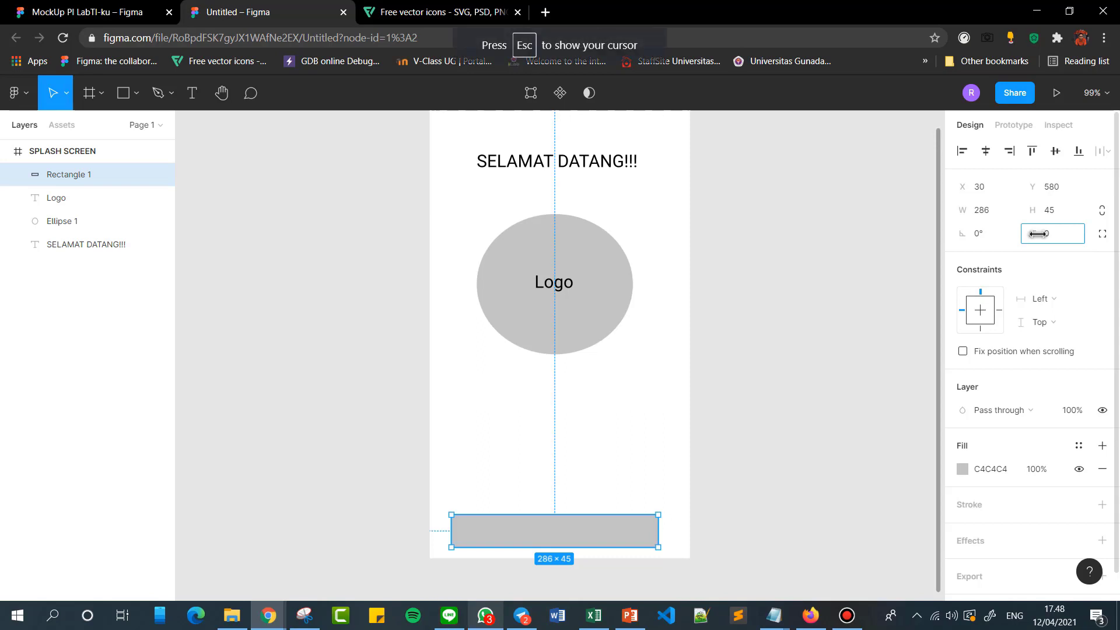
pyautogui.moveTo(1024, 232); pyautogui.dragTo(751, 478)
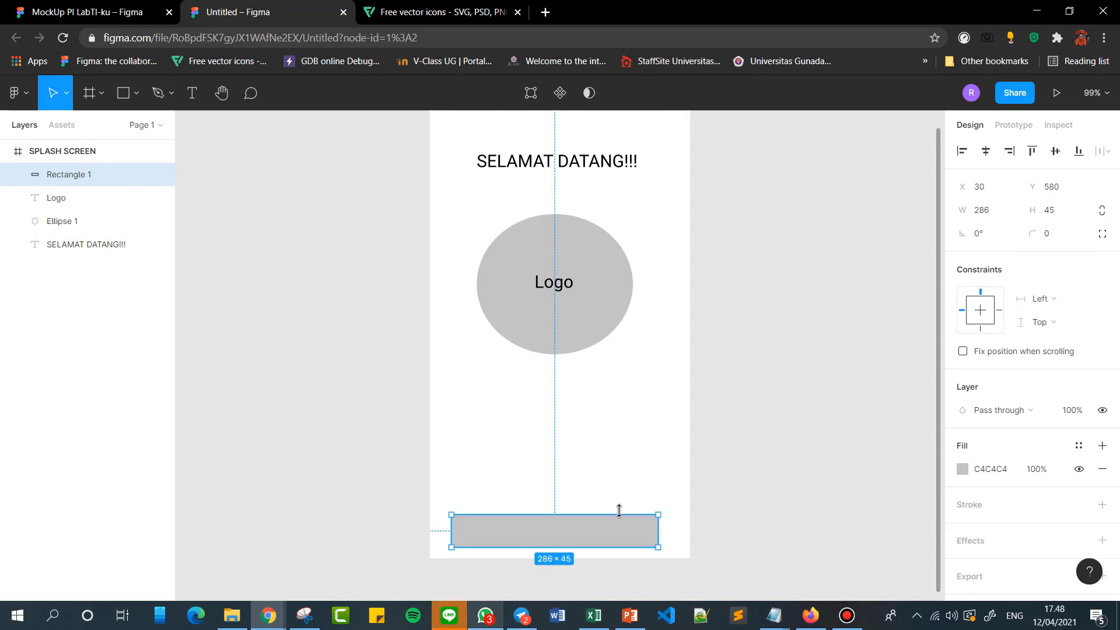
# Reposition the bottom rectangle to about X 36, Y 573 so it sits centred in the frame.
pyautogui.moveTo(582, 530); pyautogui.dragTo(589, 530)
pyautogui.click(802, 455)
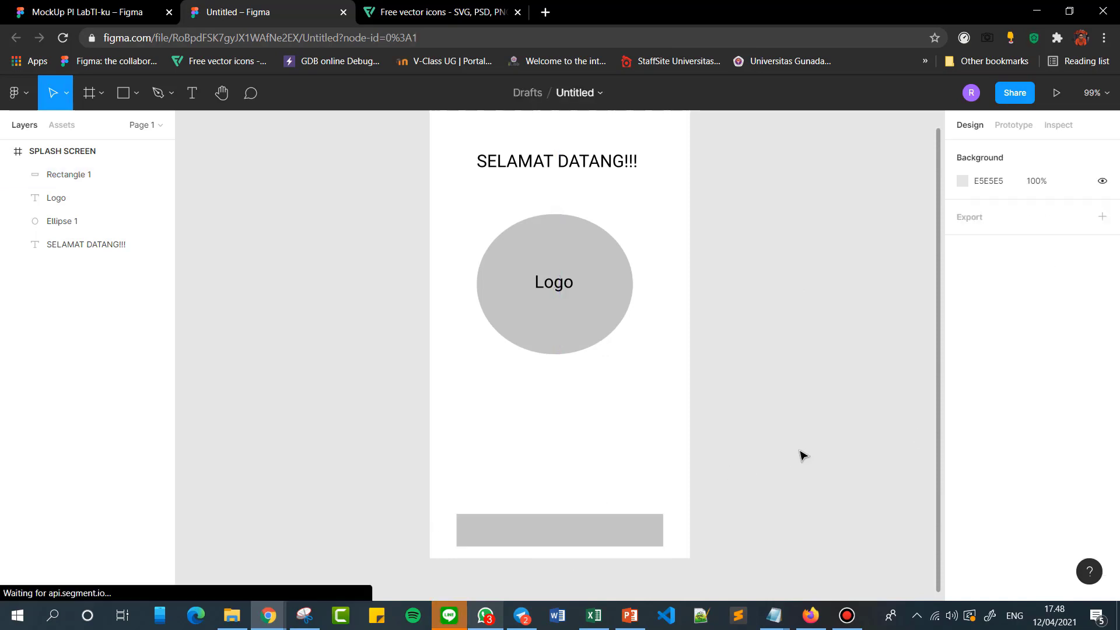
pyautogui.click(585, 527)
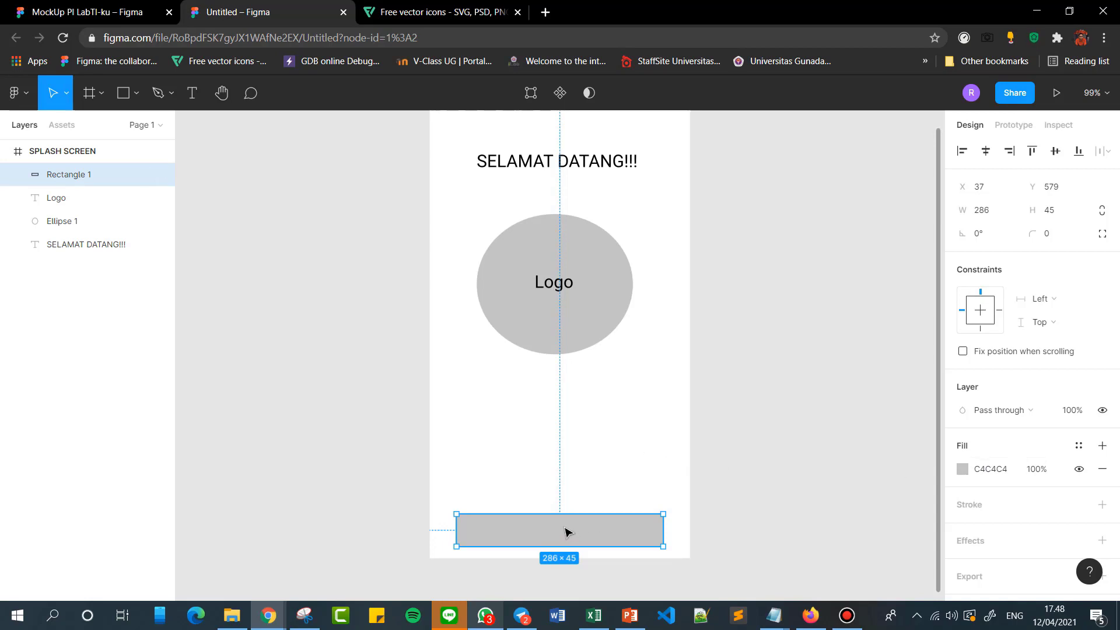
pyautogui.moveTo(565, 532); pyautogui.dragTo(564, 527)
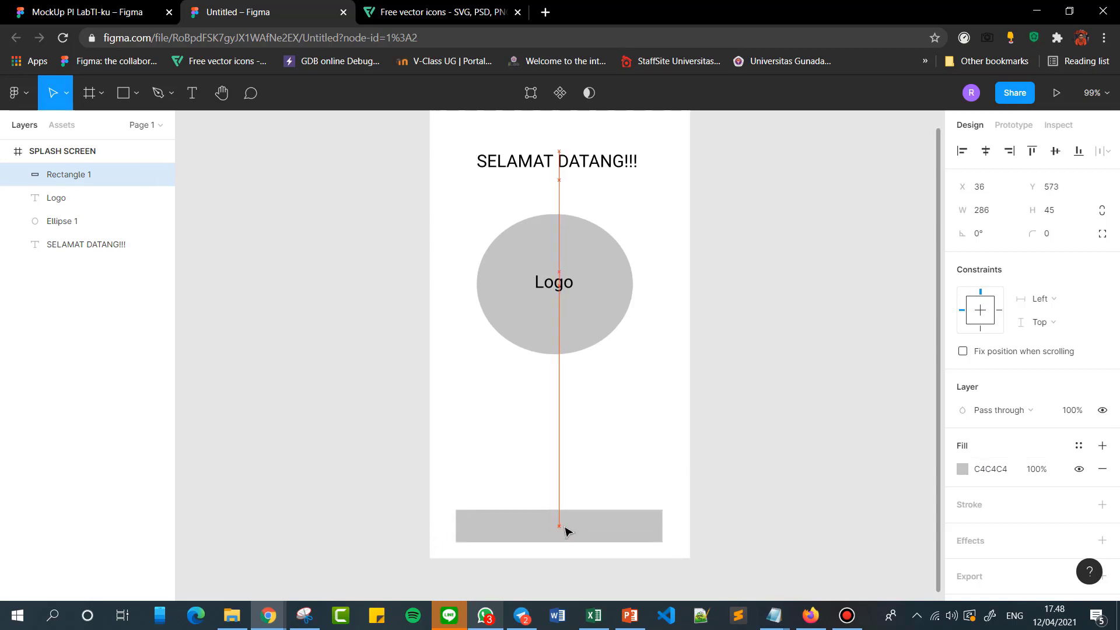
pyautogui.click(764, 444)
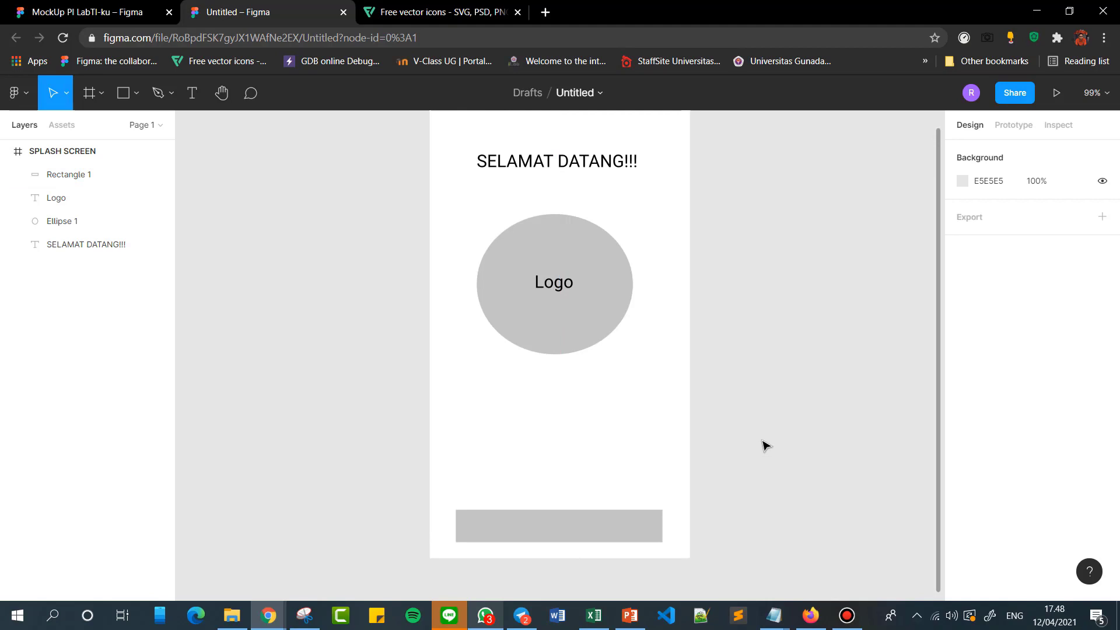
# Give the bottom rectangle a white FFFFFF fill and add a black 000000 inside stroke of width 1.
pyautogui.click(557, 525)
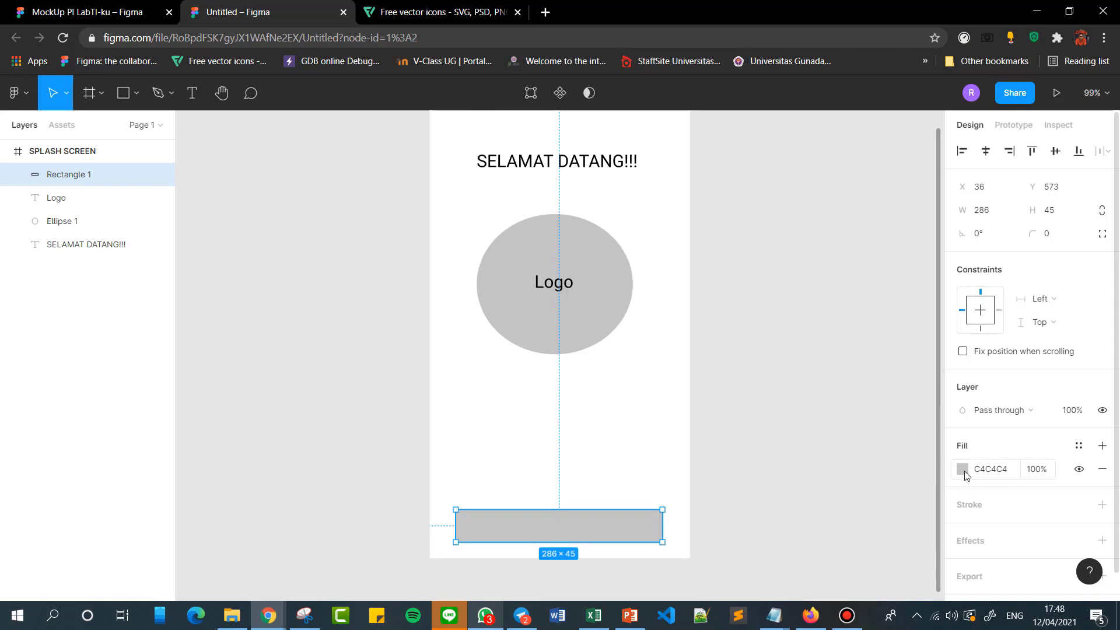
pyautogui.click(963, 470)
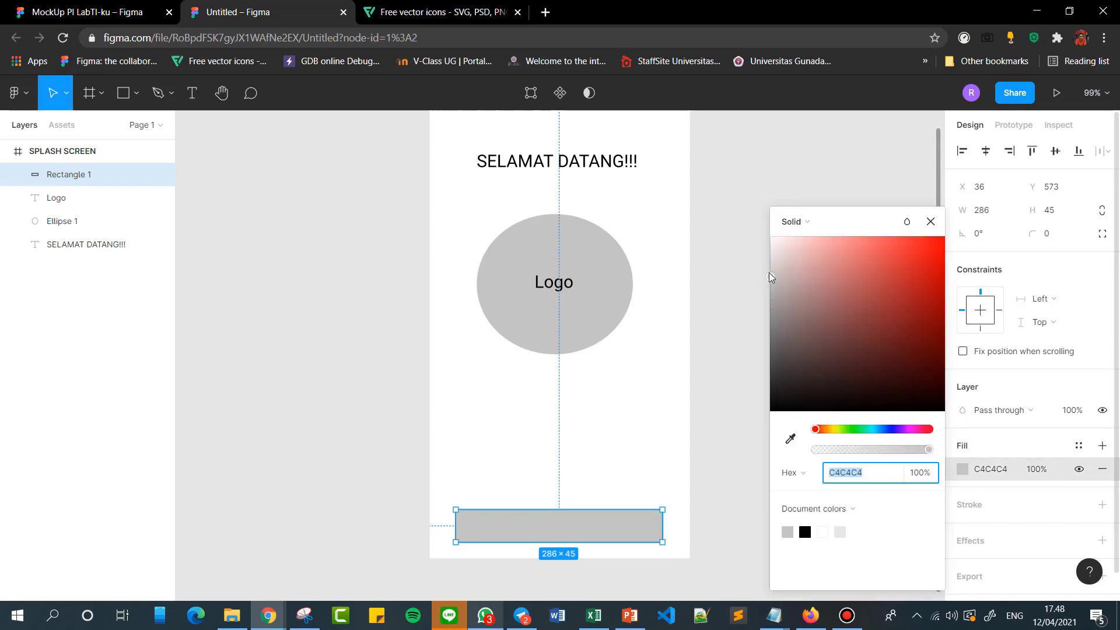
pyautogui.moveTo(771, 242); pyautogui.dragTo(772, 188)
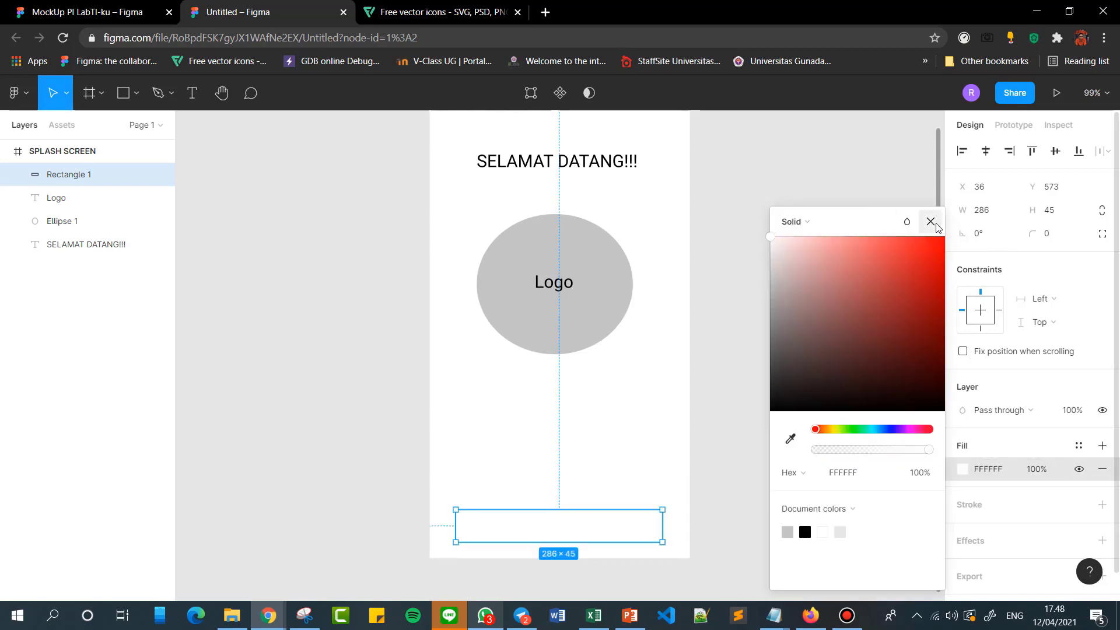
pyautogui.click(930, 221)
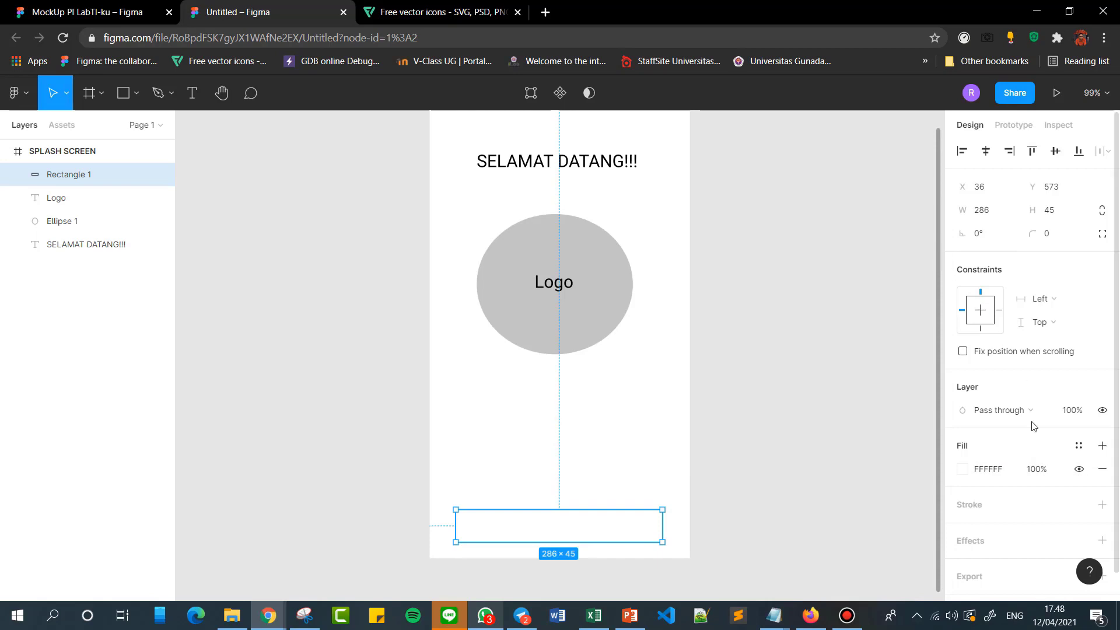
pyautogui.click(972, 511)
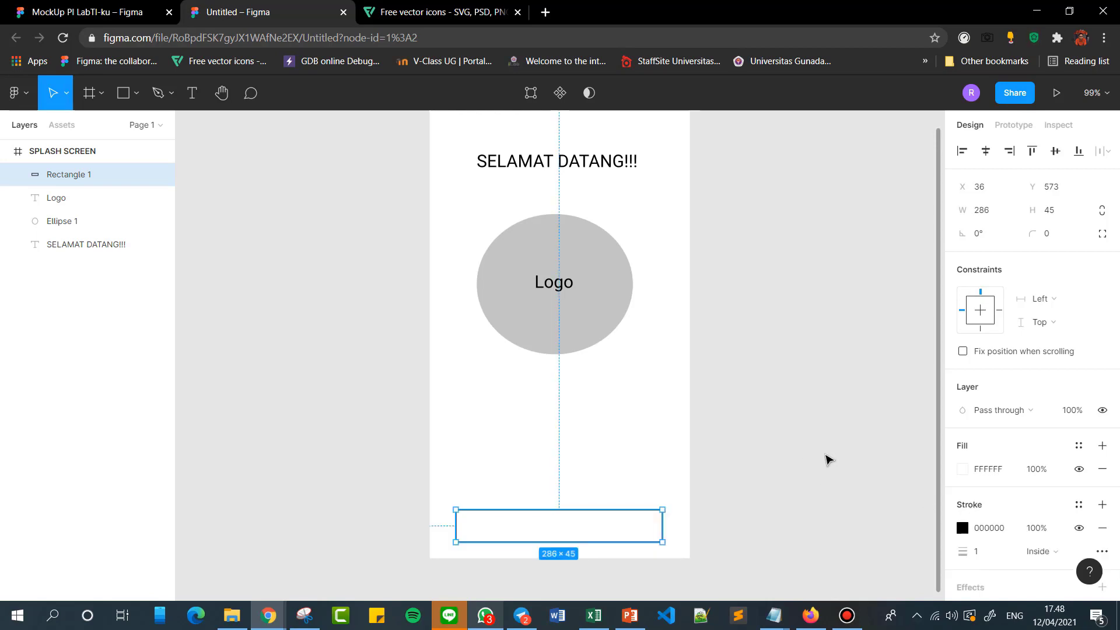
pyautogui.click(826, 457)
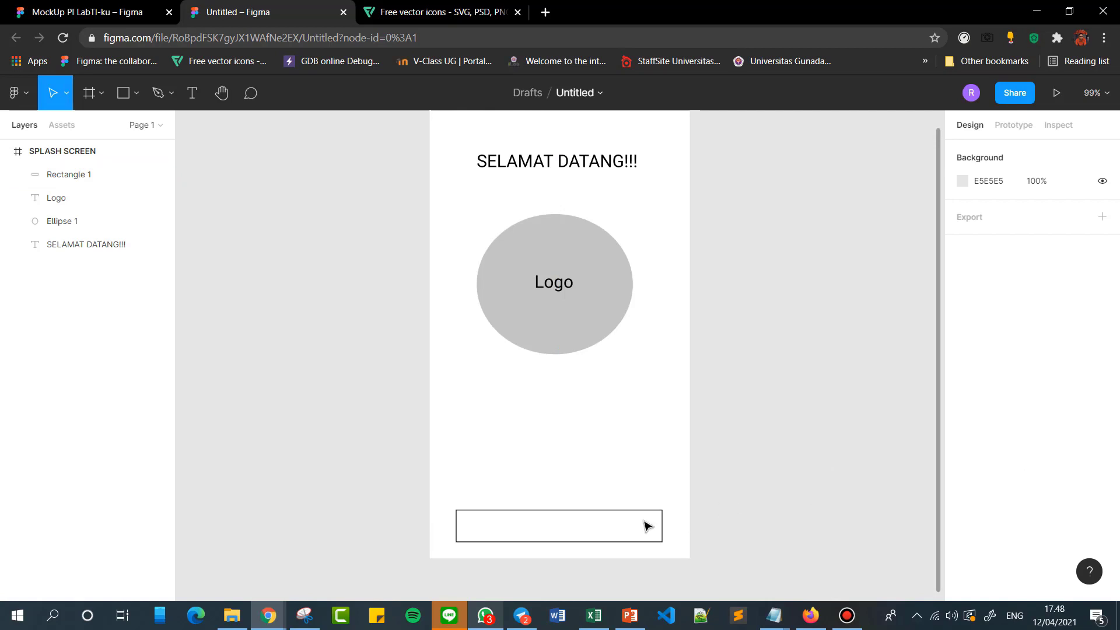
# Move the outlined rectangle up slightly to about X 36, Y 560.
pyautogui.scroll(-1, 778, 383)
pyautogui.scroll(-3, 778, 383)
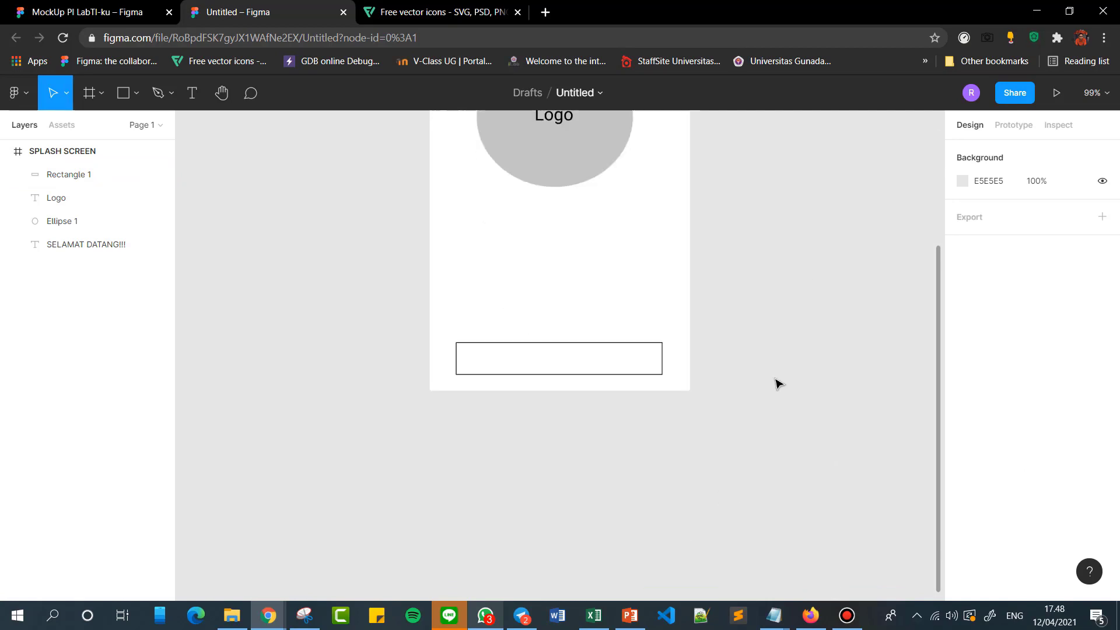
pyautogui.moveTo(567, 367); pyautogui.dragTo(569, 355)
pyautogui.click(768, 308)
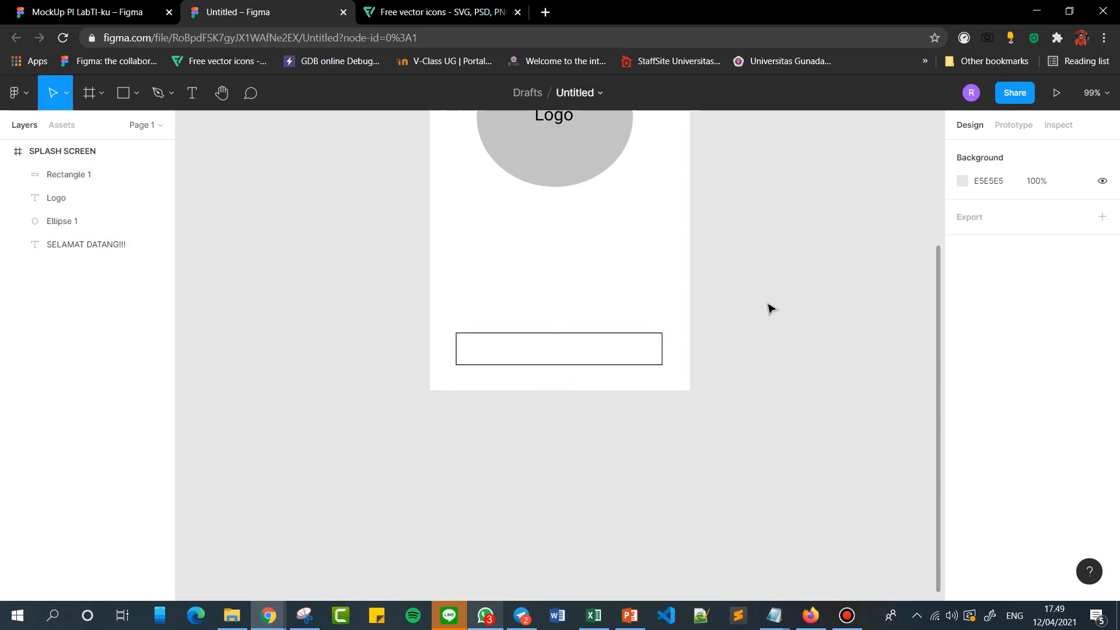
pyautogui.click(124, 93)
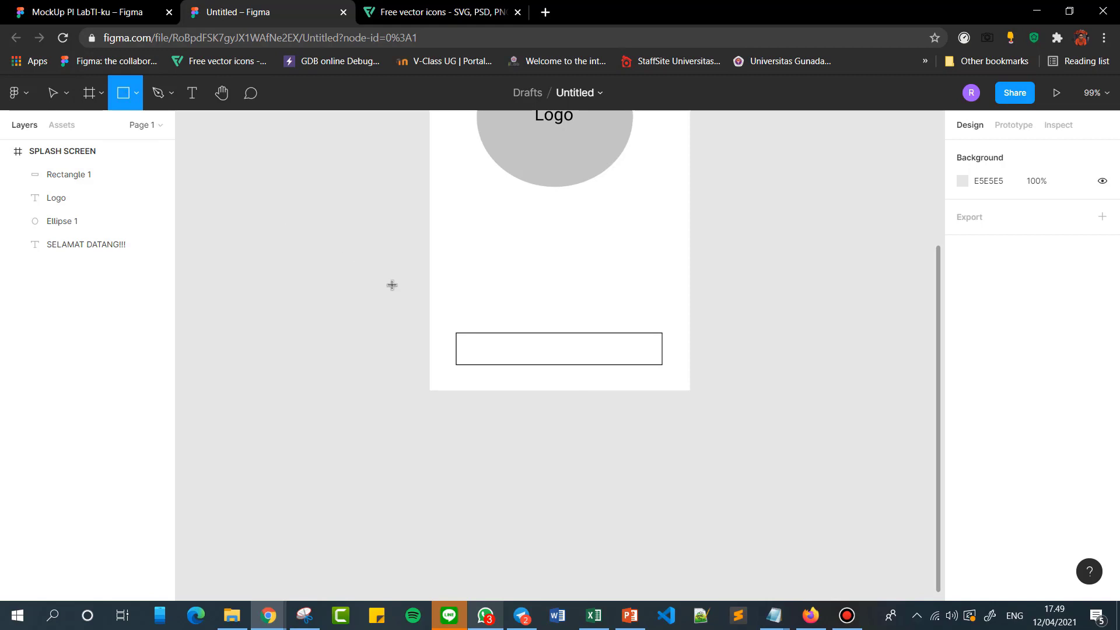
pyautogui.moveTo(478, 337)
pyautogui.mouseDown()
pyautogui.moveTo(555, 358)
pyautogui.moveTo(504, 358)
pyautogui.mouseUp()
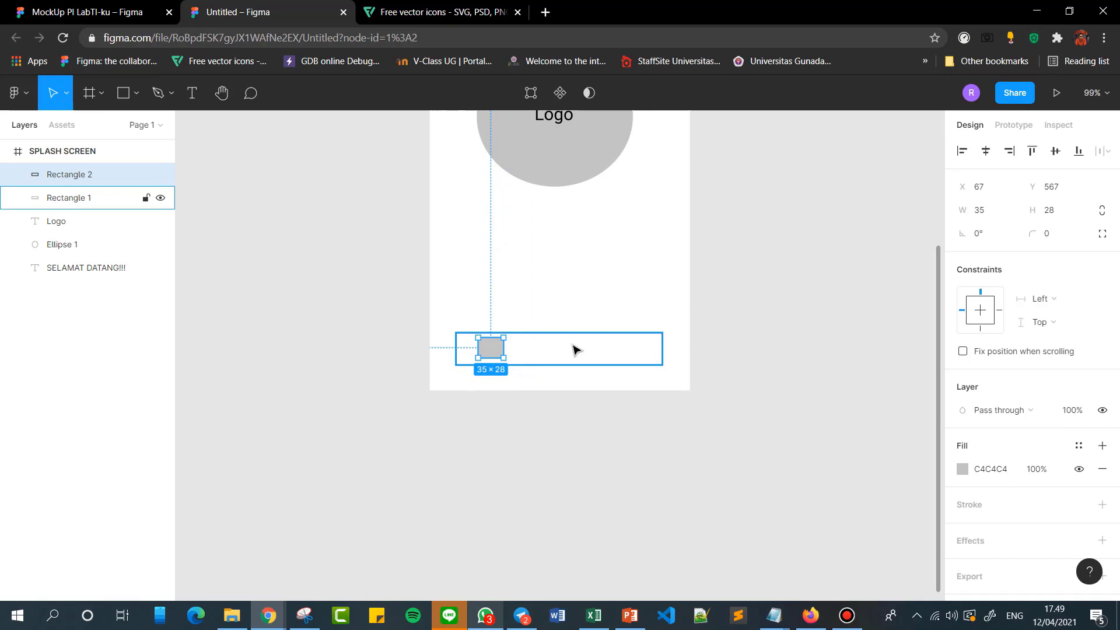
pyautogui.press('Delete')
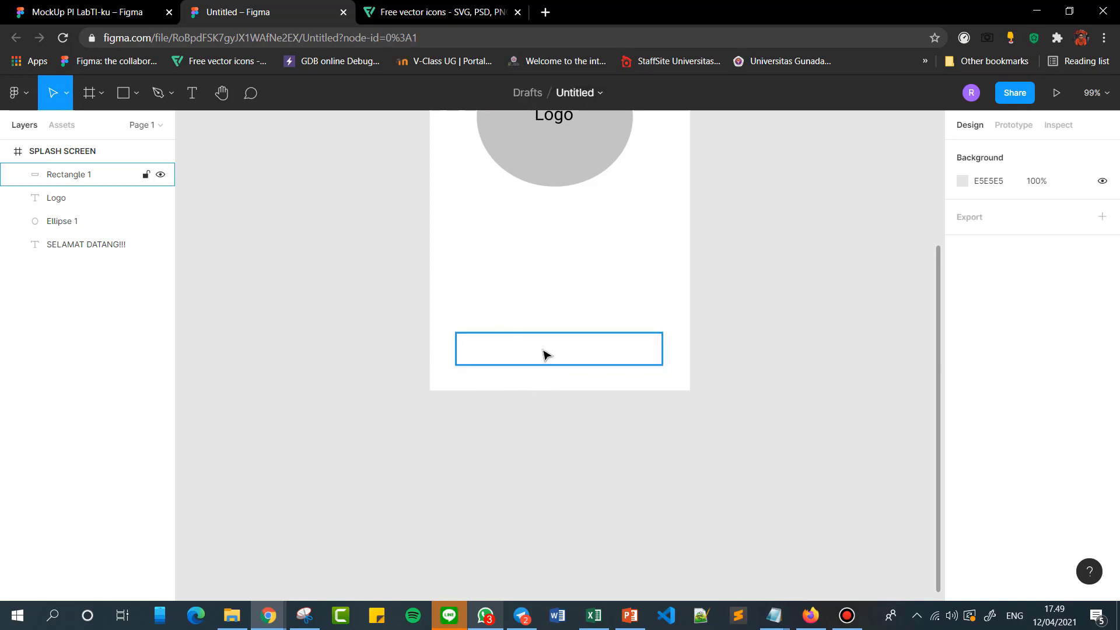
# Change the bottom rectangle's fill type from Solid to Image.
pyautogui.click(543, 354)
pyautogui.click(962, 469)
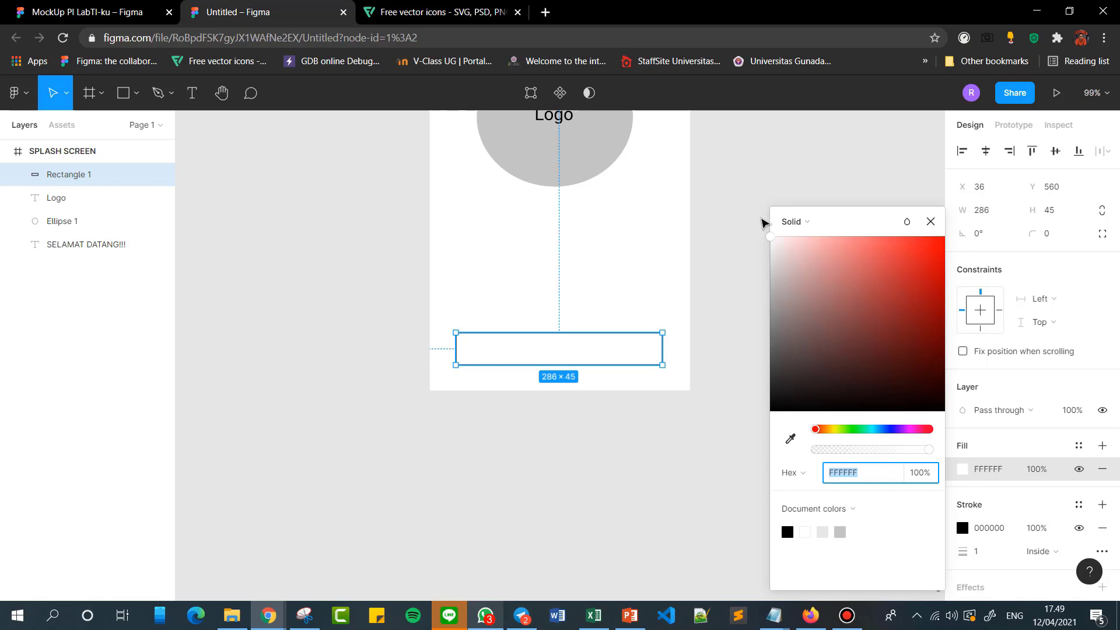
pyautogui.click(819, 223)
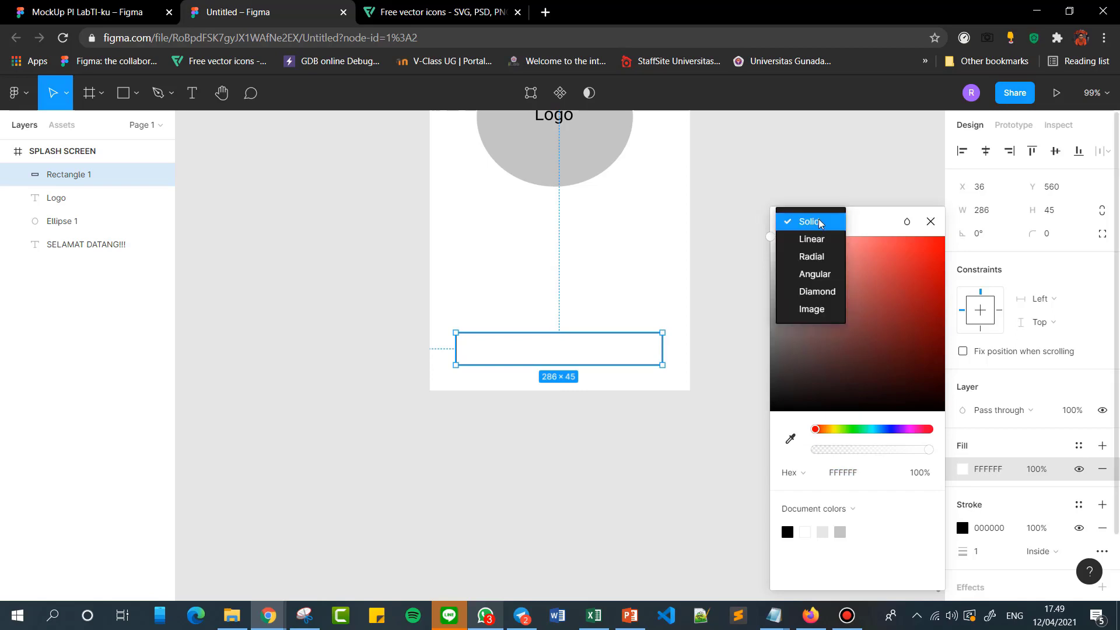
pyautogui.click(828, 311)
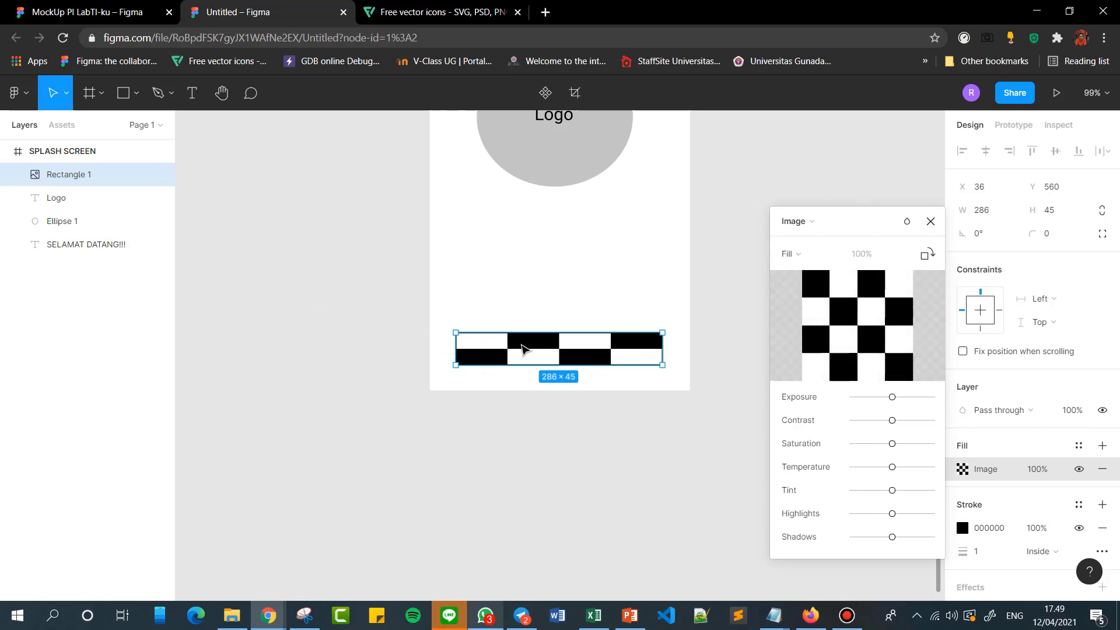
# Load the home icon from the Icon Figma folder in Documents as the bottom rectangle's image fill.
pyautogui.moveTo(873, 328)
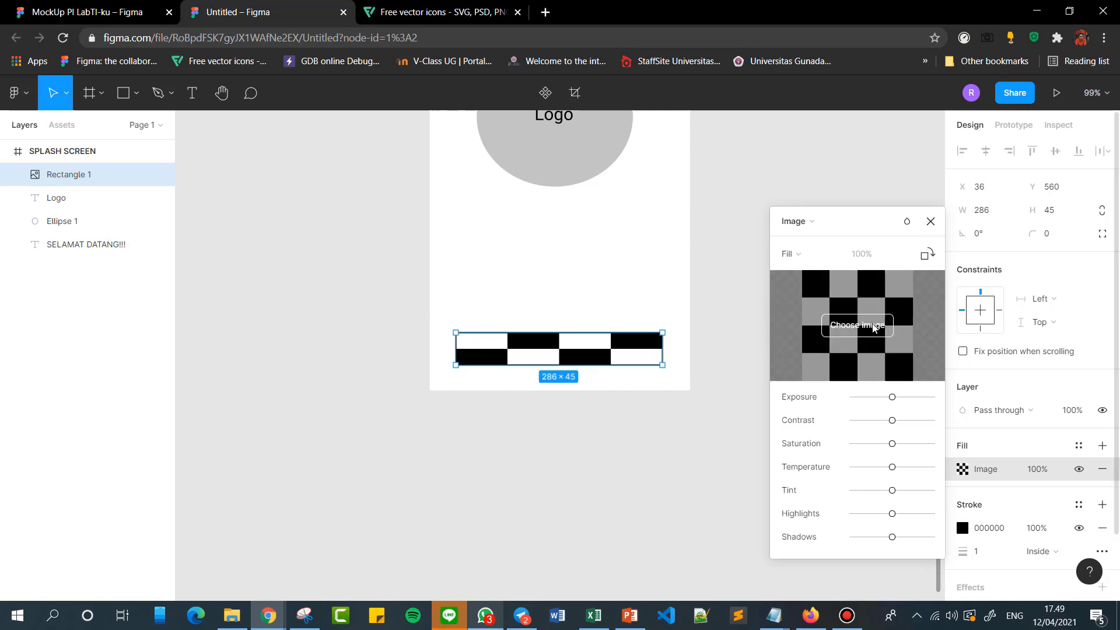
pyautogui.click(852, 331)
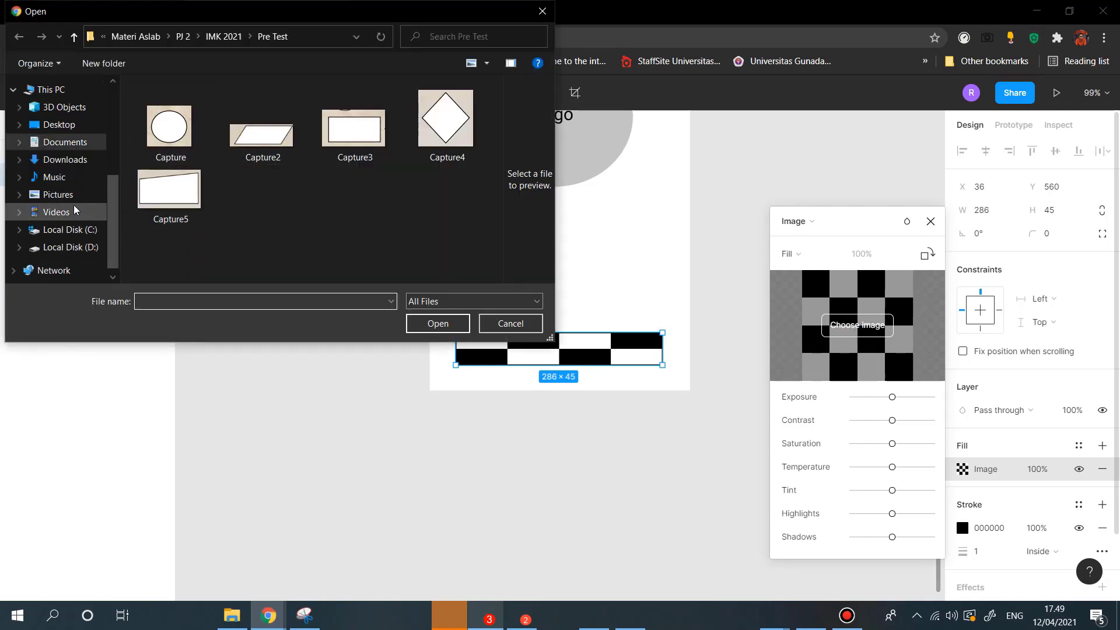
pyautogui.click(84, 144)
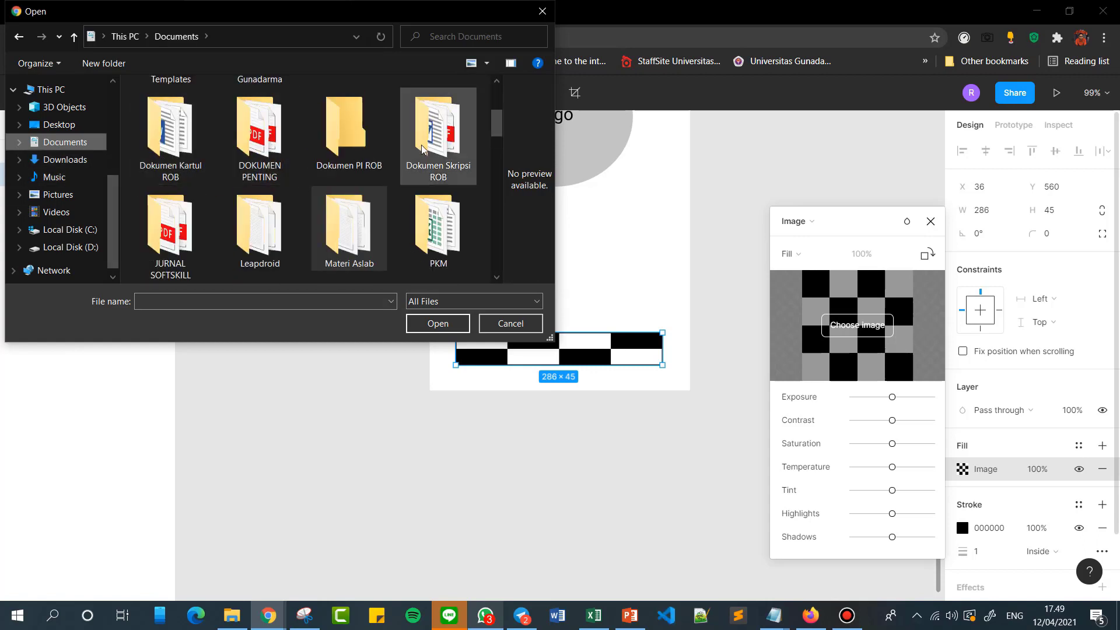
pyautogui.doubleClick(348, 138)
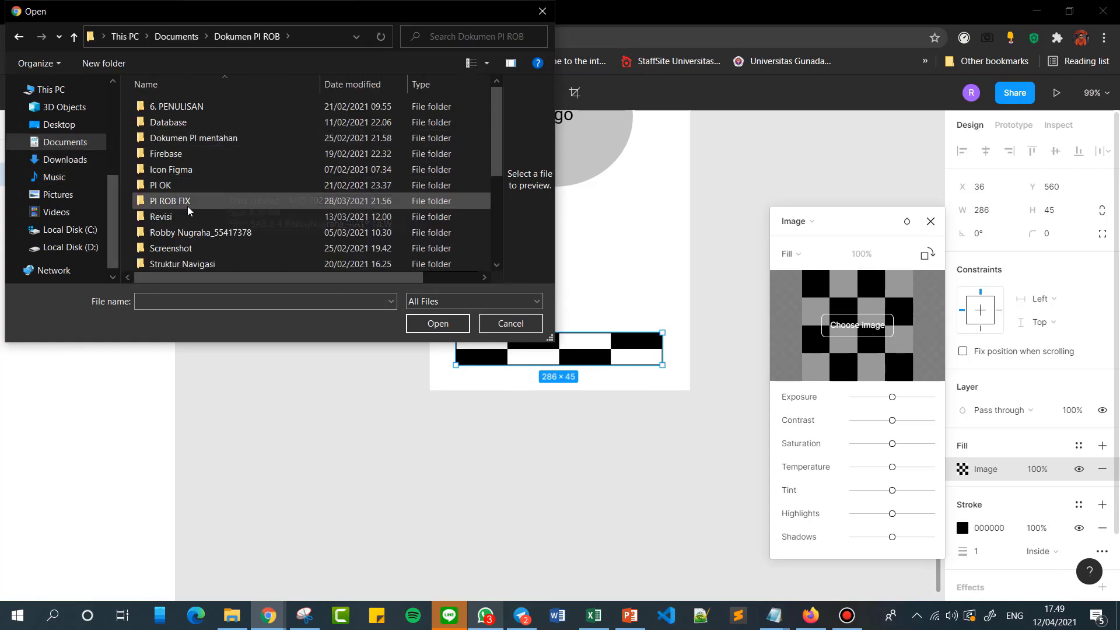
pyautogui.doubleClick(175, 170)
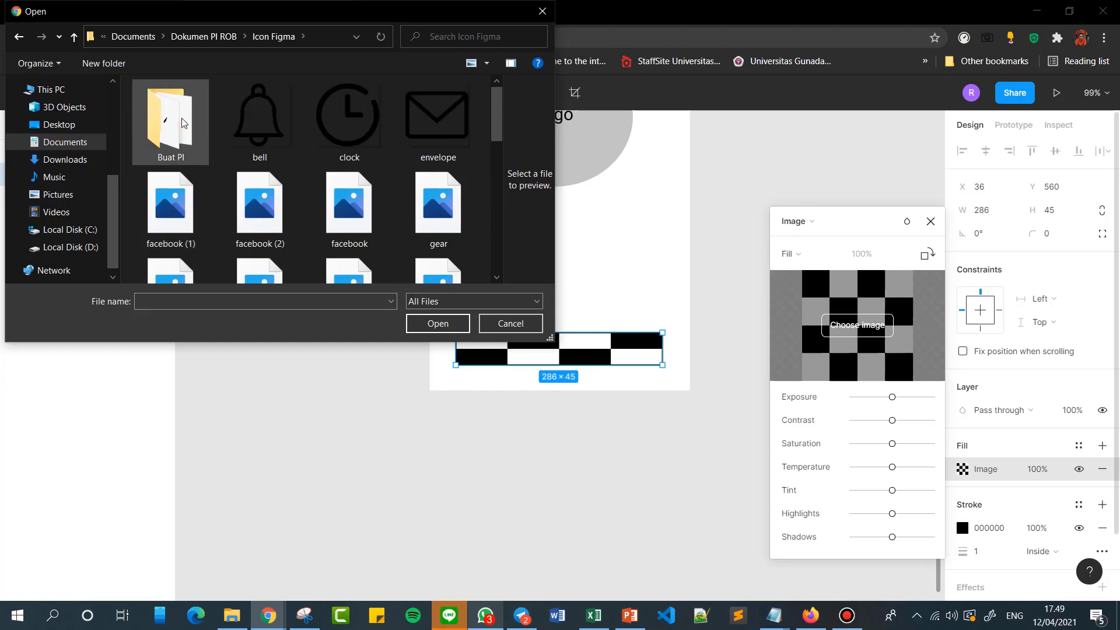
pyautogui.scroll(-3, 454, 186)
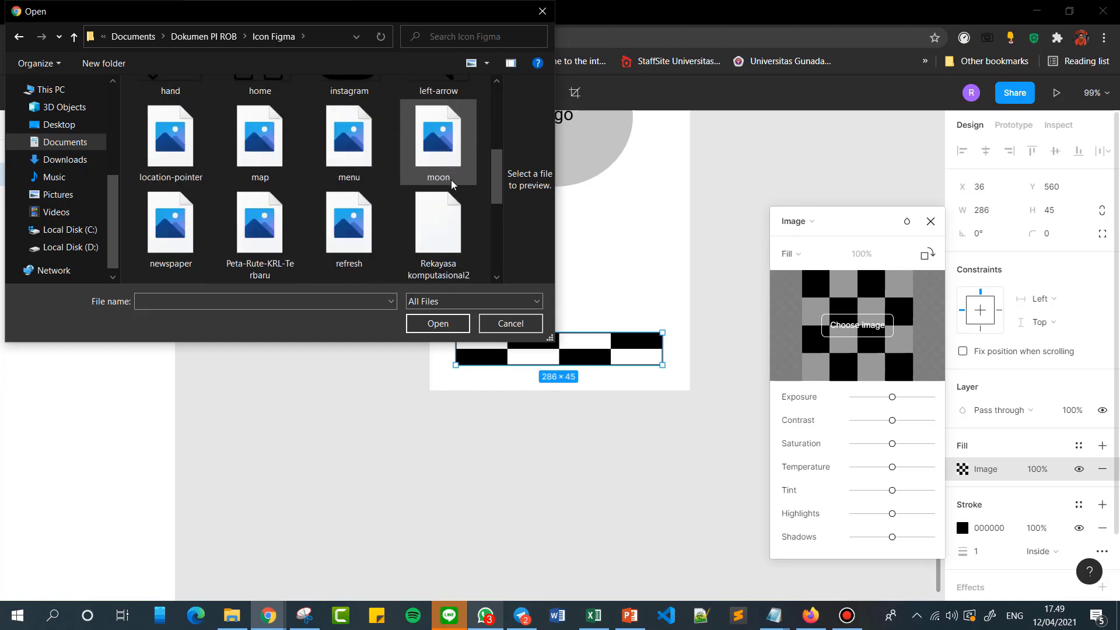
pyautogui.scroll(3, 454, 187)
pyautogui.scroll(-10, 305, 163)
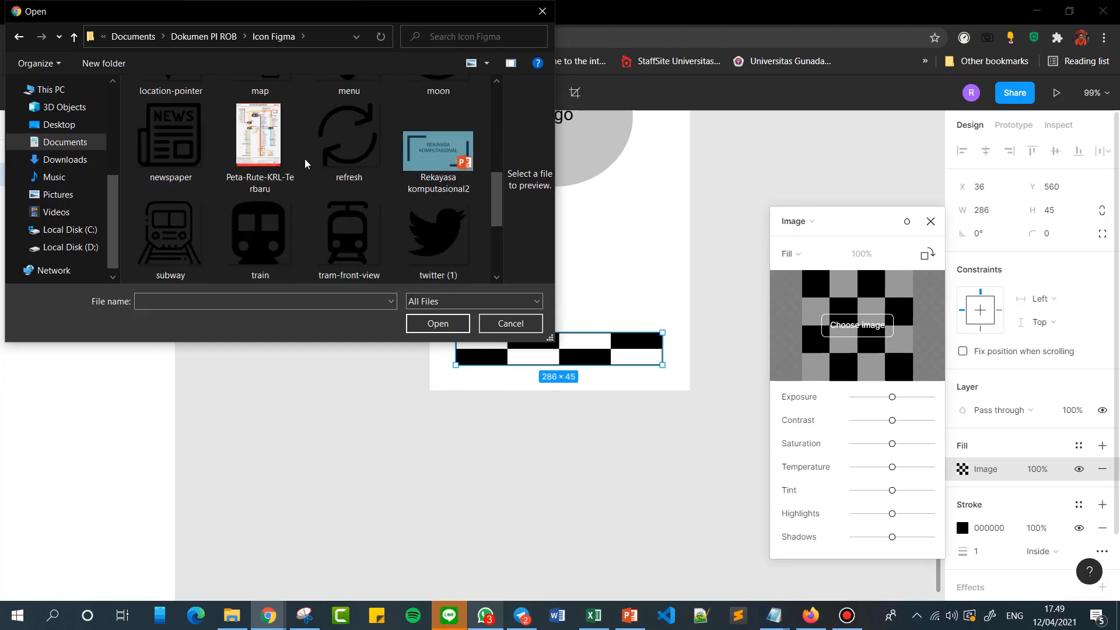
pyautogui.scroll(10, 306, 163)
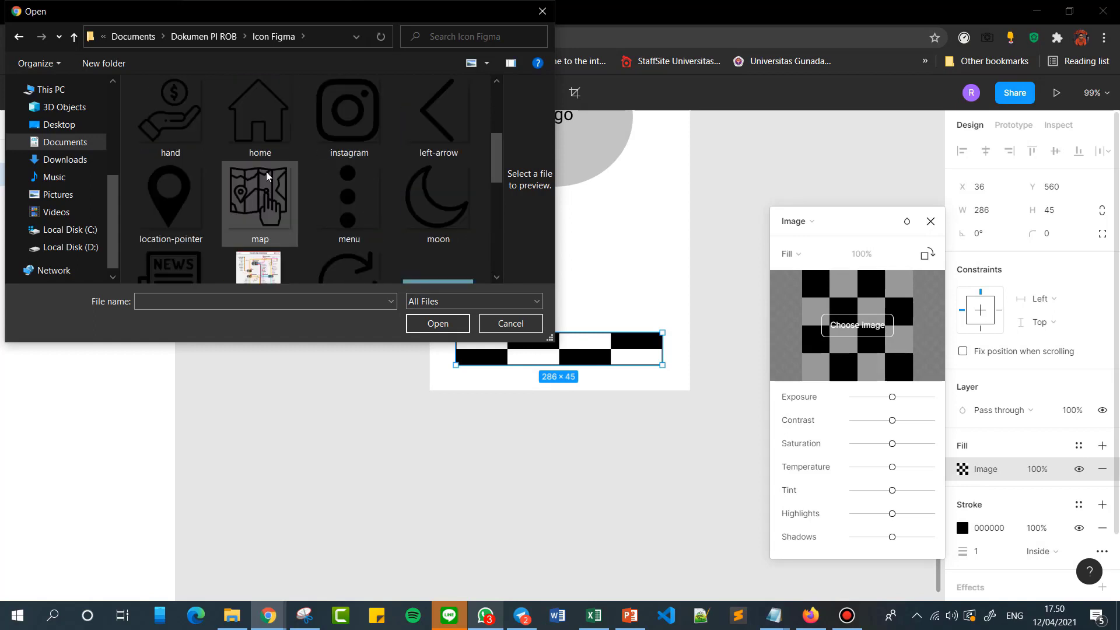
pyautogui.scroll(-2, 266, 176)
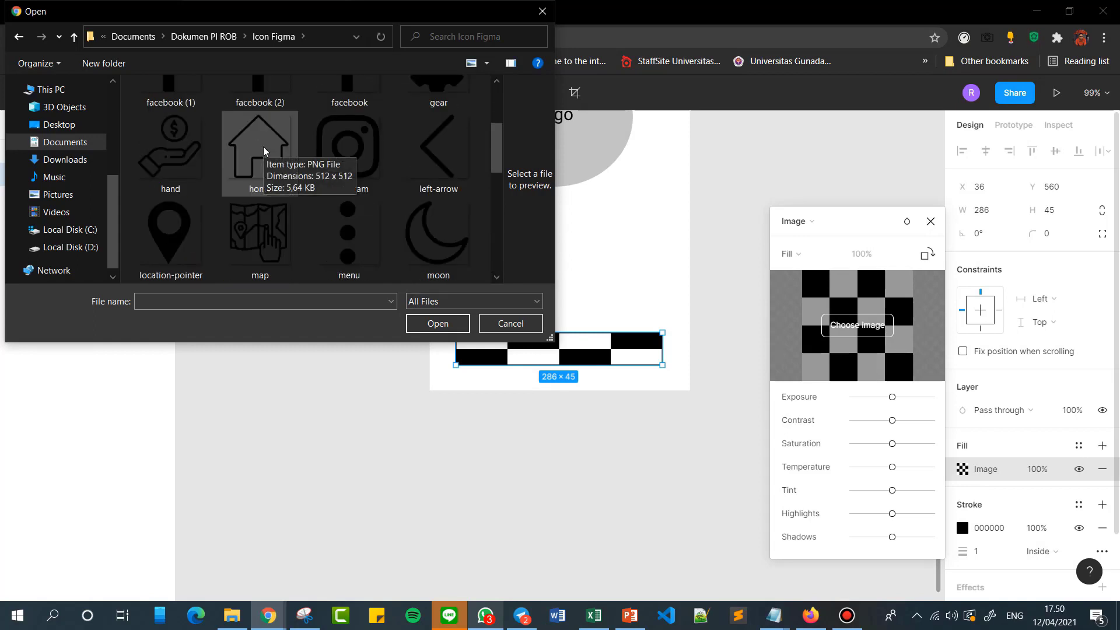
pyautogui.click(263, 151)
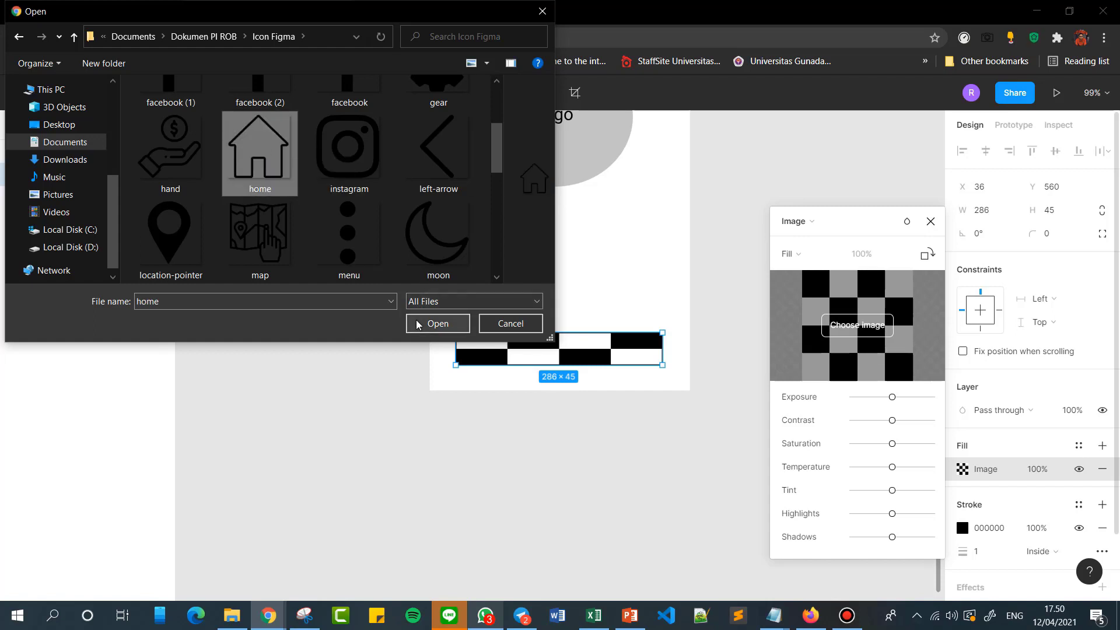
pyautogui.click(417, 324)
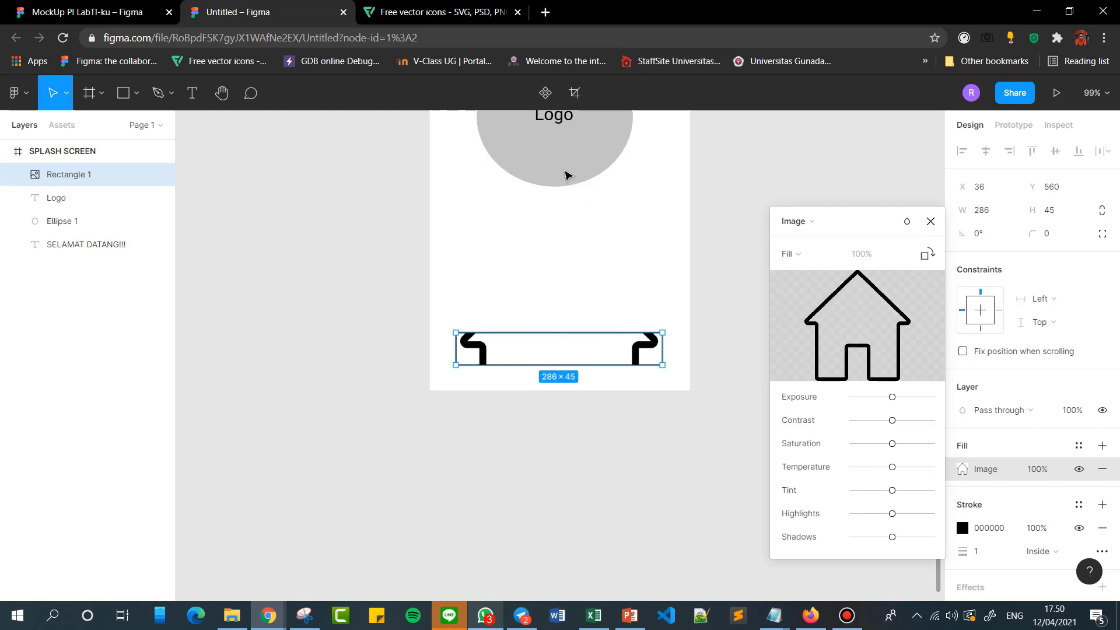
# Switch the bottom rectangle's fill type back to Solid and deselect it.
pyautogui.click(930, 222)
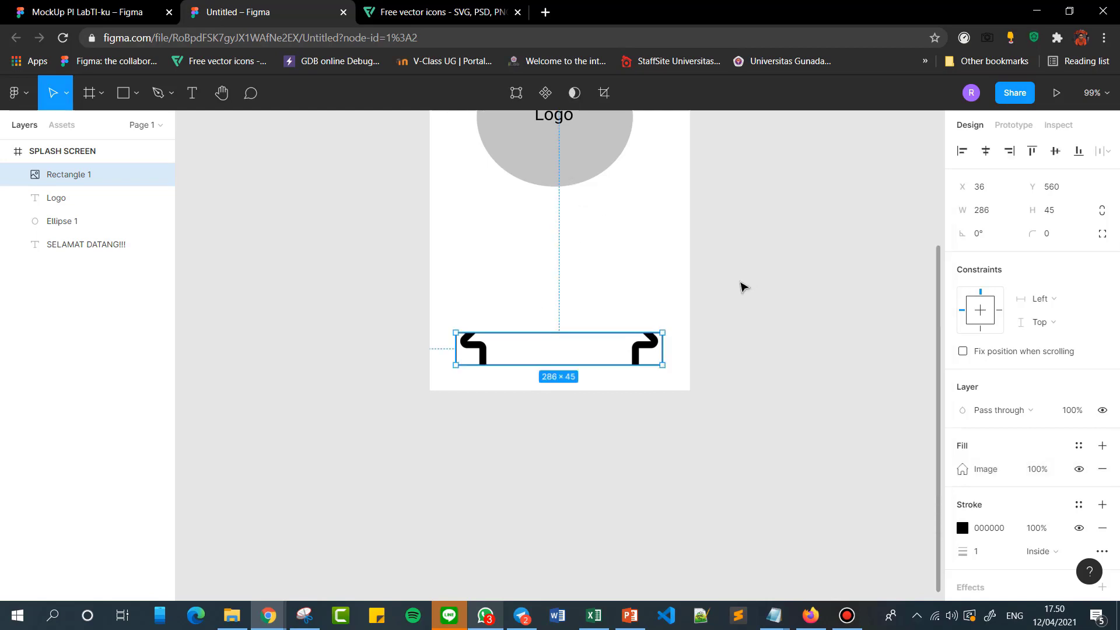
pyautogui.click(962, 470)
pyautogui.click(808, 252)
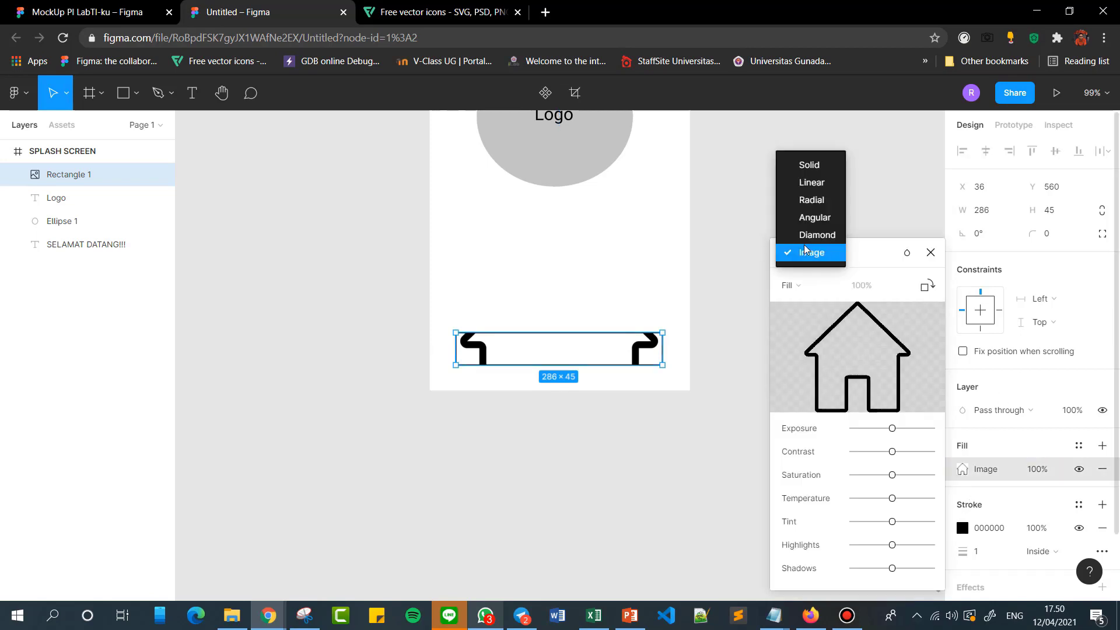
pyautogui.click(797, 168)
pyautogui.click(929, 220)
pyautogui.click(450, 243)
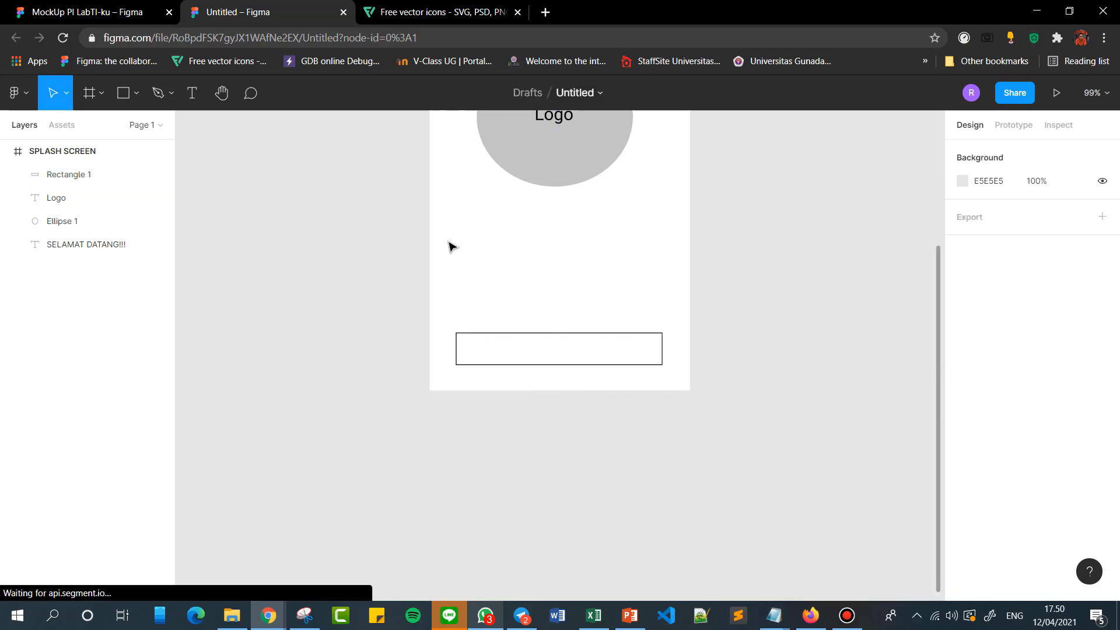
# Draw a small rectangle about 42 × 33 in the middle of the outlined bottom rectangle.
pyautogui.click(137, 92)
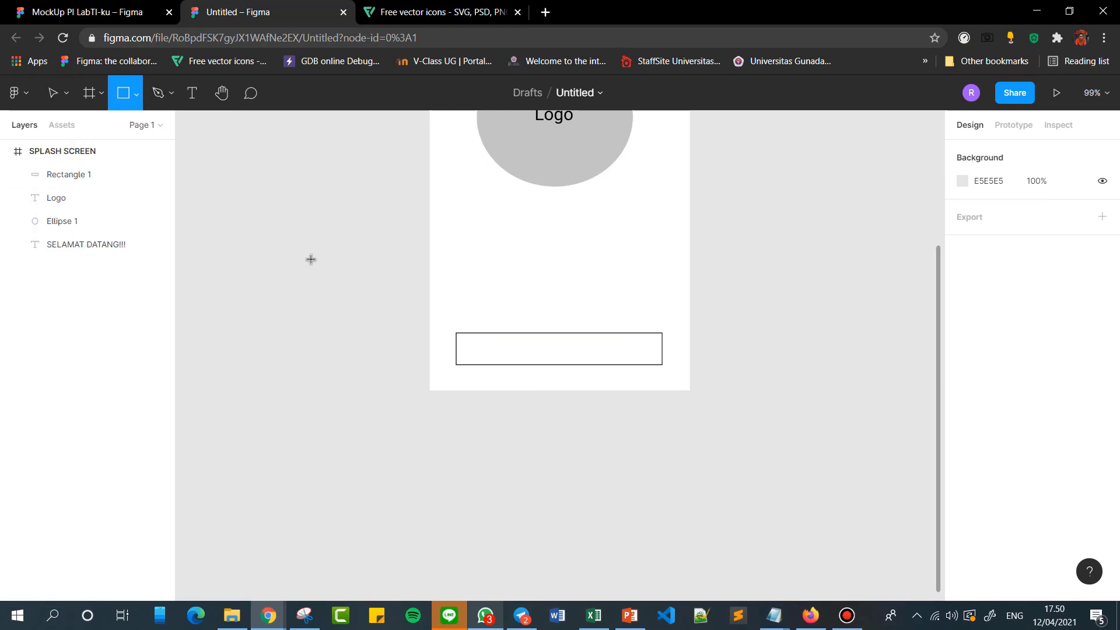
pyautogui.click(94, 126)
pyautogui.moveTo(540, 336)
pyautogui.mouseDown()
pyautogui.moveTo(590, 370)
pyautogui.moveTo(570, 360)
pyautogui.mouseUp()
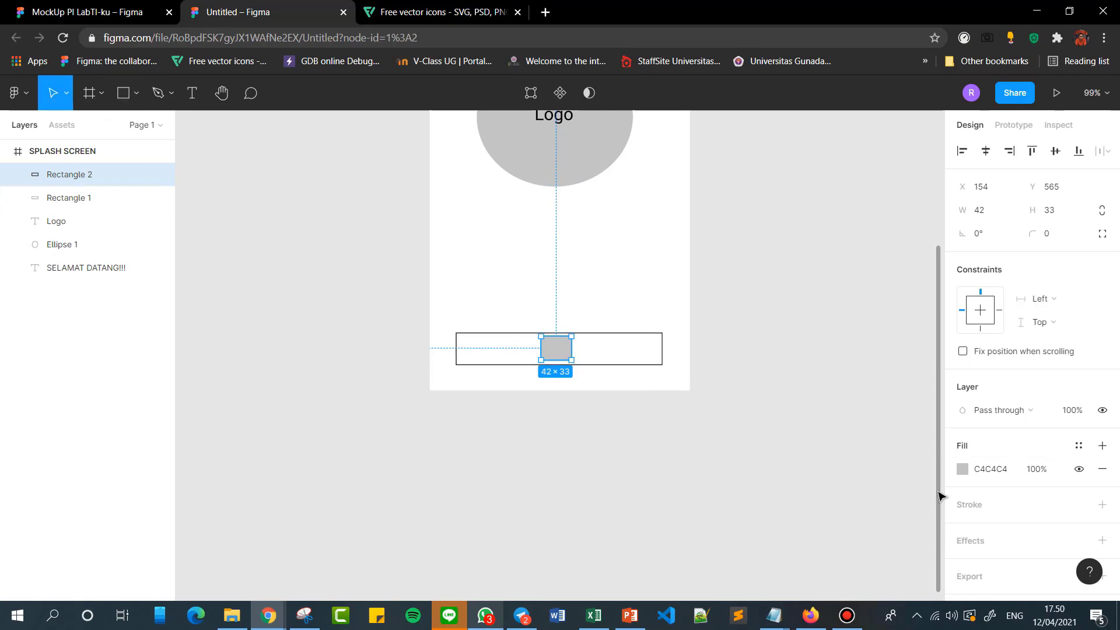
# Give the small rectangle an image fill using the home icon from the Icon Figma folder.
pyautogui.click(968, 474)
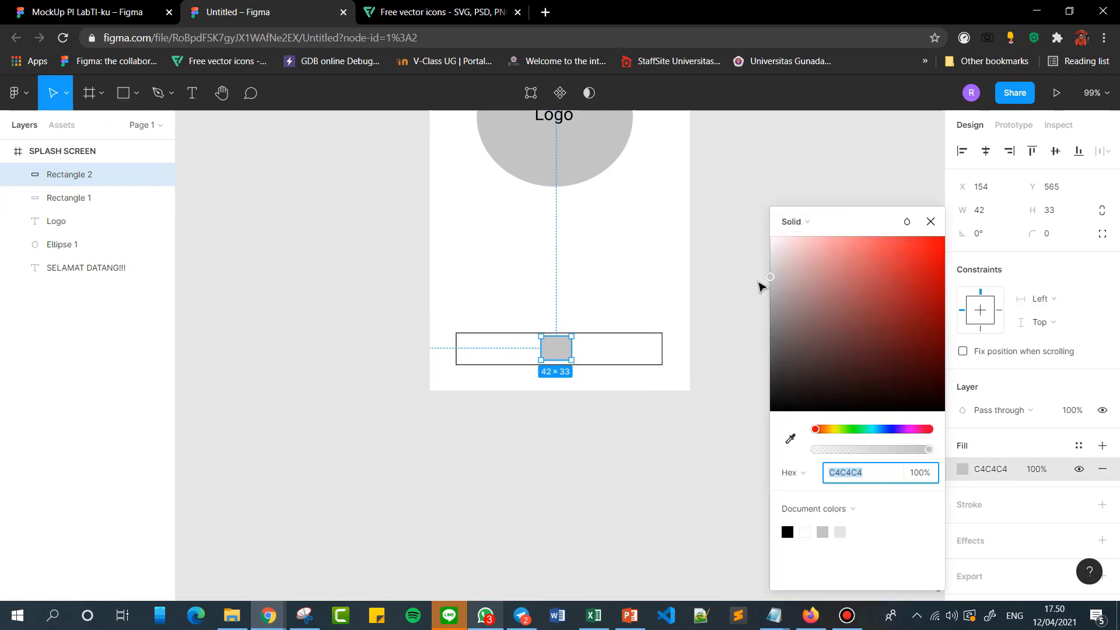
pyautogui.click(791, 220)
pyautogui.click(798, 307)
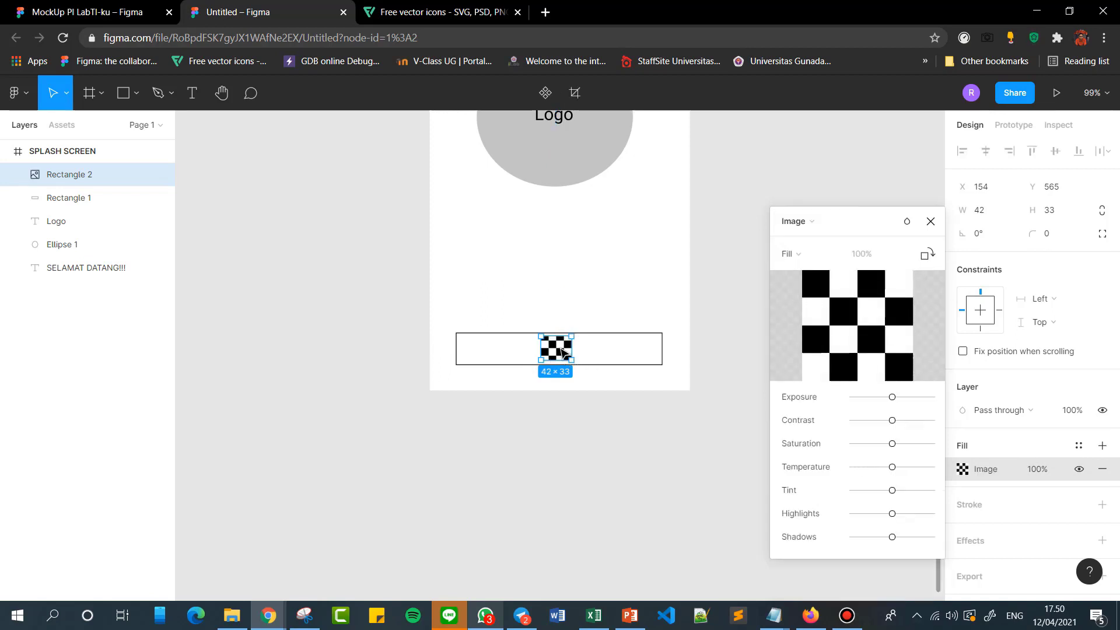
pyautogui.click(858, 326)
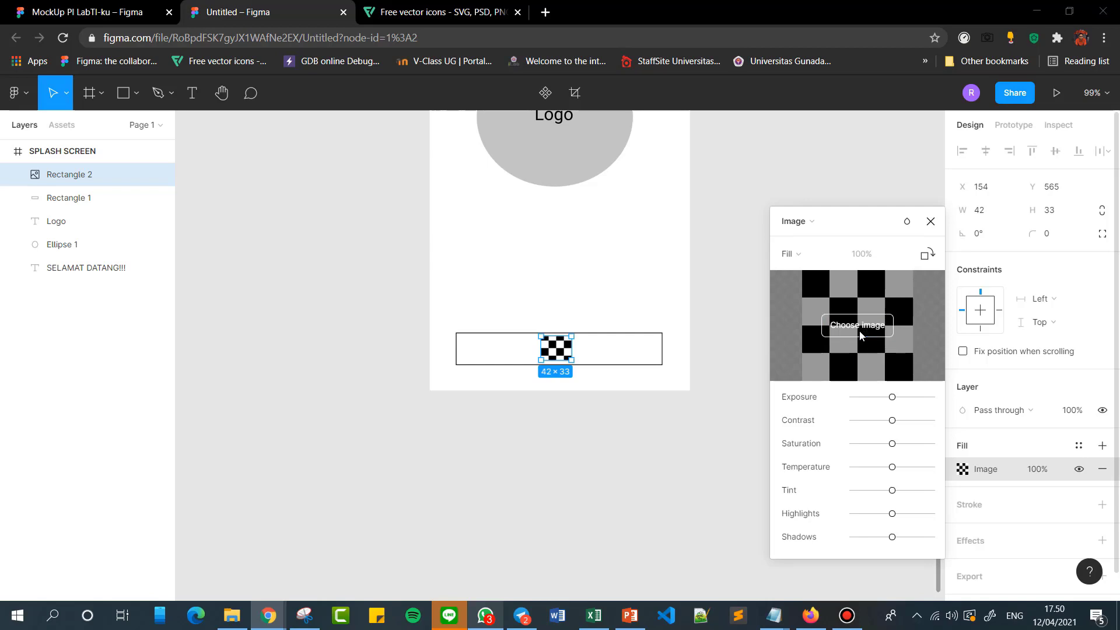
pyautogui.scroll(-2, 282, 145)
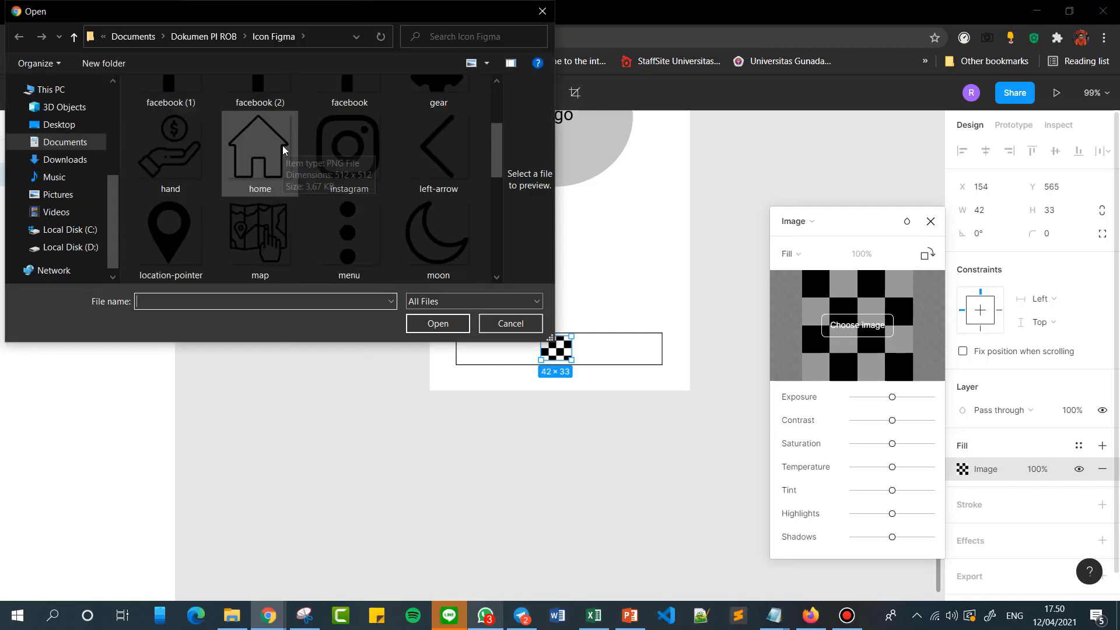
pyautogui.click(284, 163)
pyautogui.click(439, 324)
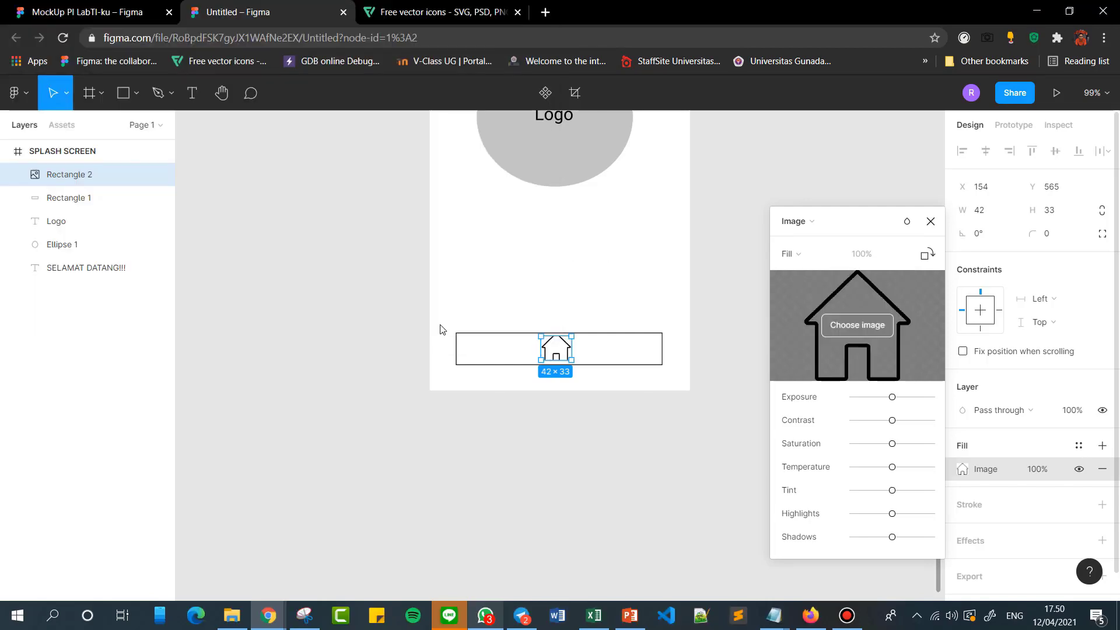
pyautogui.click(930, 221)
pyautogui.click(820, 292)
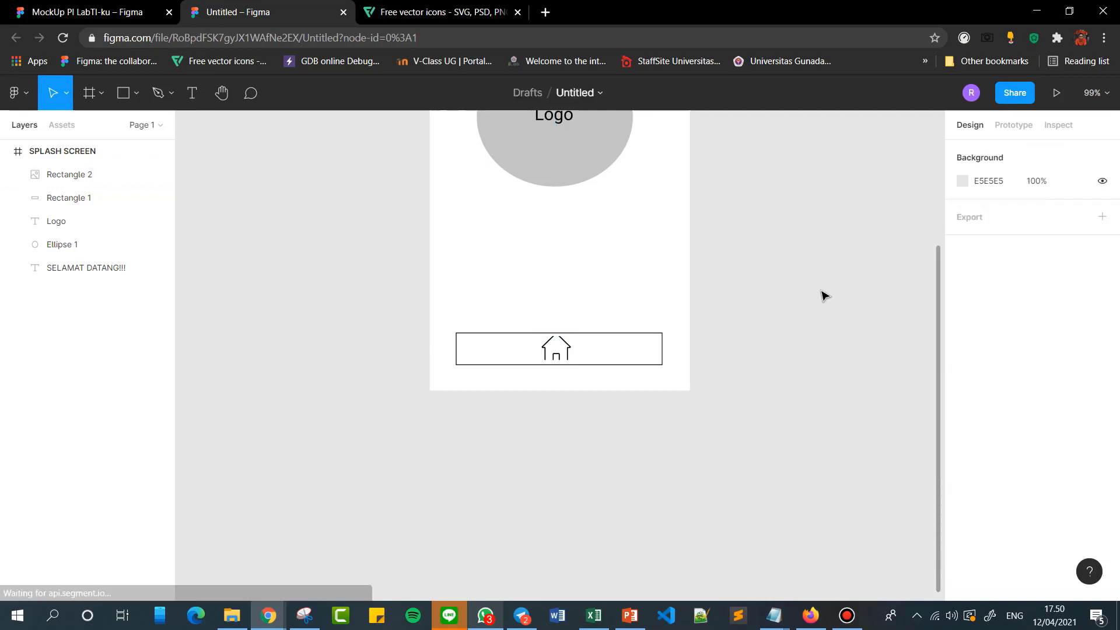
pyautogui.scroll(3, 712, 383)
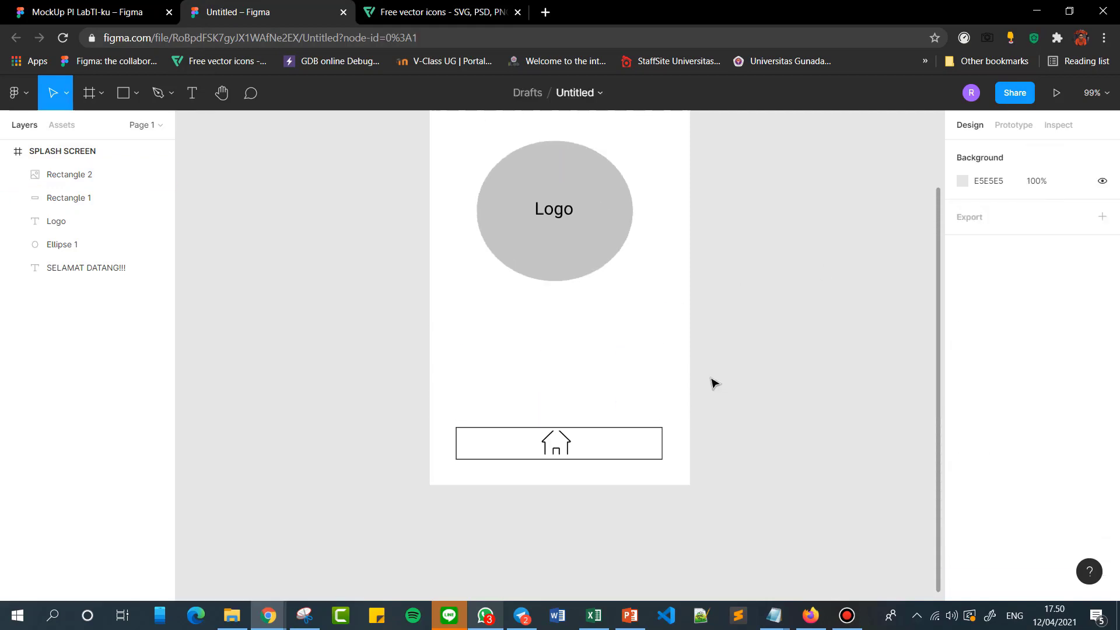
pyautogui.scroll(5, 712, 383)
pyautogui.scroll(-1, 632, 522)
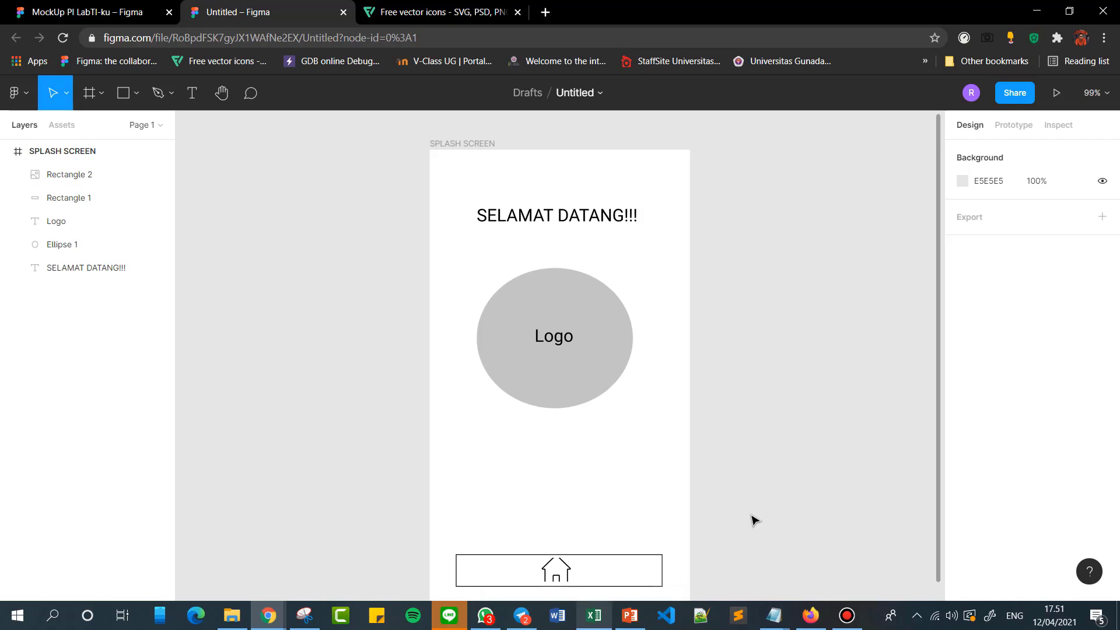
pyautogui.scroll(-1, 522, 548)
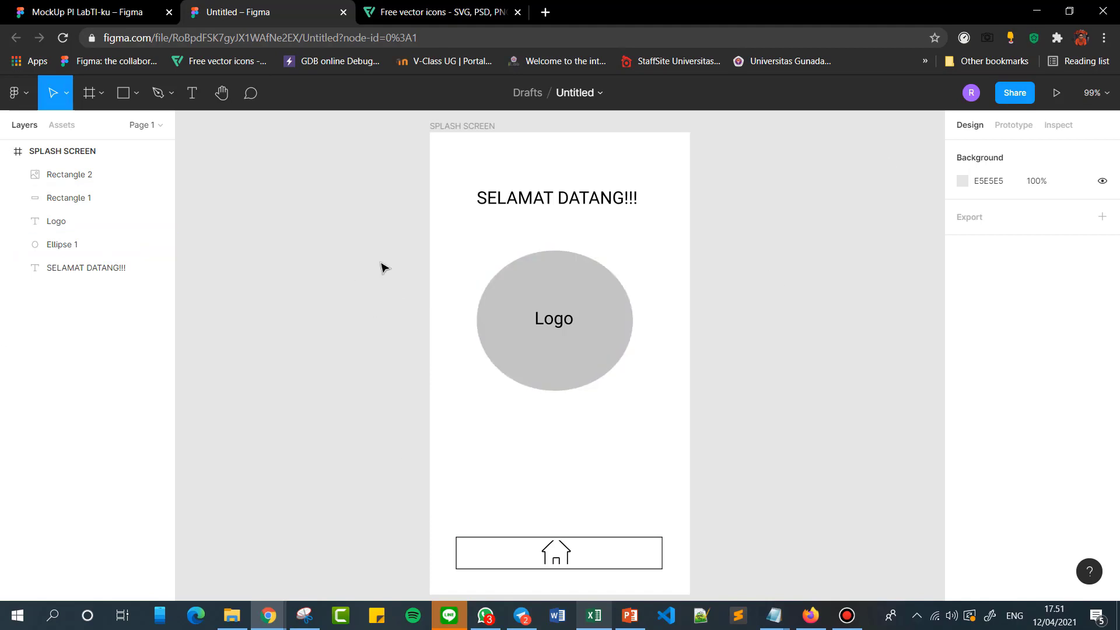
pyautogui.scroll(-1, 640, 264)
pyautogui.scroll(1, 640, 264)
# Collapse the SPLASH SCREEN frame's layers in the layer list.
pyautogui.click(7, 151)
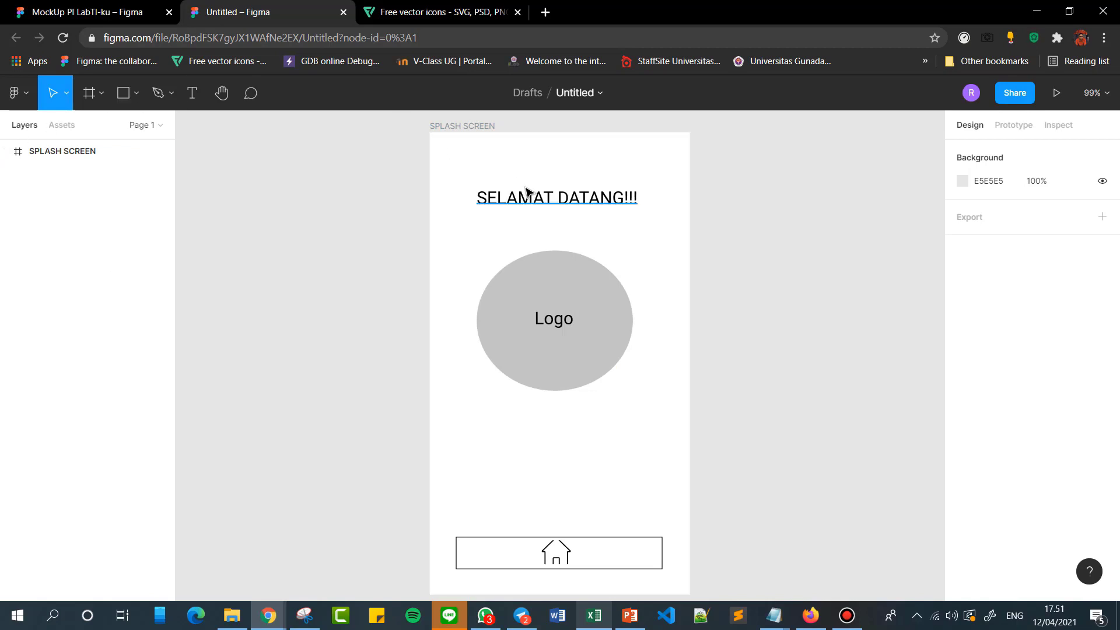
pyautogui.click(101, 93)
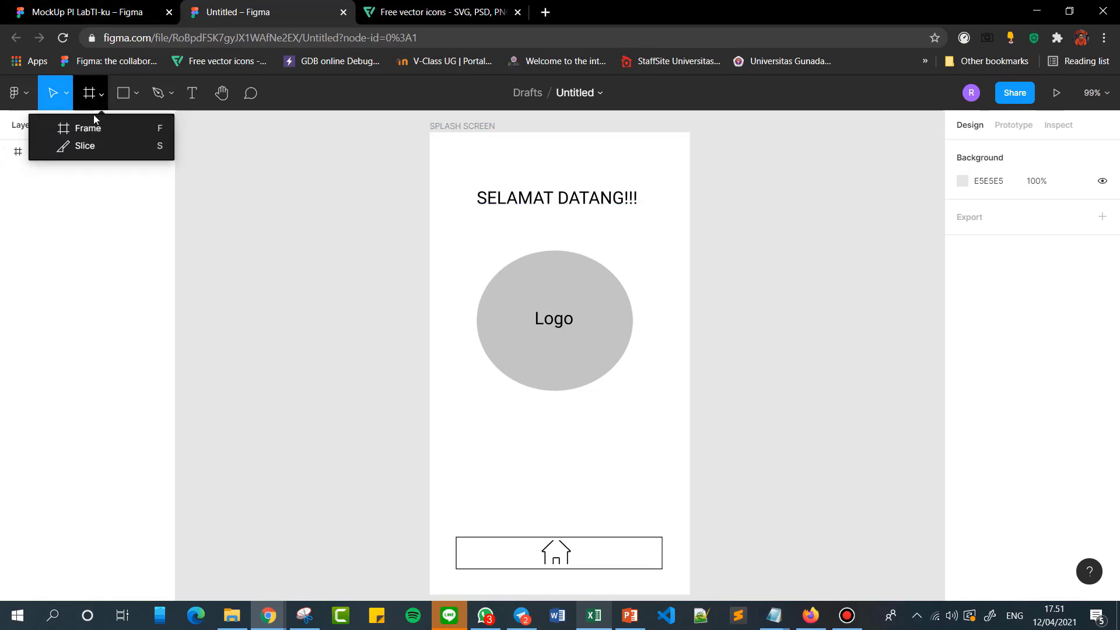
pyautogui.click(738, 248)
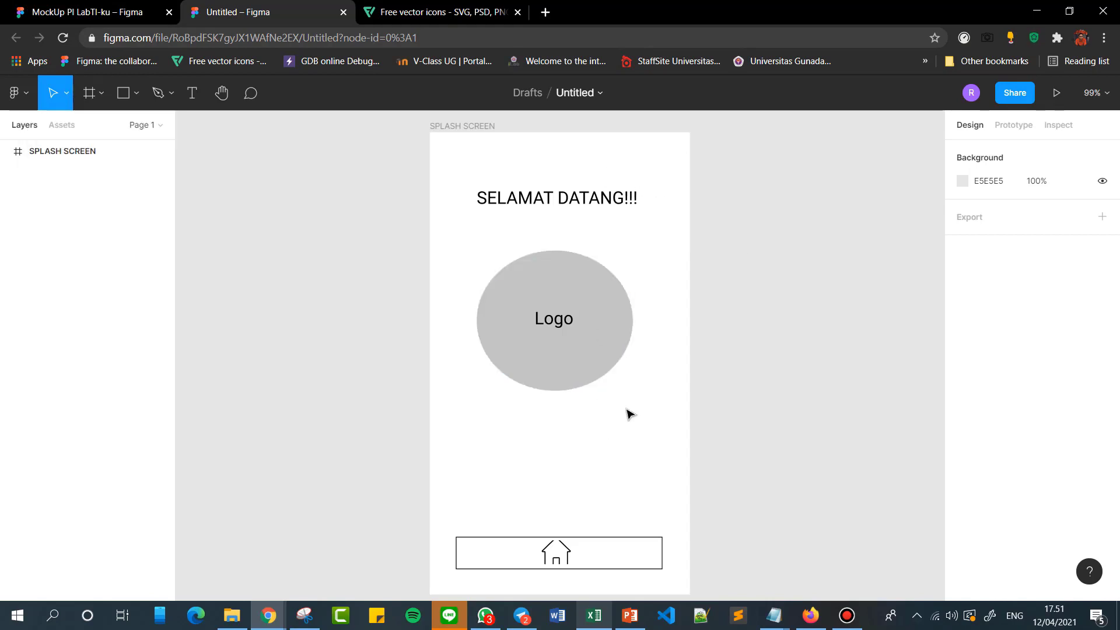
# Duplicate the SPLASH SCREEN frame, placing the copy beside the original at X 220, Y -320.
pyautogui.click(447, 129)
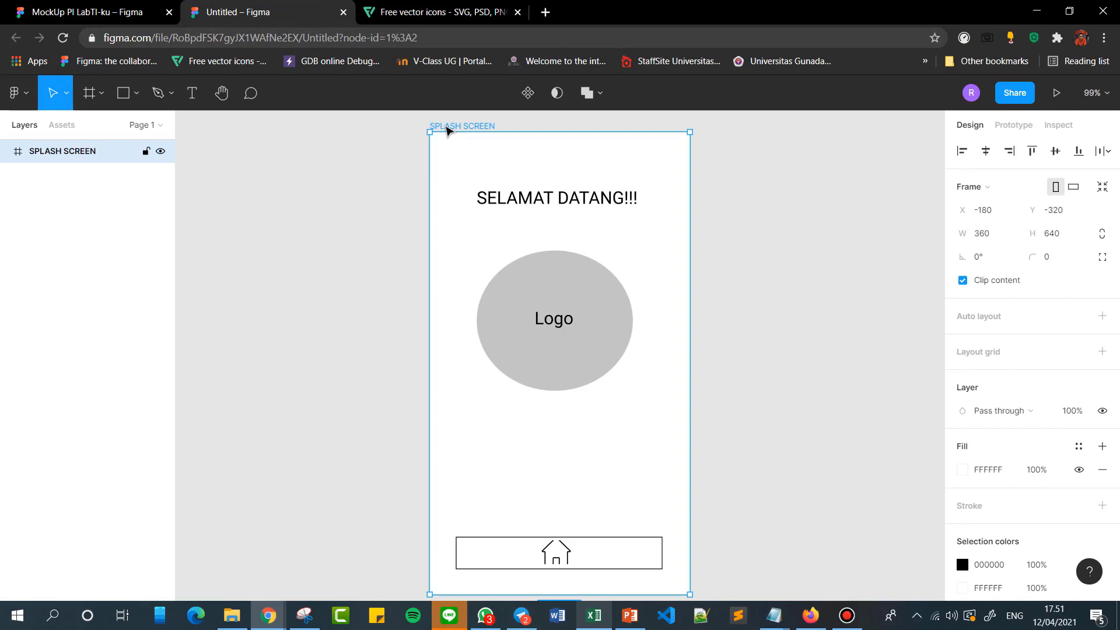
pyautogui.hotkey('ctrl', 'v')
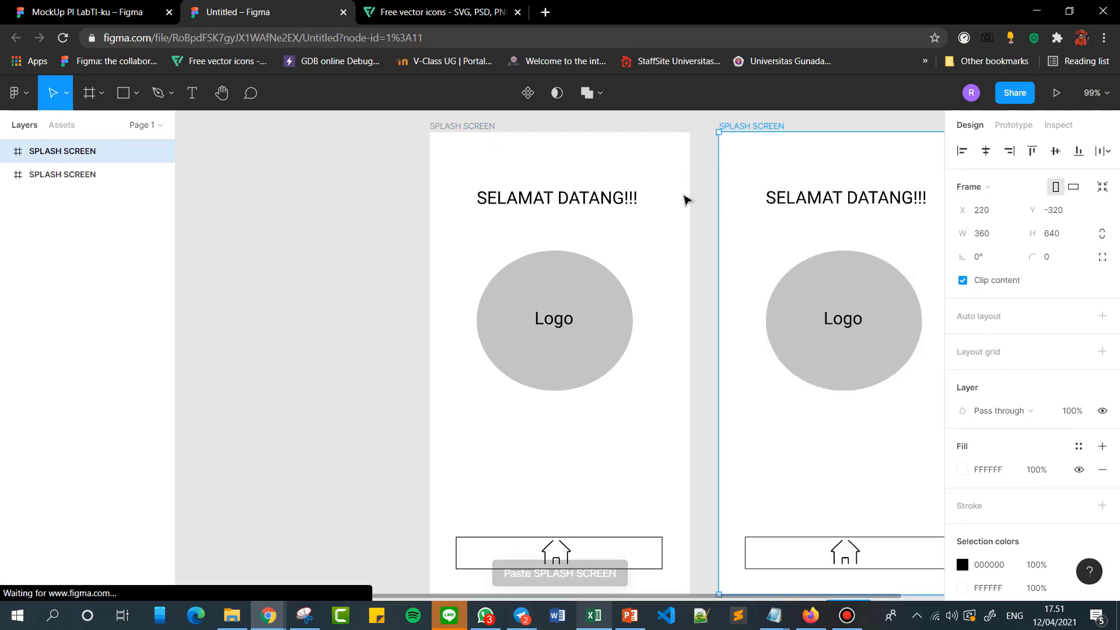
pyautogui.moveTo(658, 592); pyautogui.dragTo(799, 540)
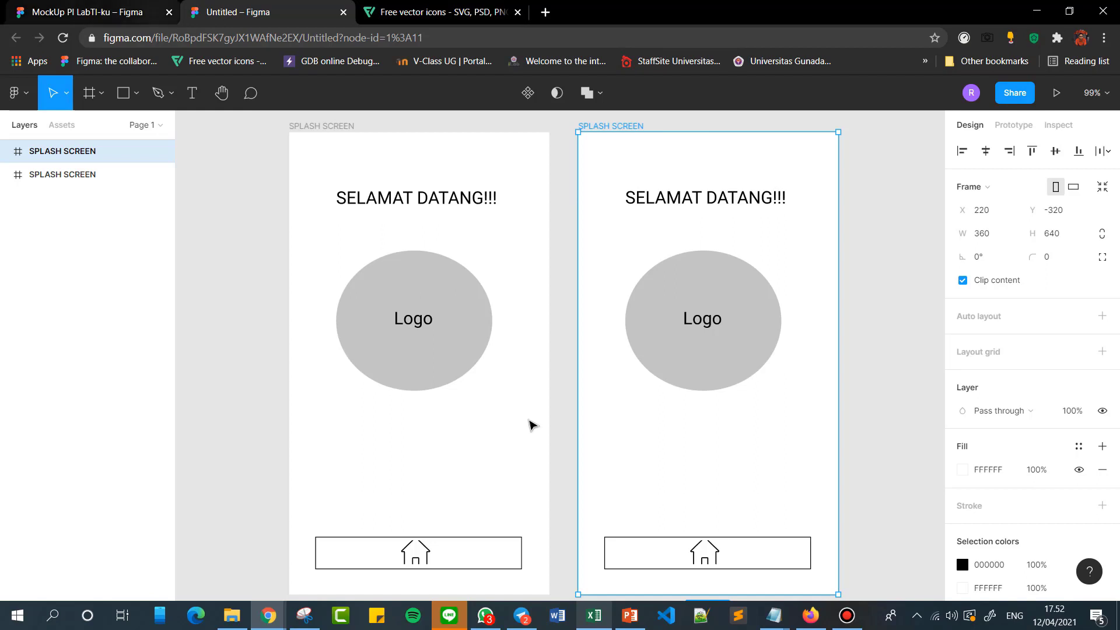
# Switch to the MockUp PI LabTI-ku file and examine its Start Home and Login screen frames.
pyautogui.click(110, 10)
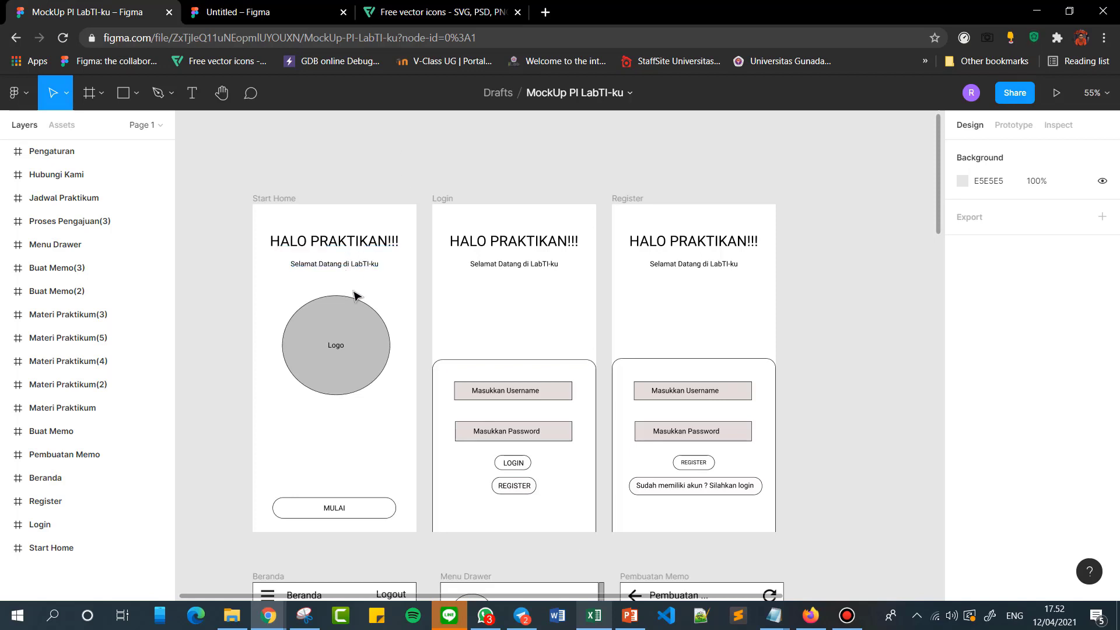
pyautogui.scroll(-1, 265, 307)
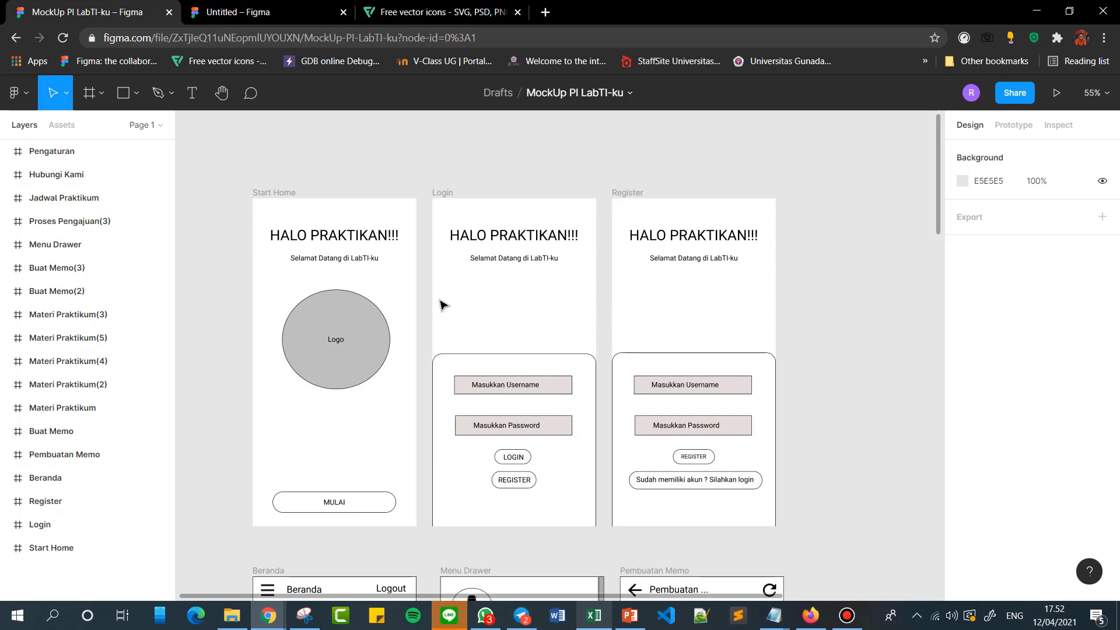
pyautogui.click(297, 194)
pyautogui.click(441, 193)
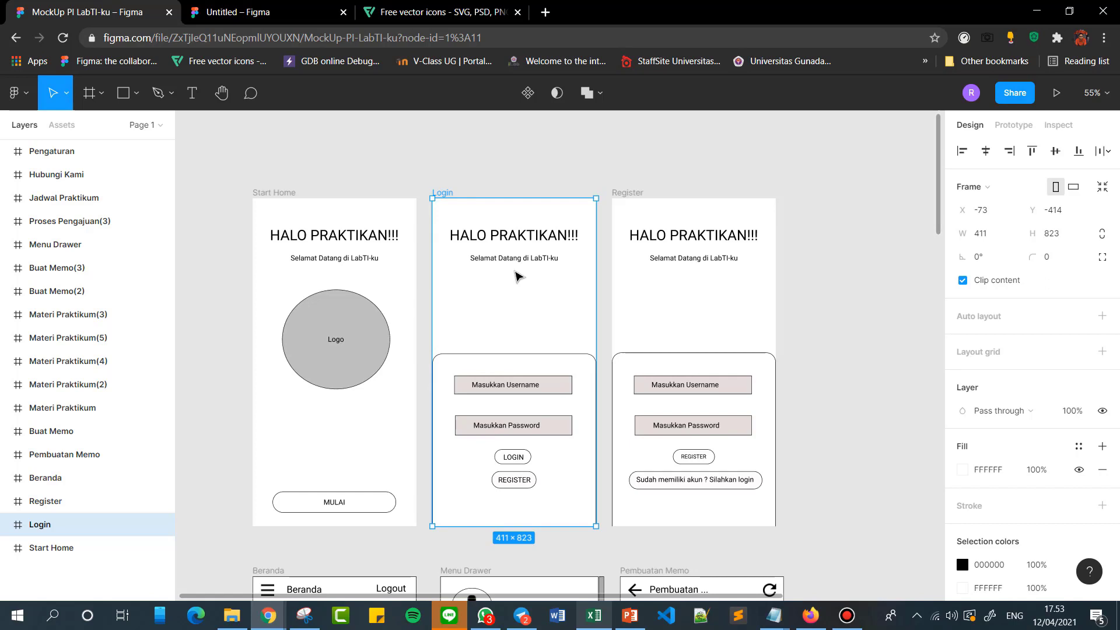
pyautogui.click(523, 161)
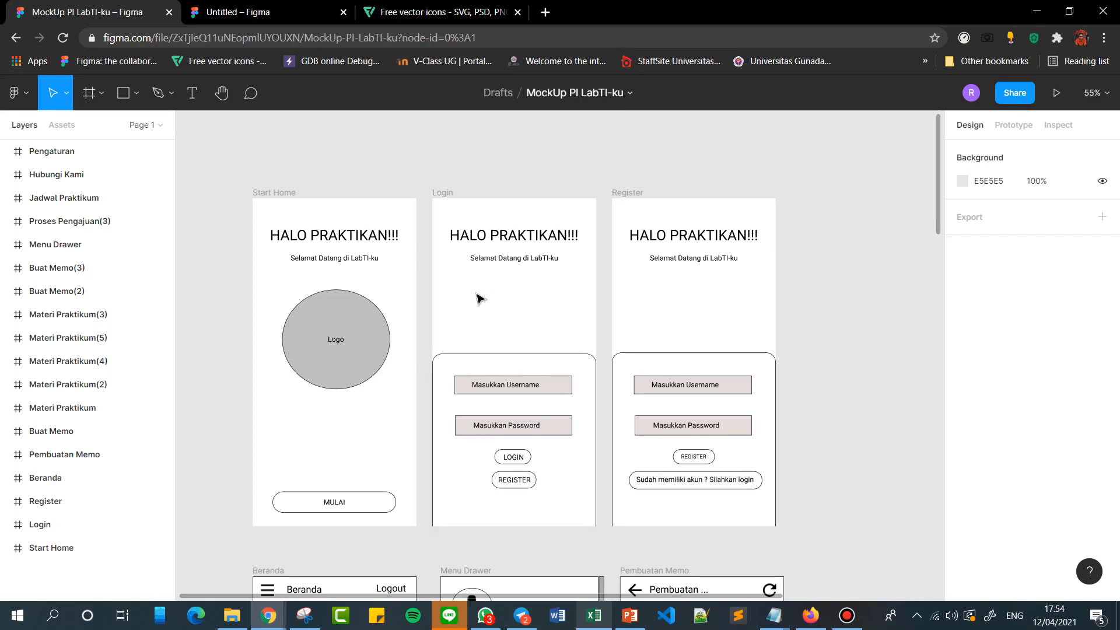
pyautogui.click(442, 194)
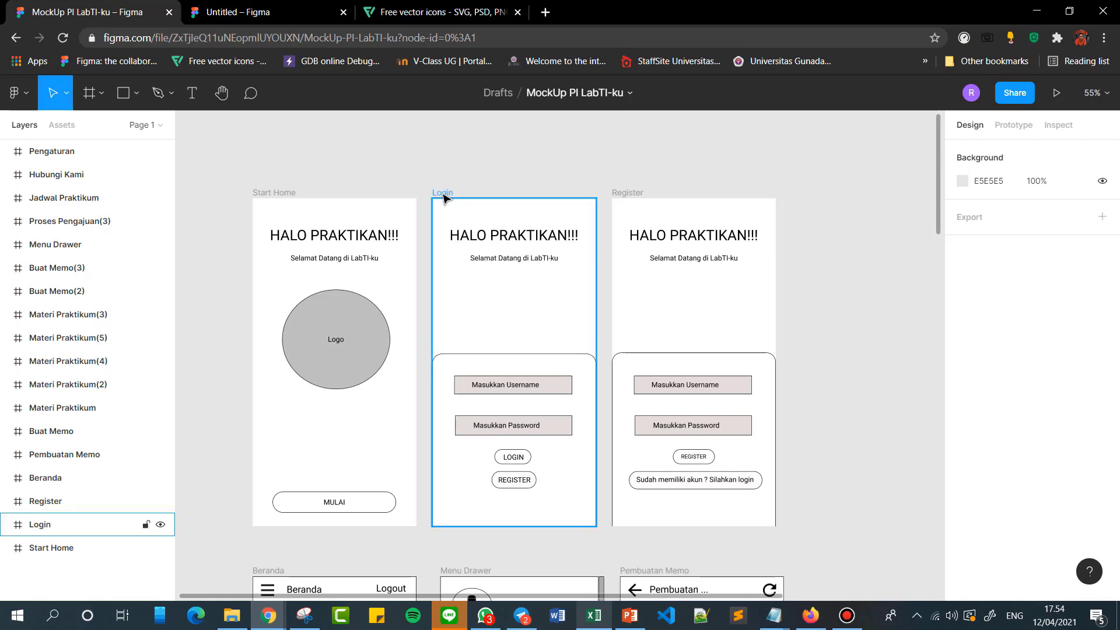
pyautogui.click(446, 184)
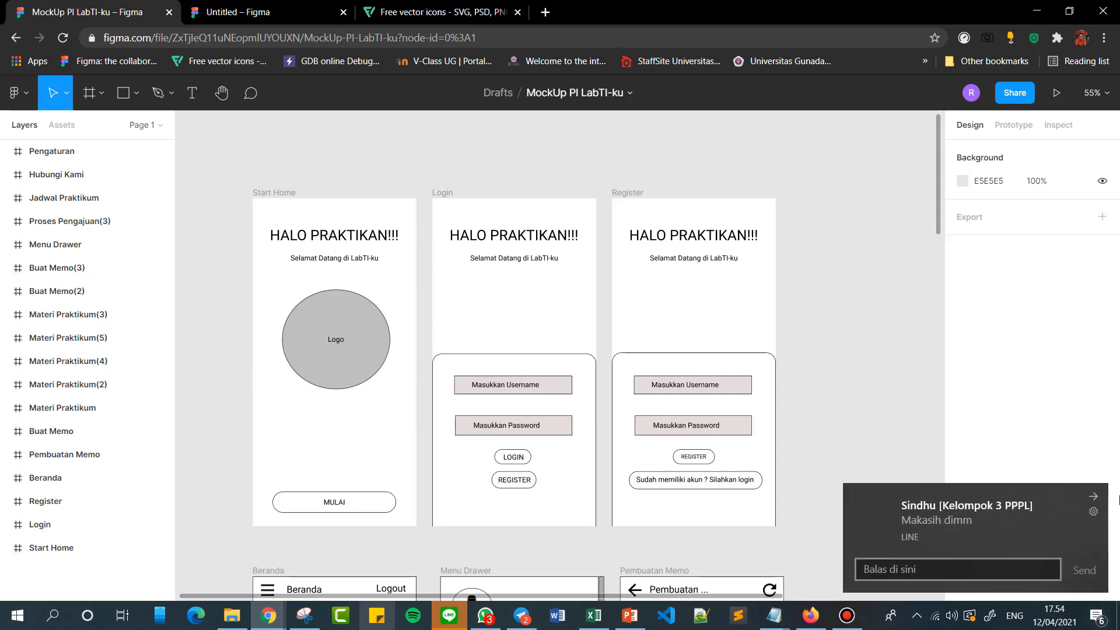
# Dismiss the chat notification and look over the mockup's further screens, including the menu drawer and the Buat Memo frames.
pyautogui.click(1092, 497)
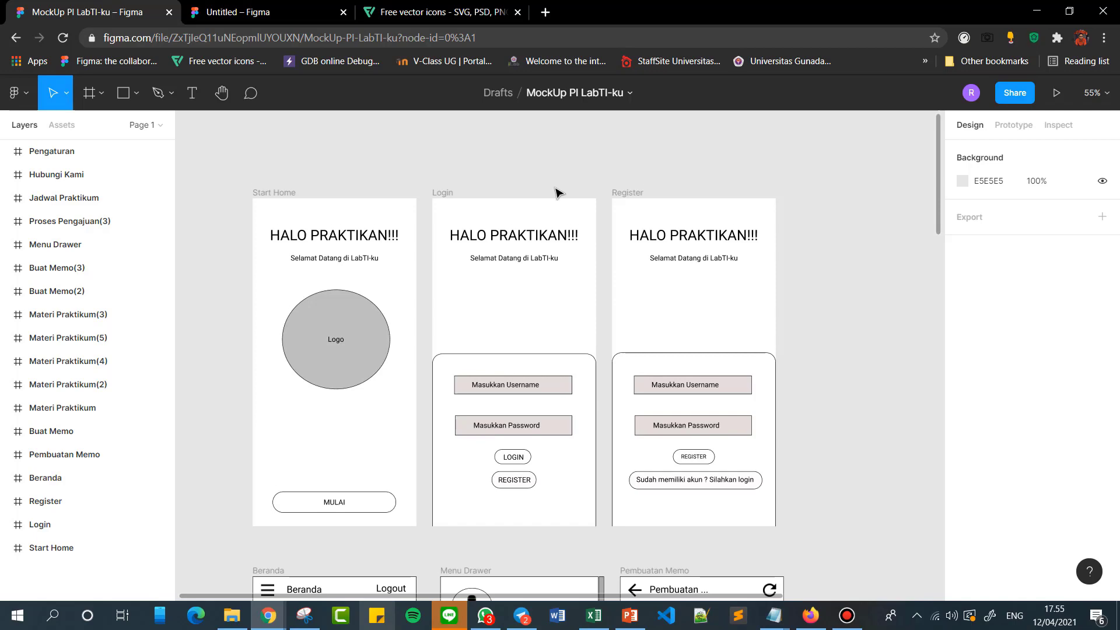
pyautogui.scroll(-8, 558, 185)
pyautogui.scroll(-5, 558, 191)
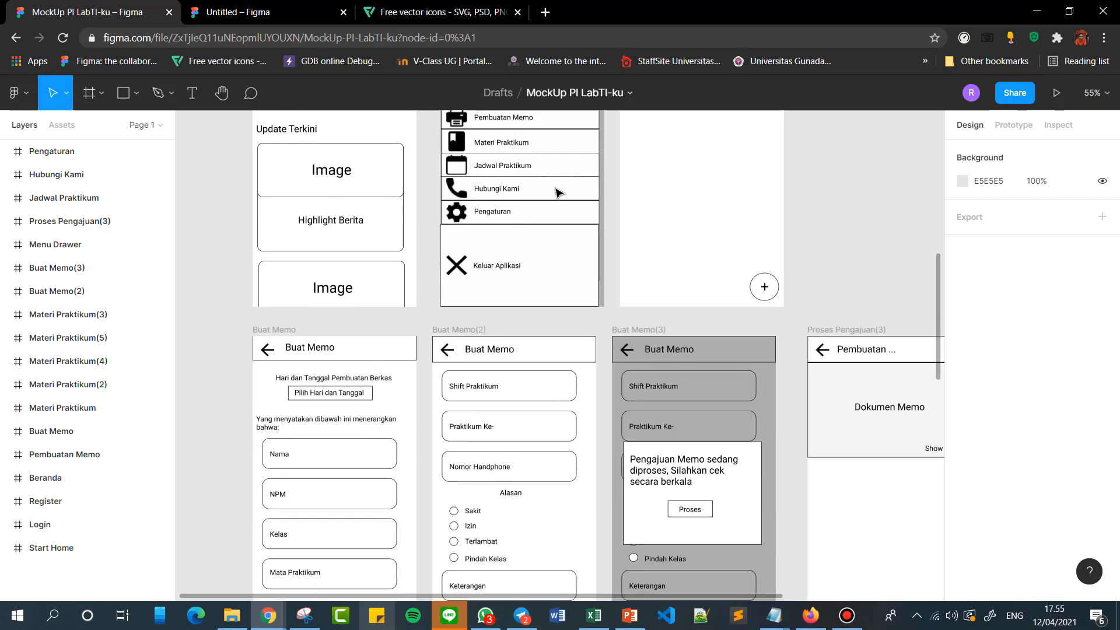
pyautogui.scroll(13, 558, 191)
pyautogui.scroll(-2, 558, 193)
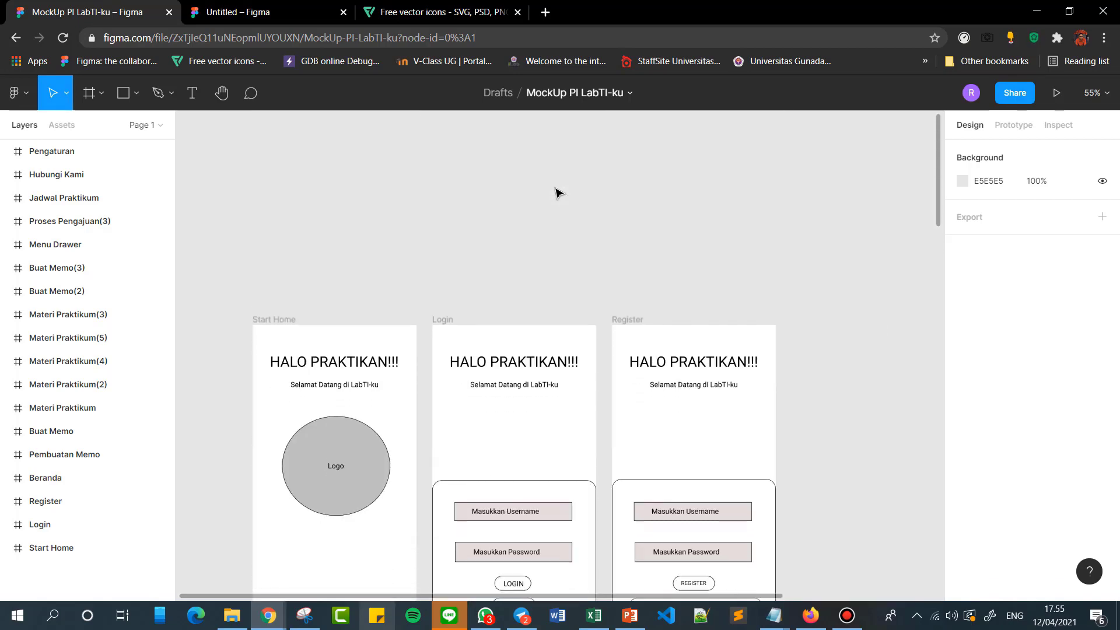
pyautogui.scroll(-1, 558, 193)
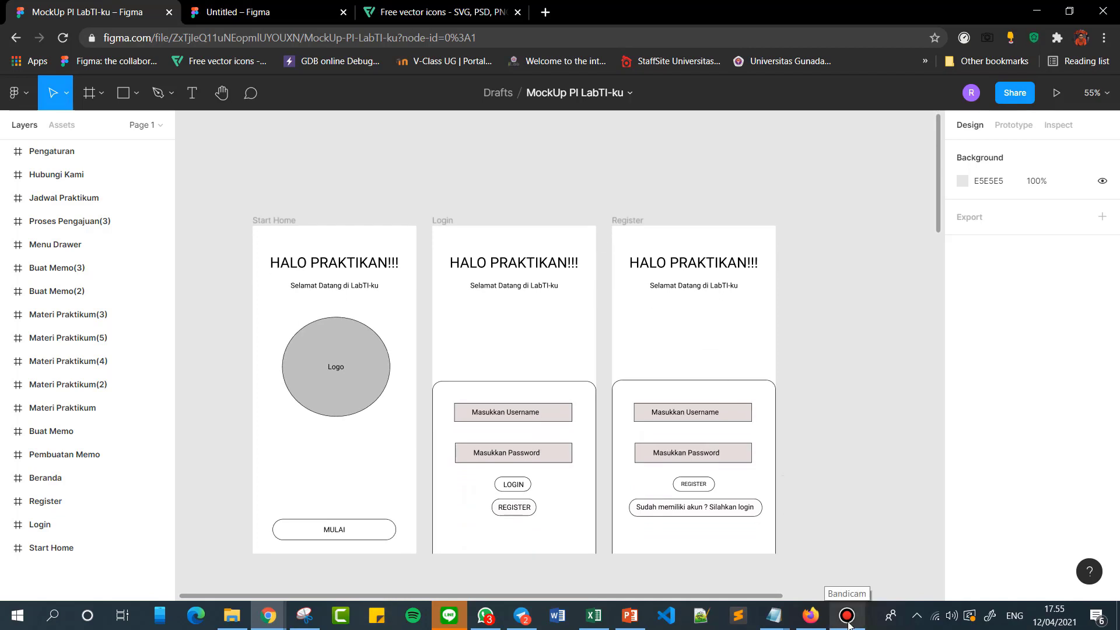
pyautogui.click(847, 617)
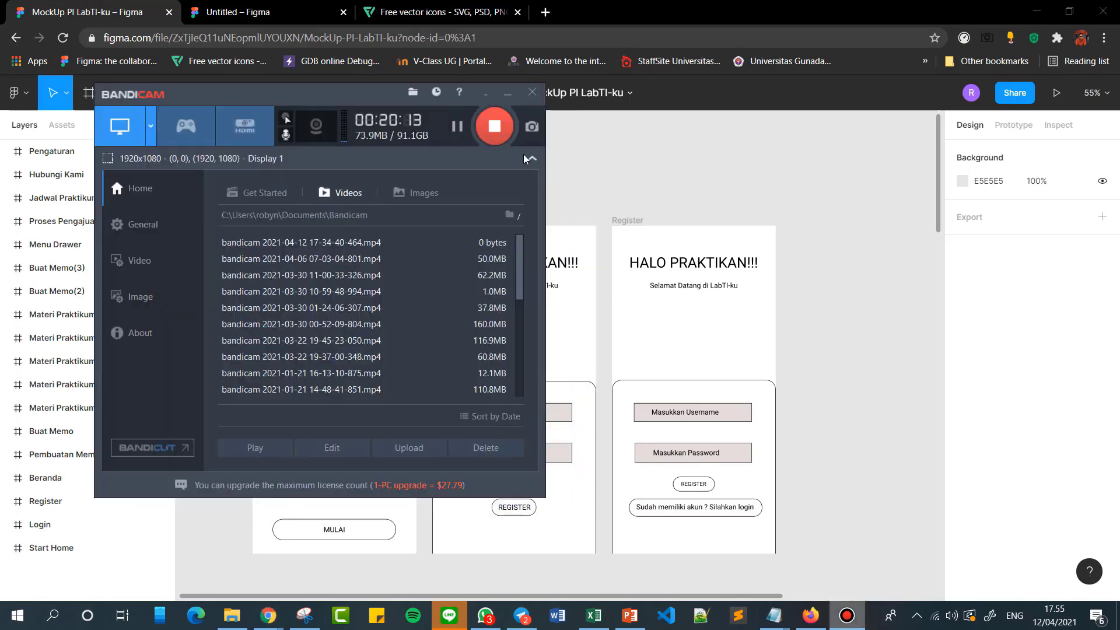